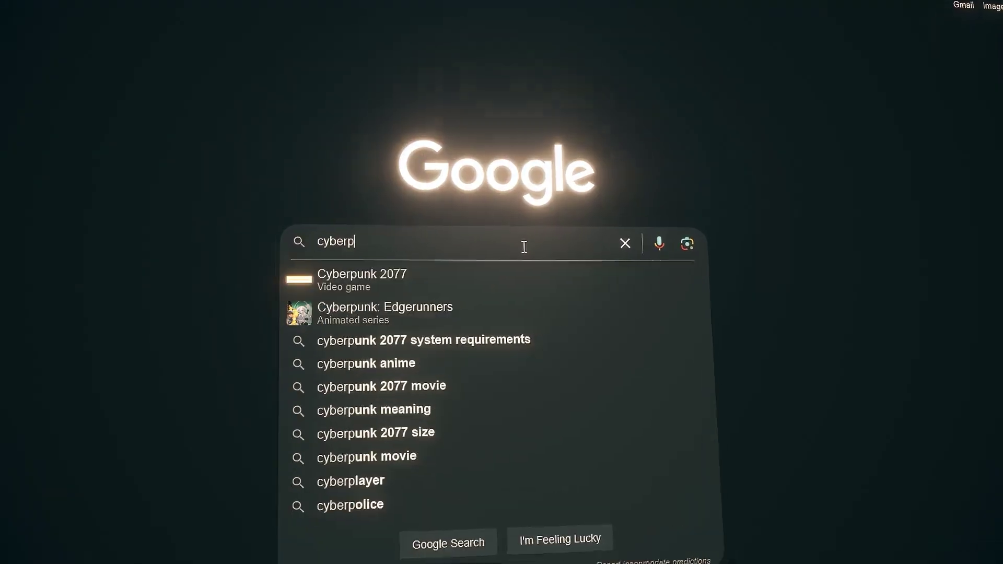
# Step: Enter "cyberpunk" as the Google search term
pyautogui.write('unk')
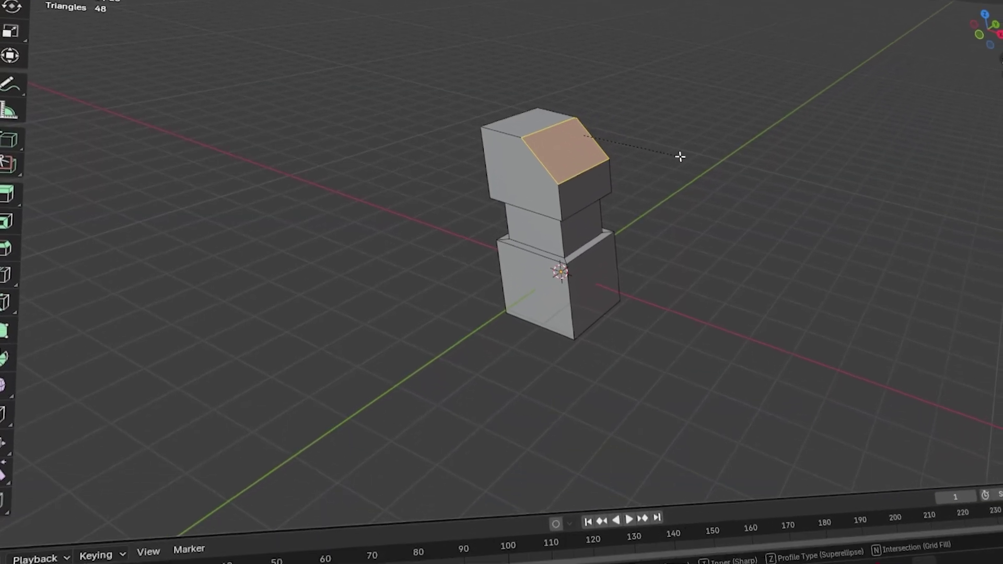
# Step: Add more segments to the bevel on the upper block's top edge to round it
pyautogui.scroll(4, 668, 196)
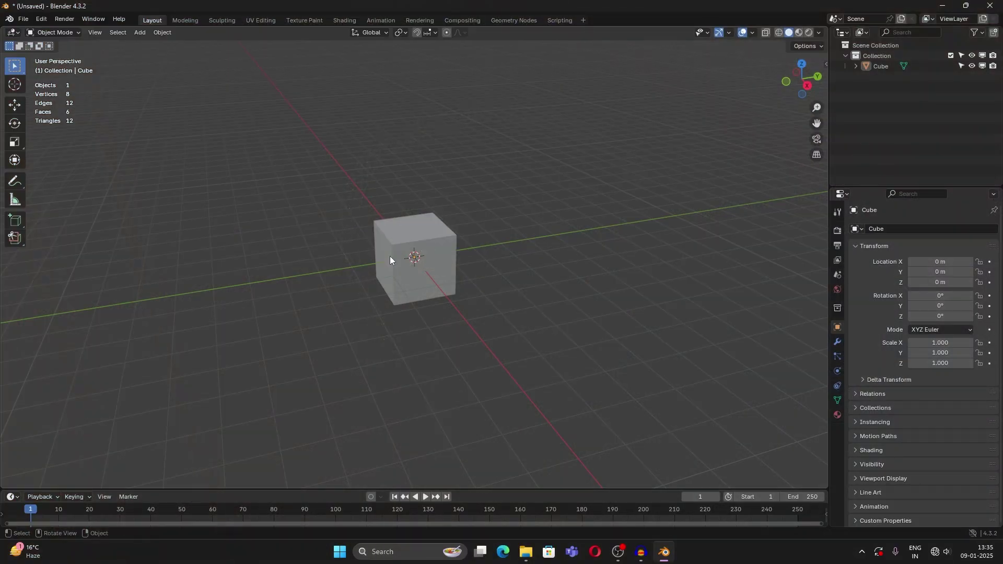
# Step: Select the cube and switch it to Edit Mode with vertex selection
pyautogui.click(416, 248)
pyautogui.press('Tab')
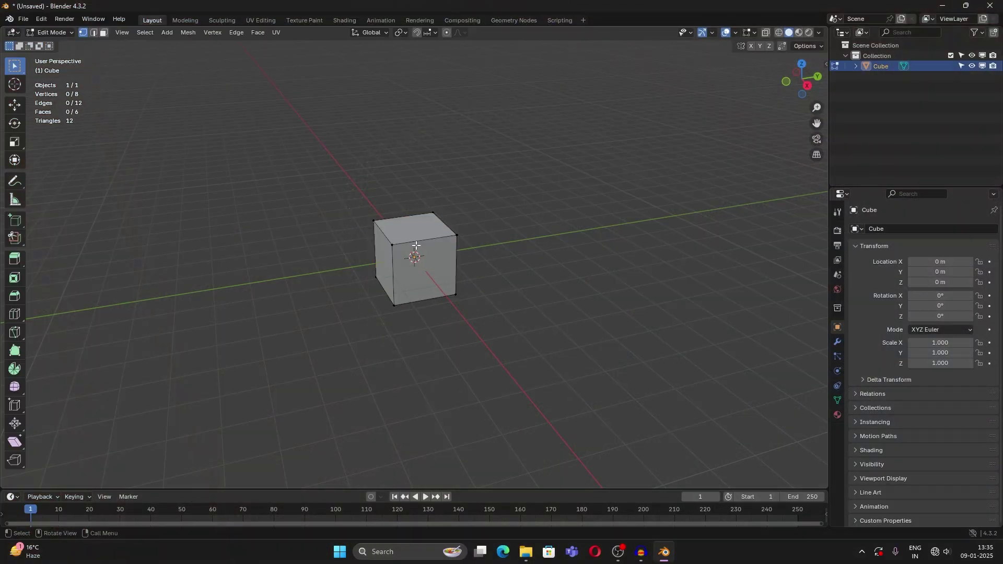
pyautogui.click(104, 32)
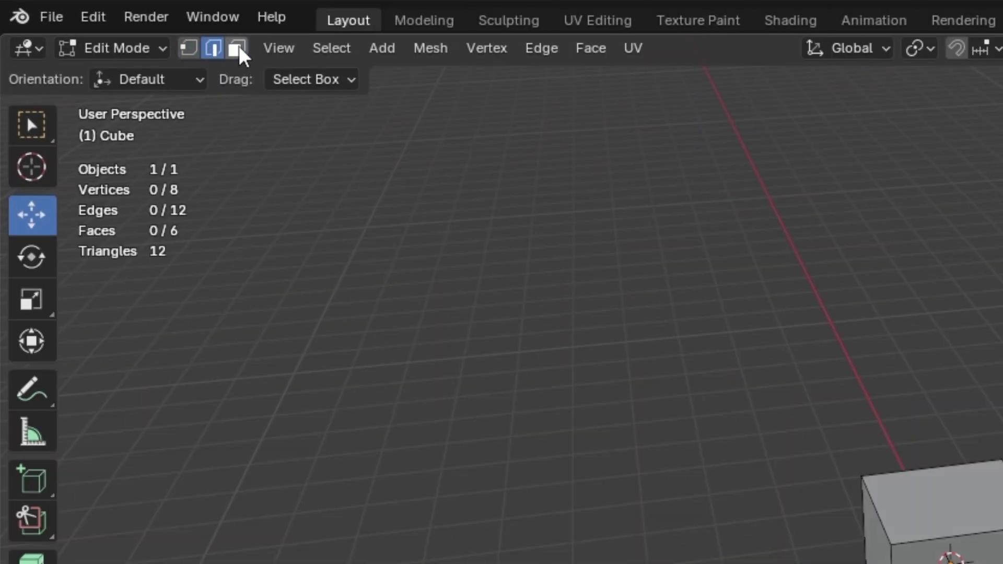
pyautogui.click(189, 49)
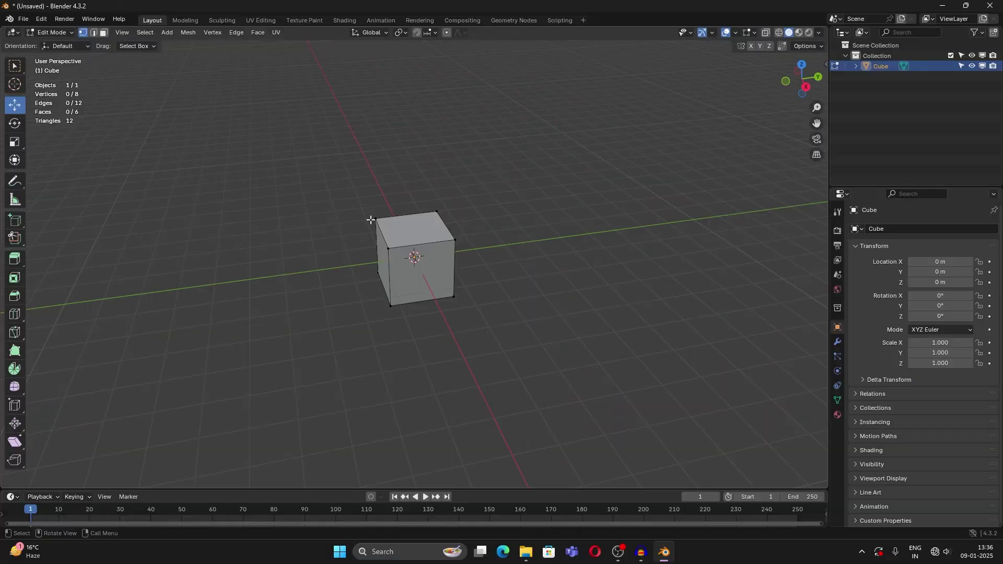
# Step: Try moving one top corner vertex of the cube along the Y axis, and undo the move
pyautogui.press('g')
pyautogui.press('y')
pyautogui.click(360, 233)
pyautogui.hotkey('ctrl', 'z')
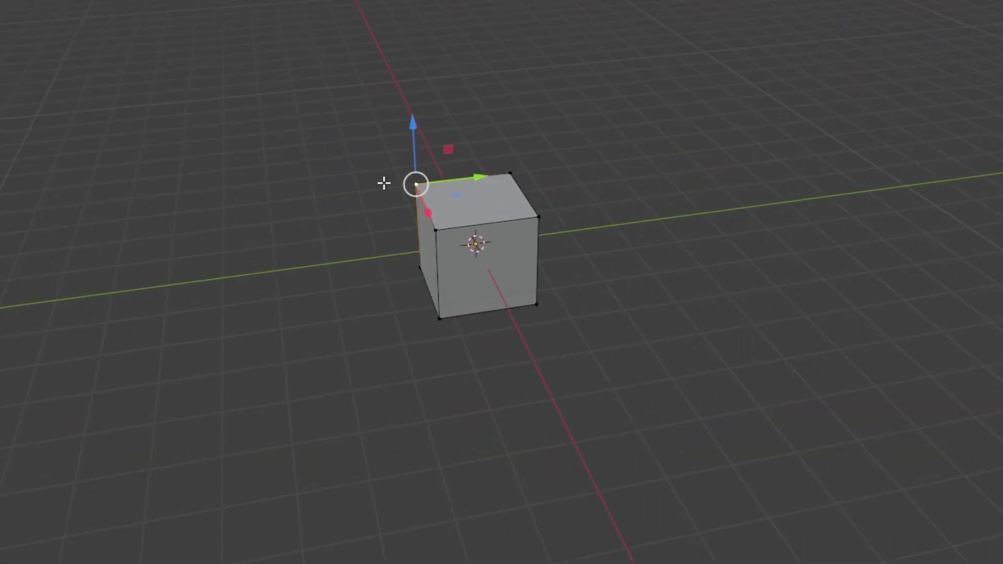
# Step: Try moving the two vertices of one top edge together along the Y axis, and undo the move
pyautogui.moveTo(341, 195); pyautogui.dragTo(458, 246)
pyautogui.press('g')
pyautogui.press('y')
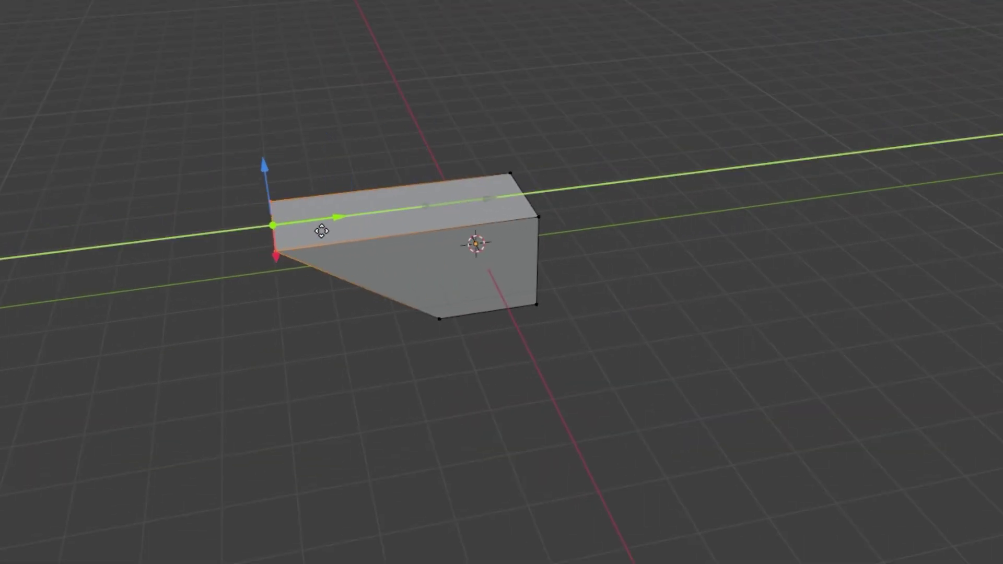
pyautogui.click(394, 223)
pyautogui.hotkey('ctrl', 'z')
# Step: In edge selection mode, try shifting the cube's top edge along the Y axis, and undo the moves
pyautogui.press('2')
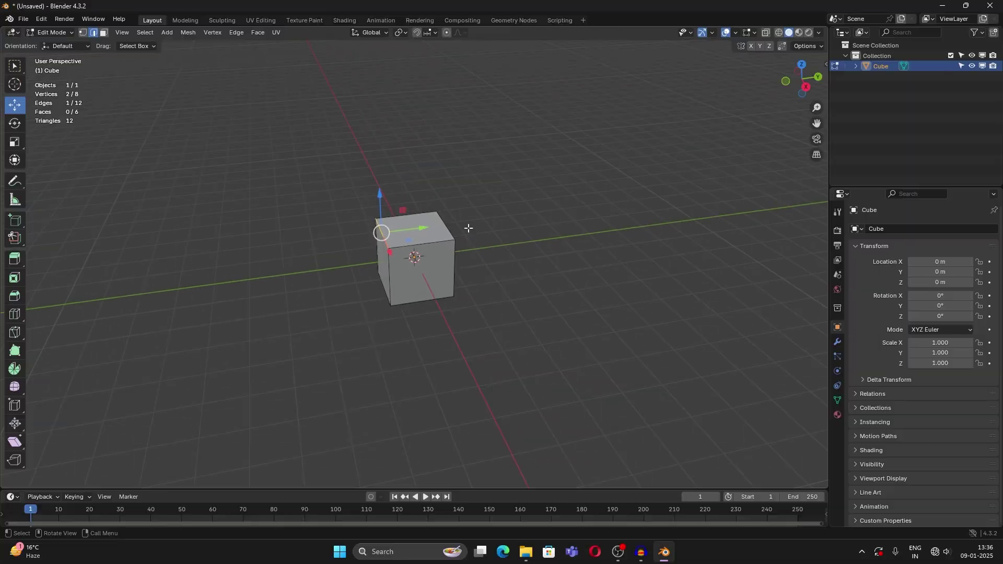
pyautogui.moveTo(398, 208); pyautogui.dragTo(371, 254, button='middle')
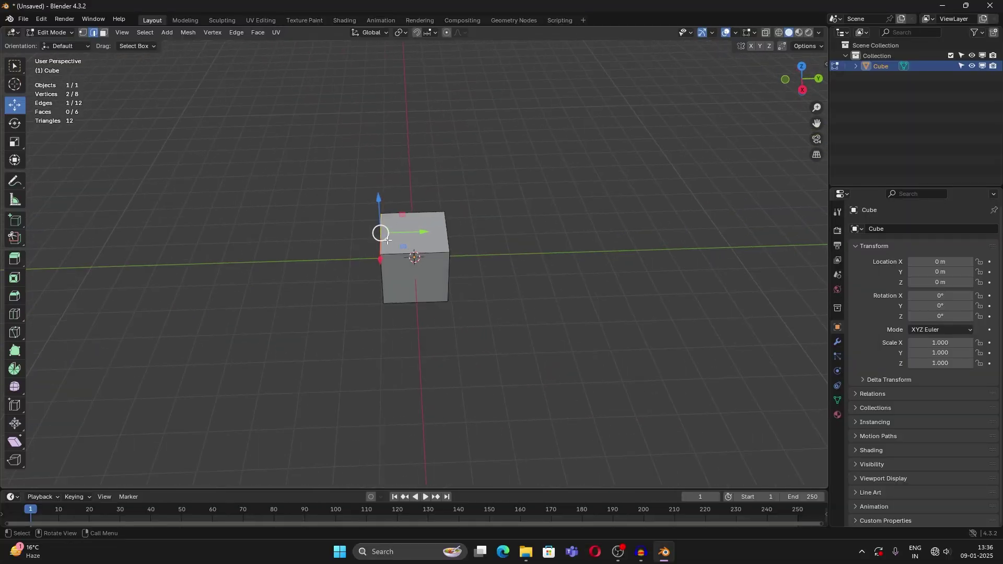
pyautogui.moveTo(424, 232)
pyautogui.mouseDown()
pyautogui.moveTo(342, 243)
pyautogui.moveTo(410, 232)
pyautogui.mouseUp()
pyautogui.hotkey('ctrl', 'z')
pyautogui.click(423, 233)
pyautogui.moveTo(423, 233); pyautogui.dragTo(421, 256, button='middle')
pyautogui.moveTo(422, 257); pyautogui.dragTo(398, 261)
pyautogui.hotkey('ctrl', 'z')
pyautogui.hotkey('ctrl', 'z')
# Step: Try extruding the cube's top face straight up to form a taller block, and undo the extrusion
pyautogui.moveTo(393, 232); pyautogui.dragTo(421, 232, button='middle')
pyautogui.click(422, 232)
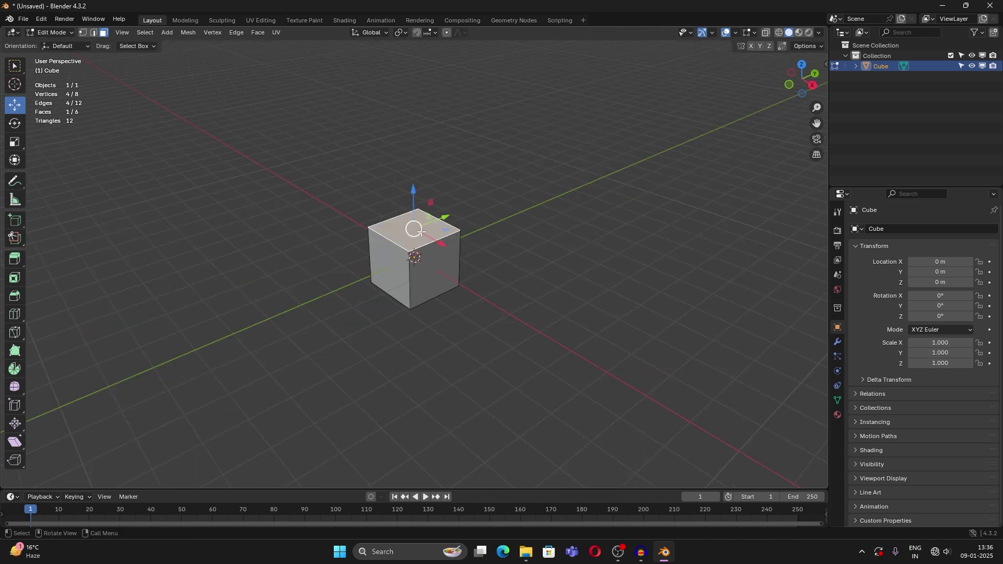
pyautogui.press('e')
pyautogui.click(436, 164)
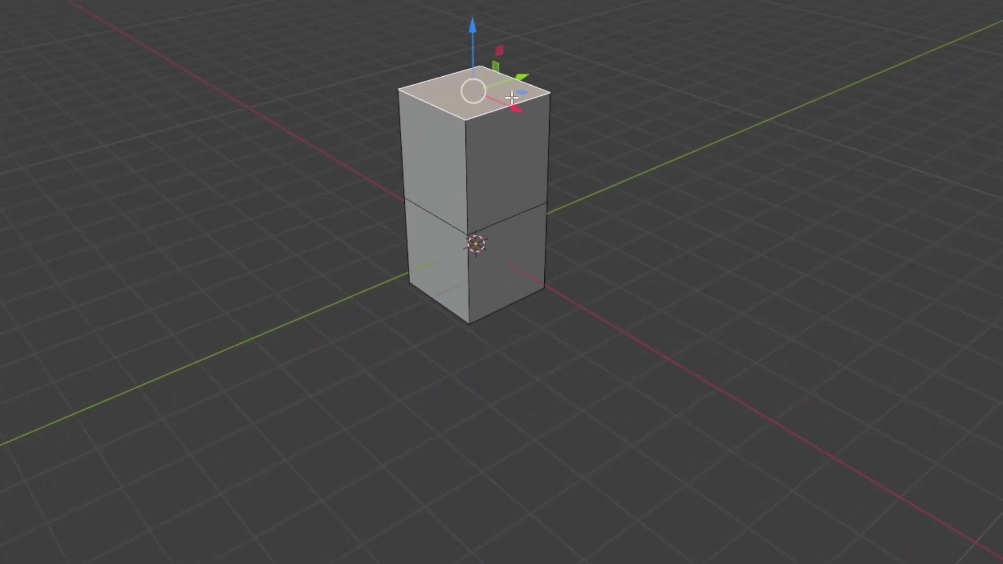
pyautogui.hotkey('ctrl', 'z')
# Step: Try sliding the cube's top face sideways along the Y axis, undo it, and try another face extrusion
pyautogui.moveTo(448, 224); pyautogui.dragTo(265, 277)
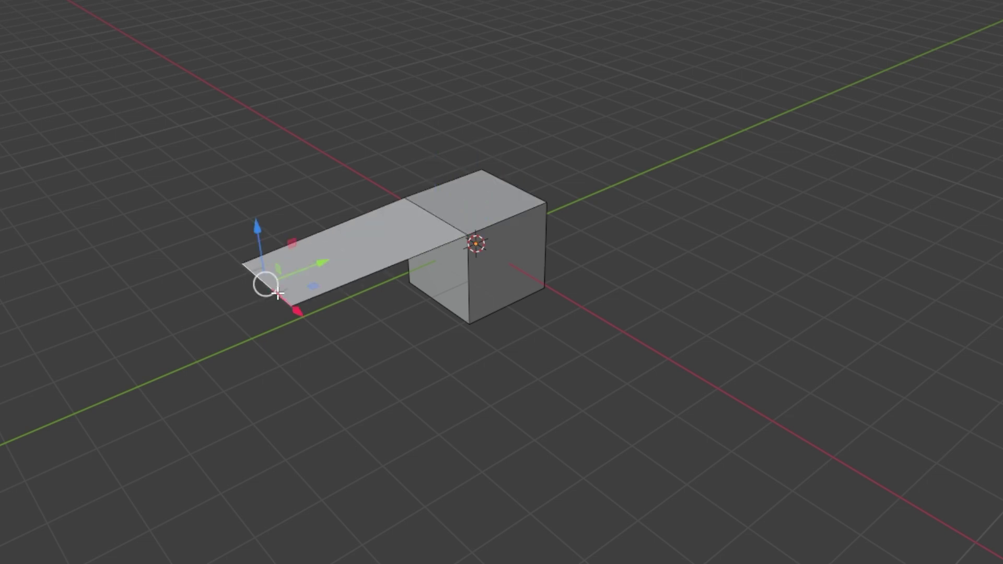
pyautogui.hotkey('ctrl', 'z')
pyautogui.click(409, 206)
pyautogui.press('e')
pyautogui.click(236, 137)
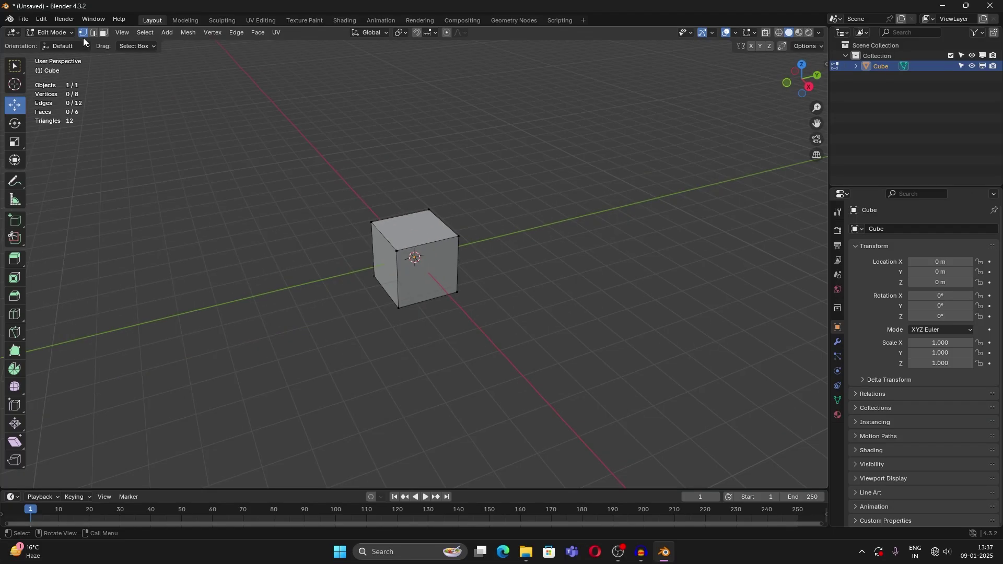
# Step: In face selection mode, inset the cube's top face slightly and extrude the inner face upward as a narrower block
pyautogui.click(104, 33)
pyautogui.press('1')
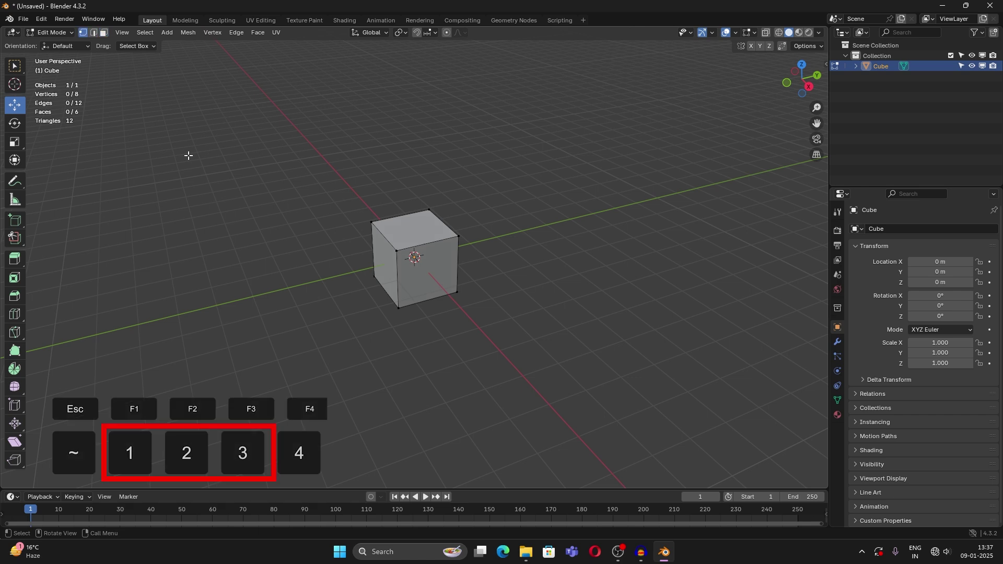
pyautogui.click(420, 226)
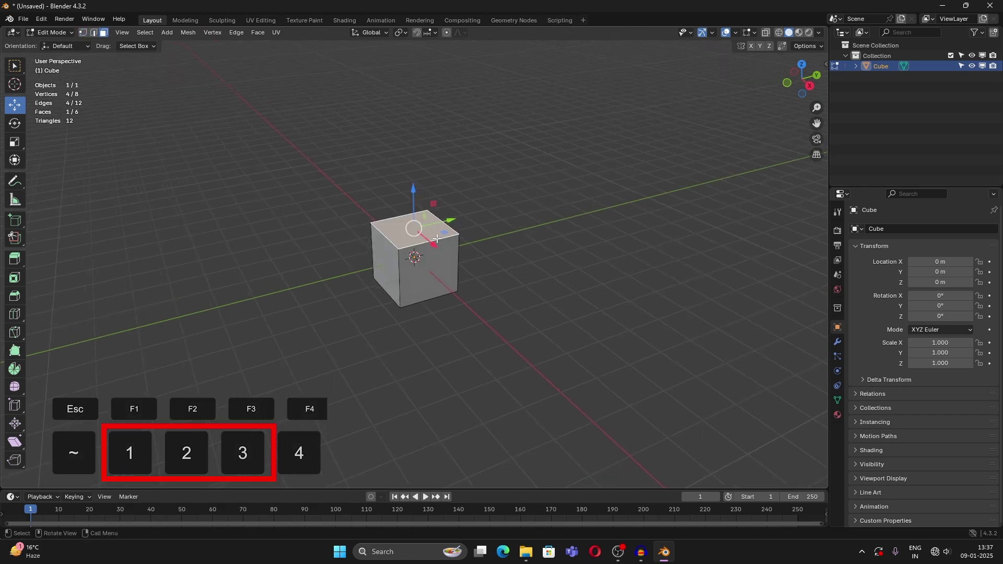
pyautogui.press('i')
pyautogui.click(501, 226)
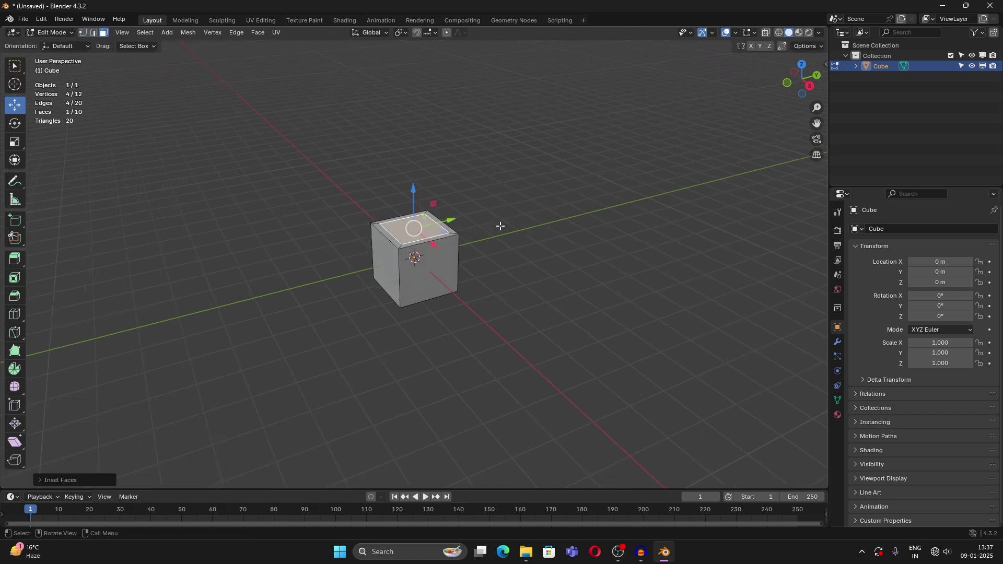
pyautogui.press('e')
pyautogui.click(466, 202)
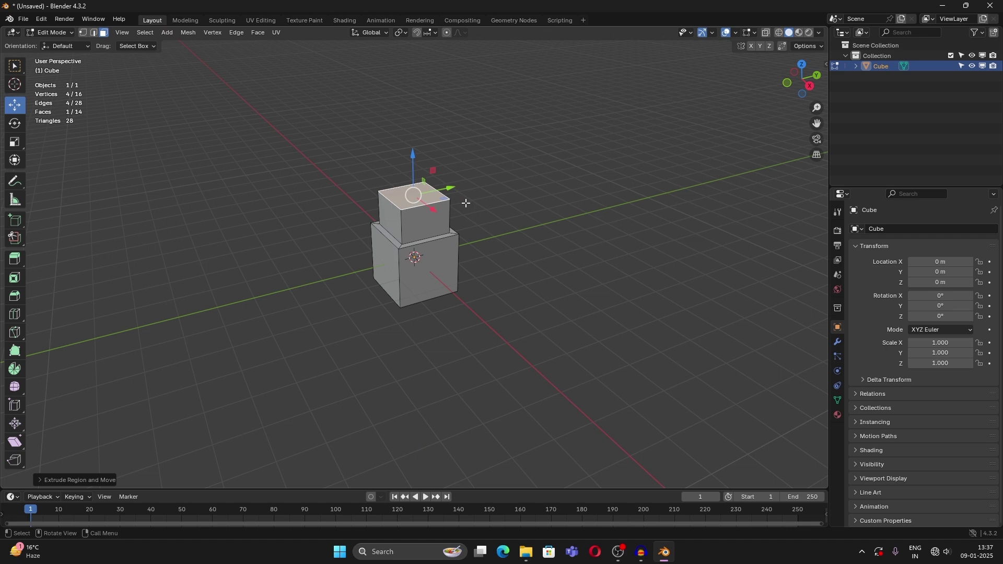
# Step: Extrude the narrow block's top face in place and scale it outward beyond the block's sides
pyautogui.press('e')
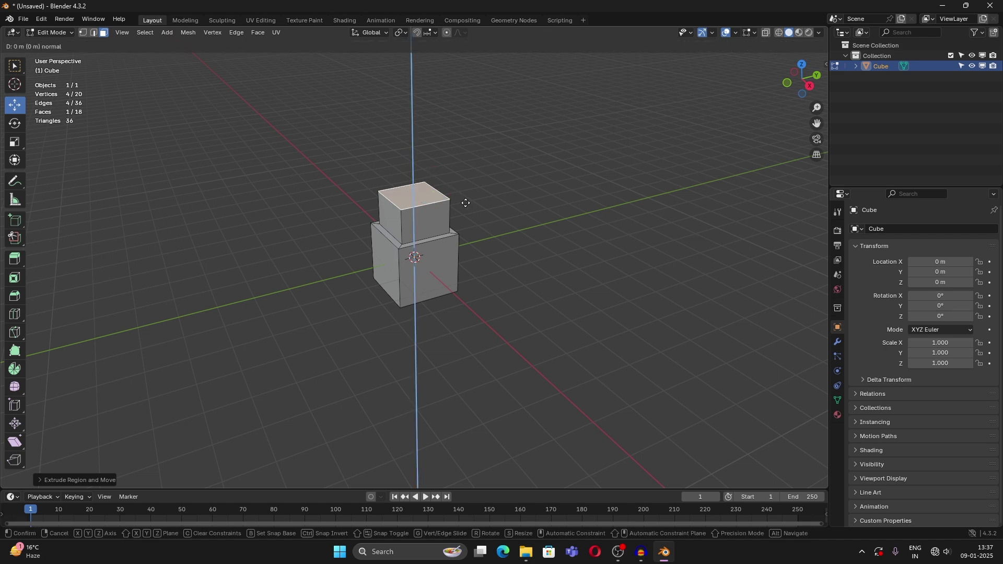
pyautogui.press('s')
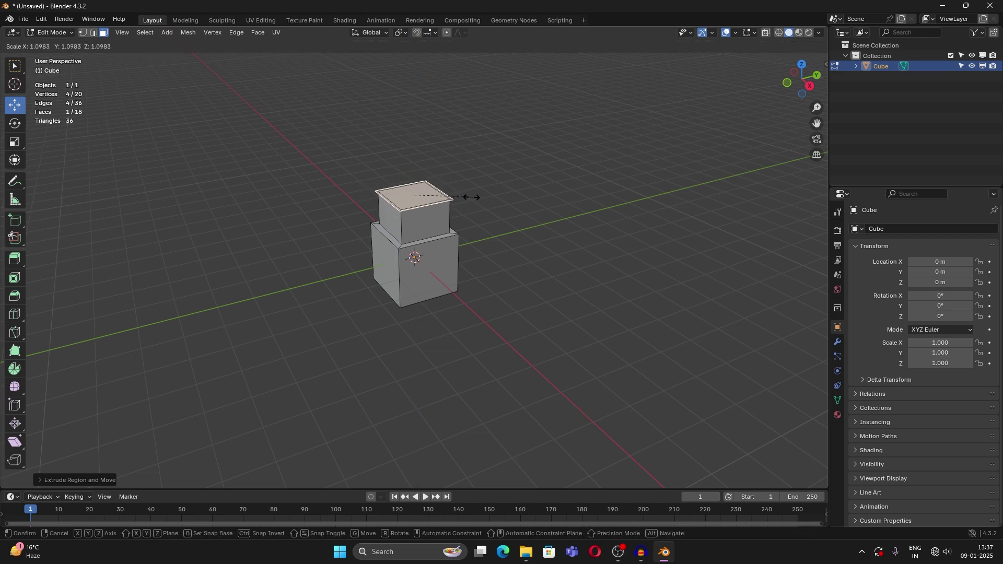
pyautogui.click(479, 202)
# Step: Extrude the widened top face upward to form a larger upper block, and clear the selection
pyautogui.press('e')
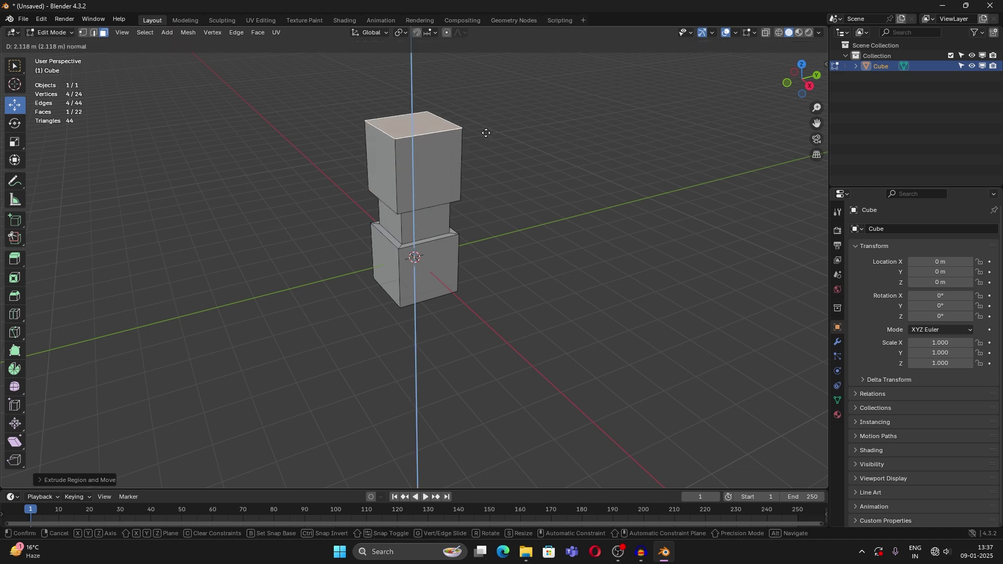
pyautogui.click(506, 195)
pyautogui.moveTo(506, 195); pyautogui.dragTo(481, 178, button='middle')
pyautogui.click(481, 178)
# Step: Try a flat single-segment bevel on one top edge of the upper block, and undo it
pyautogui.keyDown('shift'); pyautogui.moveTo(394, 193); pyautogui.dragTo(372, 248, button='middle'); pyautogui.keyUp('shift')
pyautogui.moveTo(372, 248); pyautogui.dragTo(355, 246, button='middle')
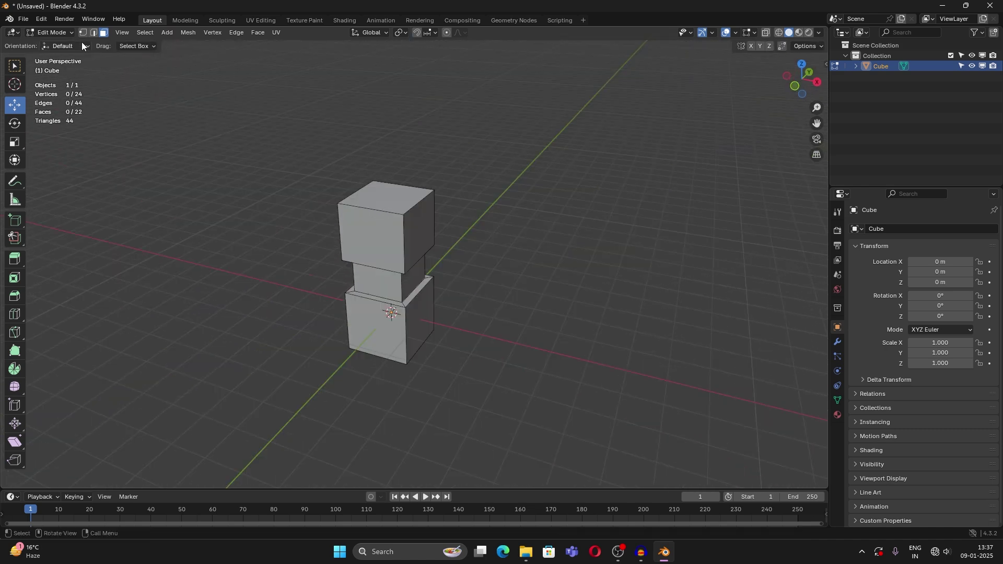
pyautogui.click(417, 204)
pyautogui.moveTo(417, 204); pyautogui.dragTo(430, 220, button='middle')
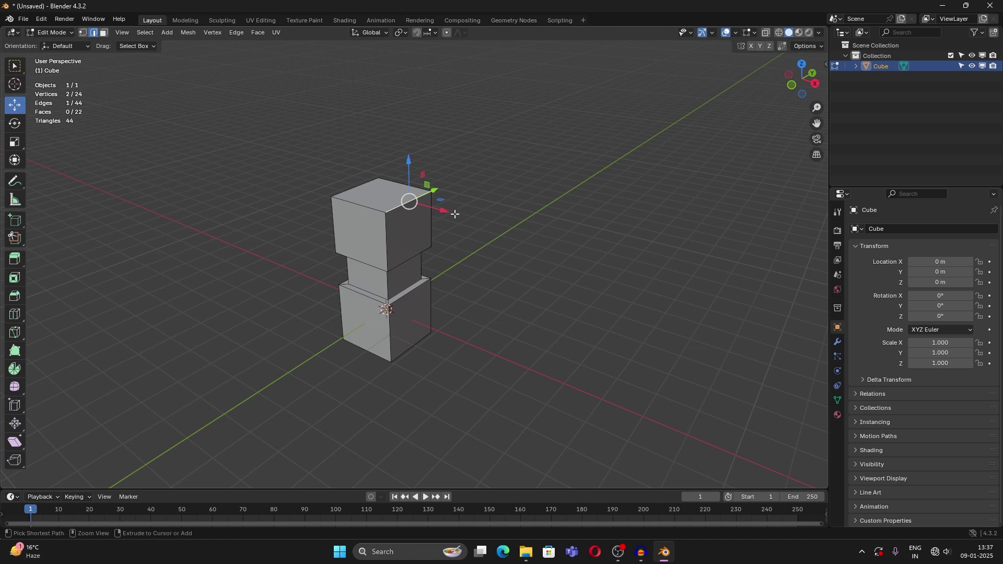
pyautogui.hotkey('ctrl', 'b')
pyautogui.click(481, 225)
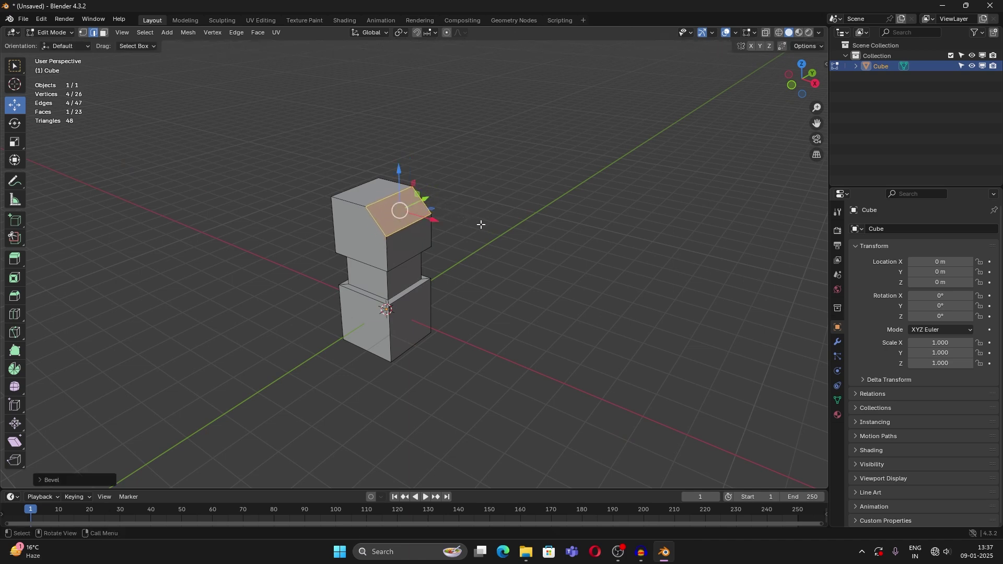
pyautogui.hotkey('ctrl', 'z')
# Step: In face selection mode, try to bevel the side face of the upper block, and cancel it
pyautogui.press('3')
pyautogui.click(414, 230)
pyautogui.moveTo(457, 230); pyautogui.dragTo(467, 224, button='middle')
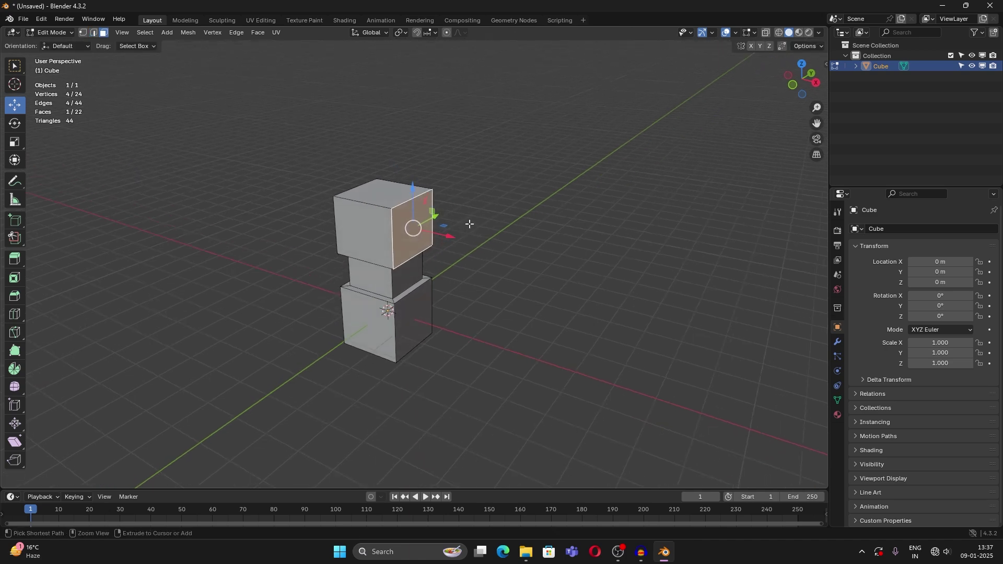
pyautogui.hotkey('ctrl', 'b')
pyautogui.rightClick(404, 205)
pyautogui.hotkey('ctrl', 'z')
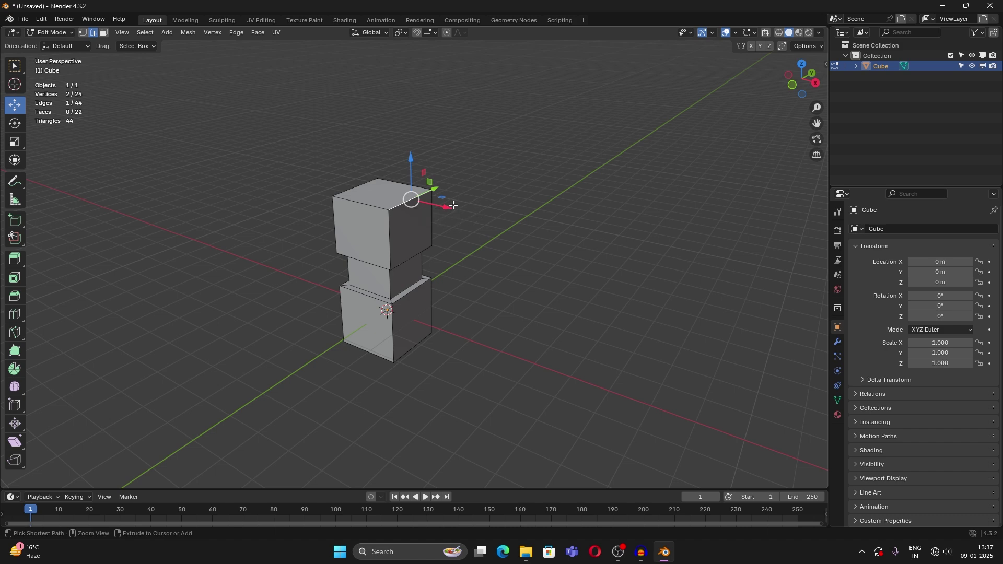
# Step: Bevel the upper block's selected top edge with many segments to make it a smooth curve
pyautogui.hotkey('ctrl', 'b')
pyautogui.scroll(13, 491, 214)
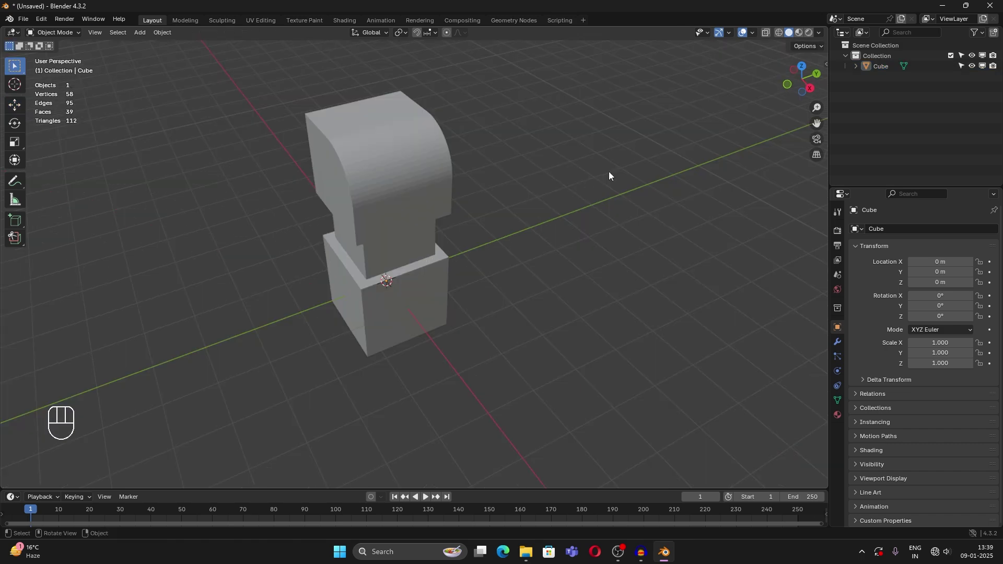
pyautogui.moveTo(446, 240); pyautogui.dragTo(417, 227, button='middle')
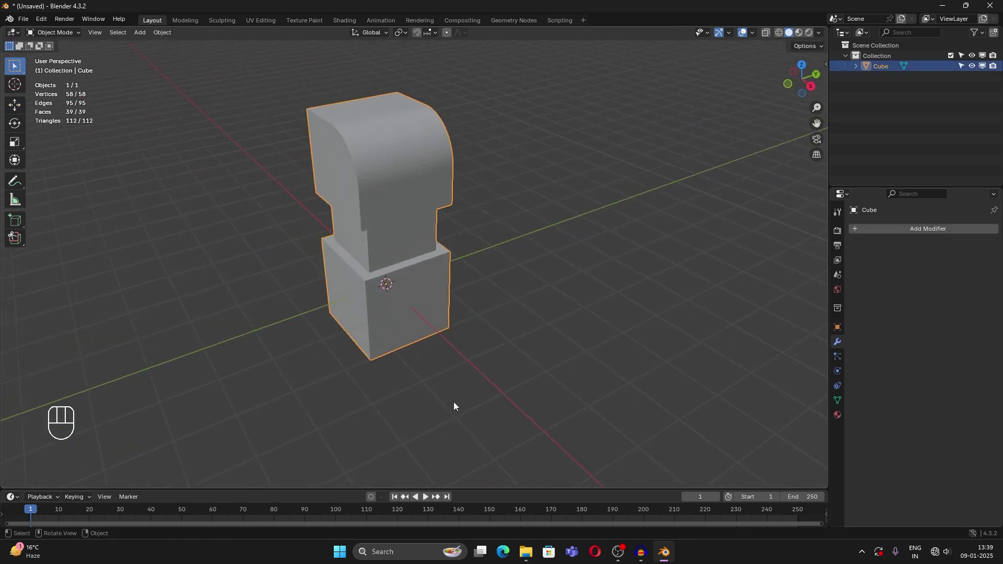
# Step: Search the modifiers available for the object for "boole", and close the search without adding one
pyautogui.click(454, 405)
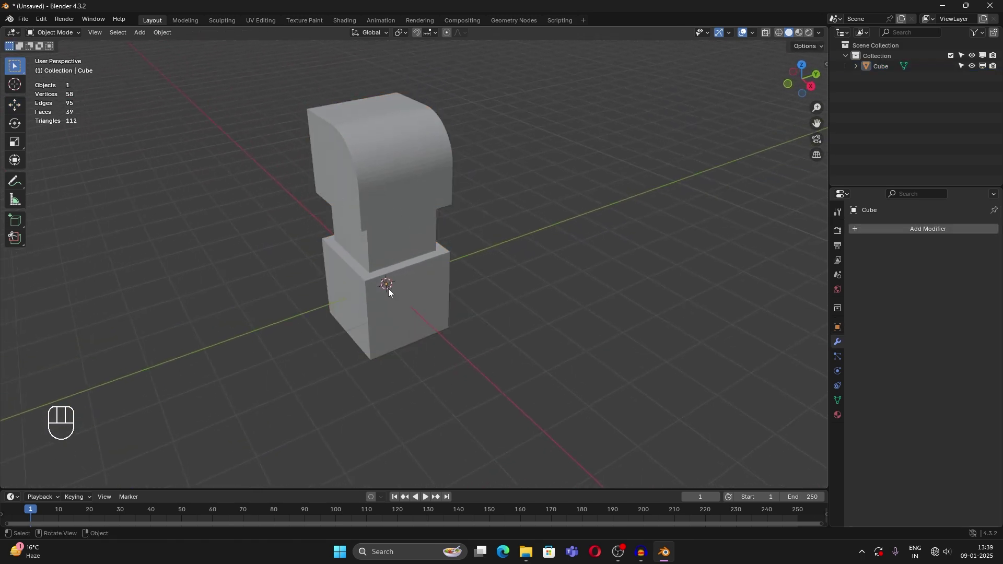
pyautogui.click(388, 289)
pyautogui.click(898, 228)
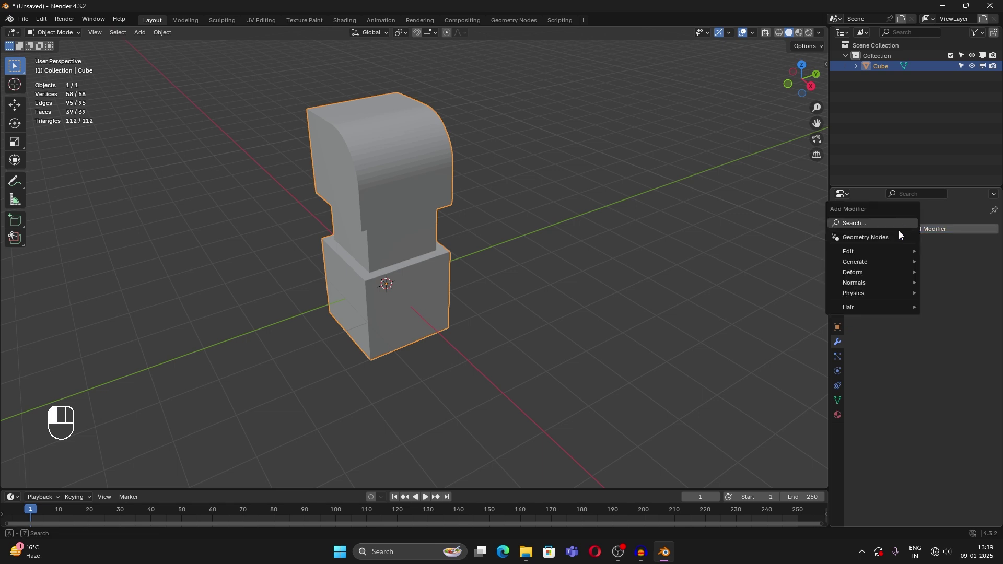
pyautogui.write('boole')
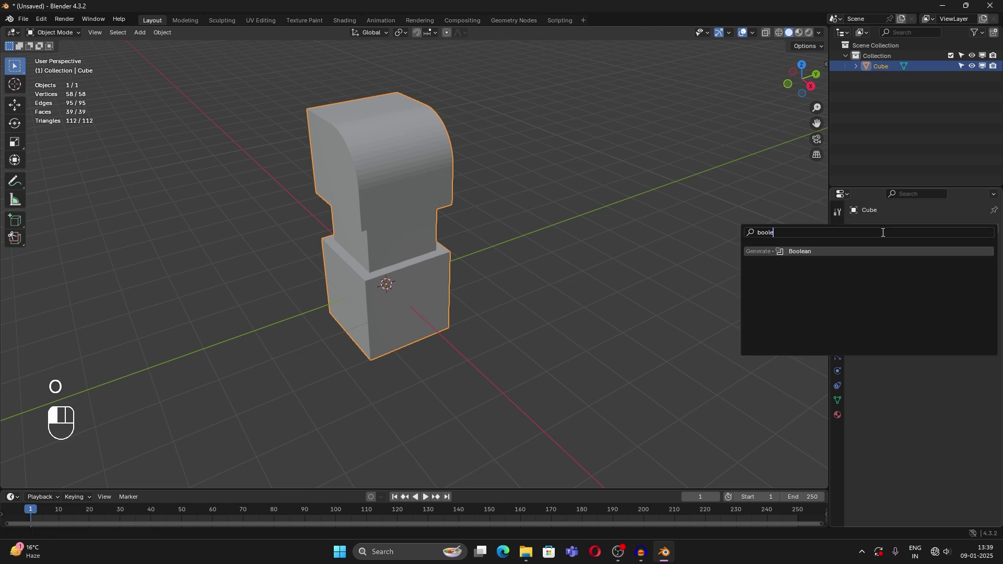
pyautogui.click(515, 198)
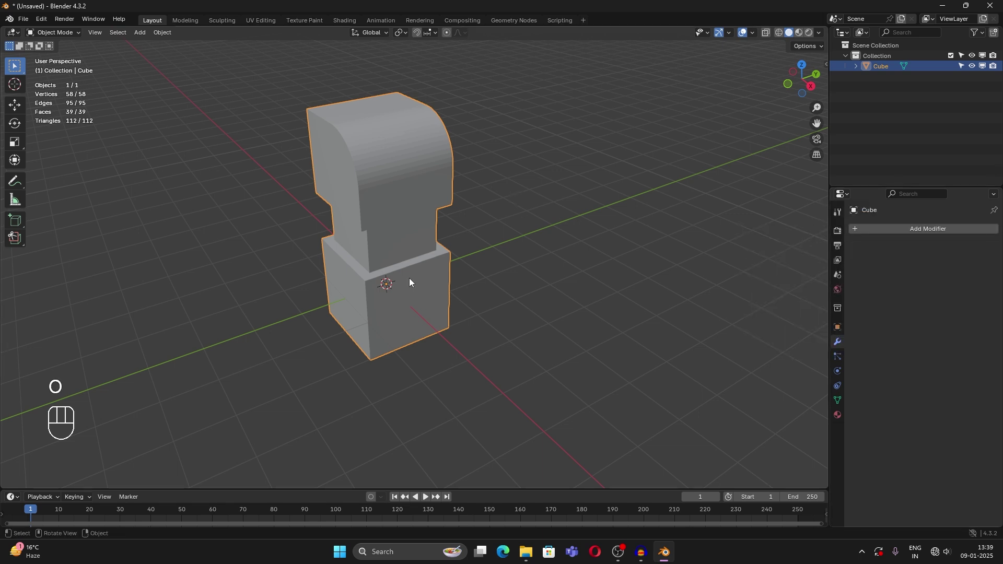
# Step: Search the add-ons for "bool" to check that Bool Tool is enabled, and save the preferences
pyautogui.click(45, 20)
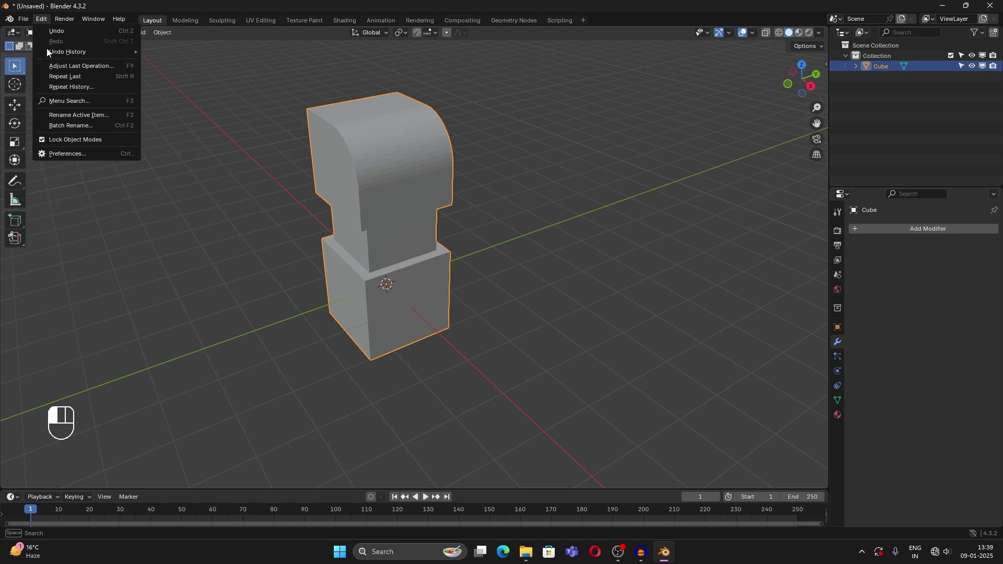
pyautogui.click(91, 151)
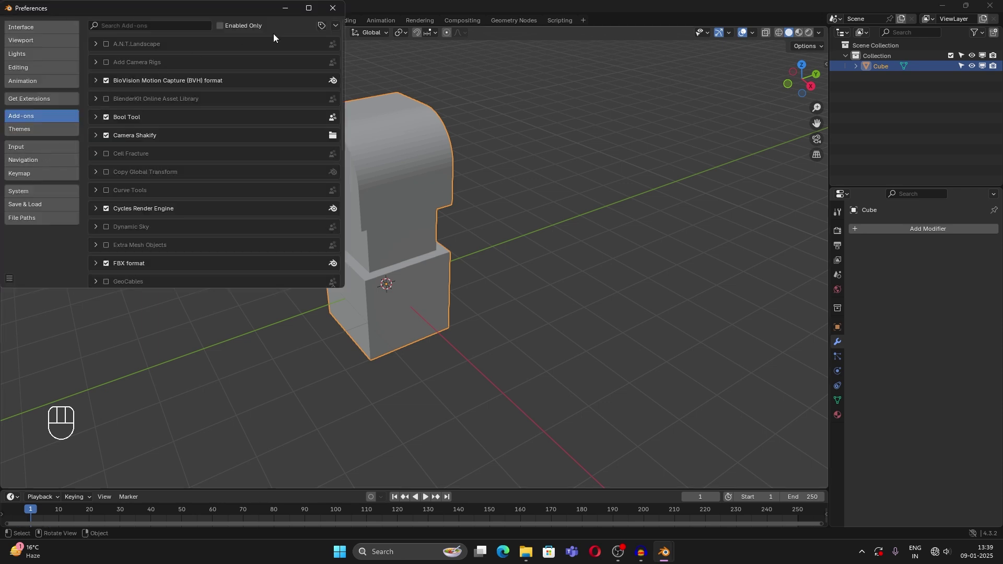
pyautogui.click(171, 25)
pyautogui.write('bool')
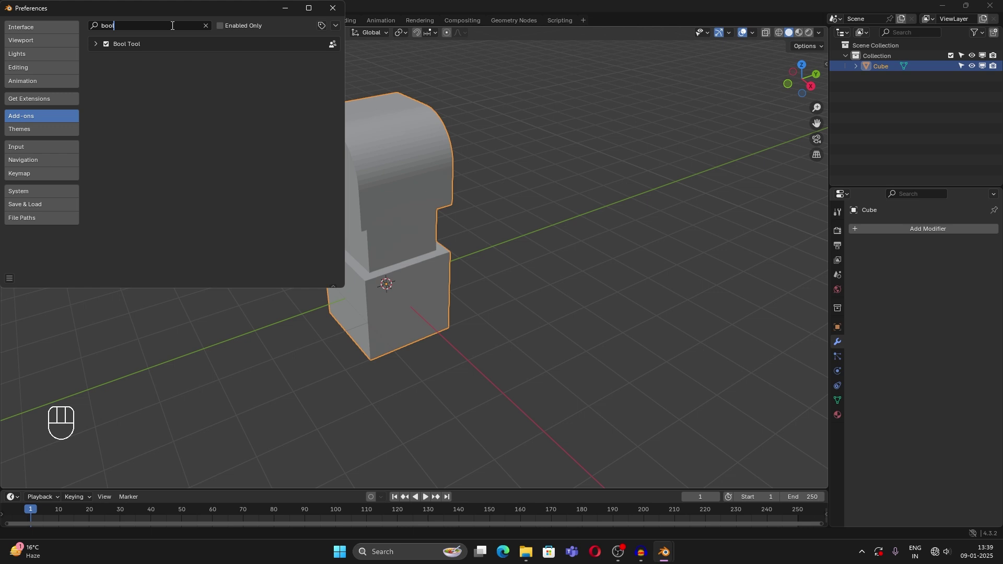
pyautogui.click(9, 278)
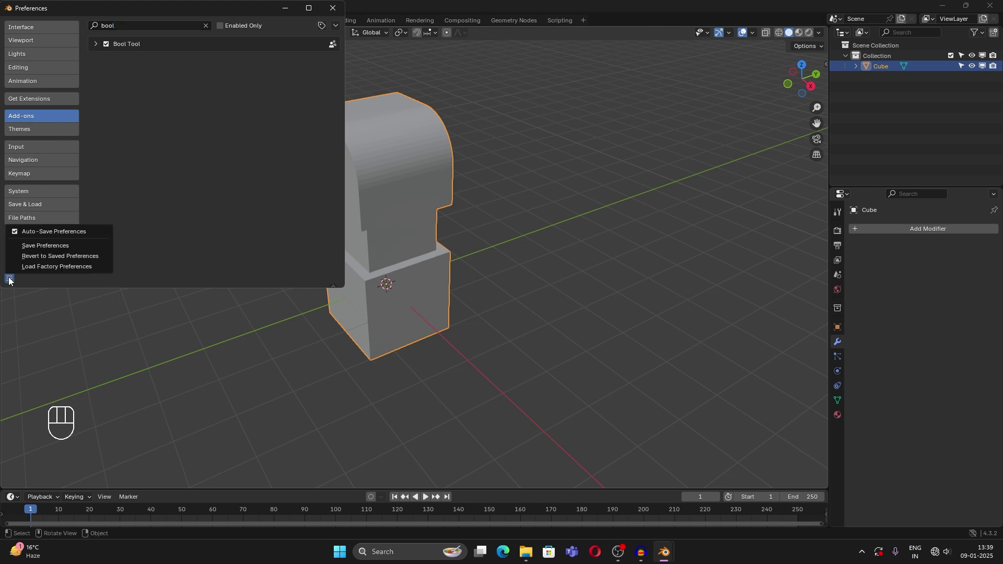
pyautogui.click(39, 249)
pyautogui.click(333, 9)
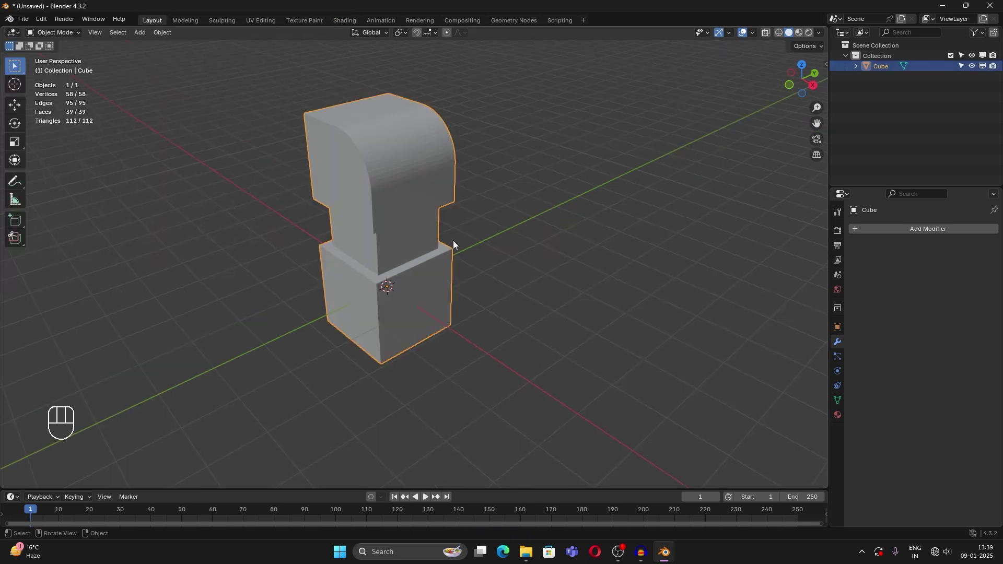
# Step: Add a cube, scale it into a narrow block, and move it so it passes through the lower block like a doorway
pyautogui.hotkey('shift', 'a')
pyautogui.moveTo(462, 254)
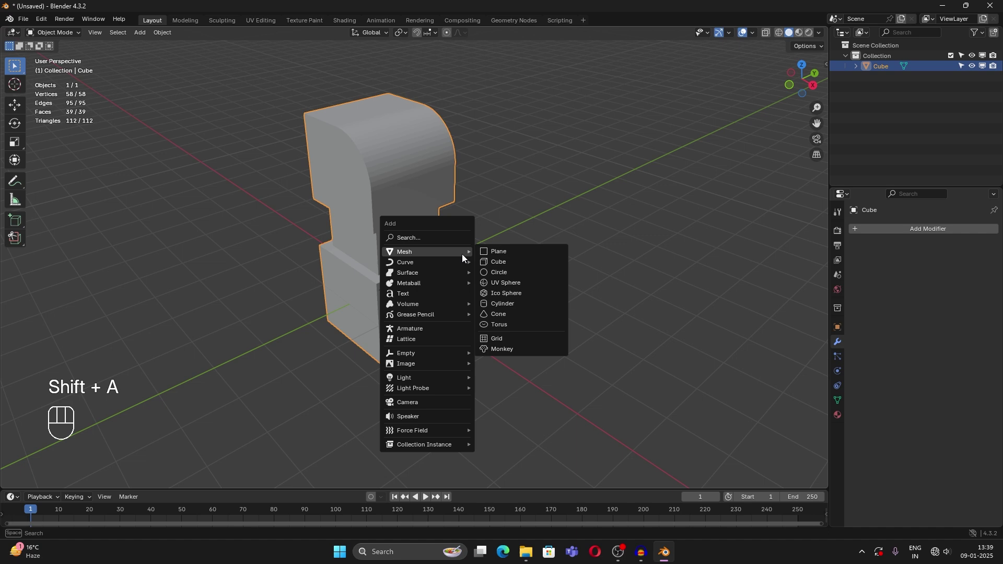
pyautogui.click(502, 263)
pyautogui.hotkey('ctrl', 'z')
pyautogui.moveTo(418, 303); pyautogui.dragTo(394, 291)
pyautogui.moveTo(481, 305); pyautogui.dragTo(466, 293, button='middle')
pyautogui.press('g')
pyautogui.click(434, 316)
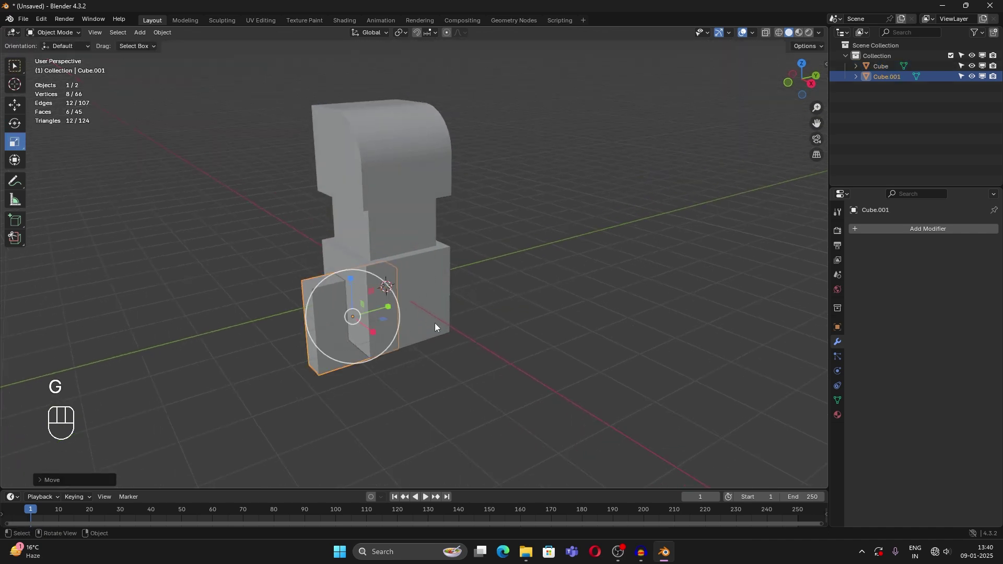
pyautogui.moveTo(434, 323); pyautogui.dragTo(457, 293, button='middle')
pyautogui.press('g')
pyautogui.click(466, 280)
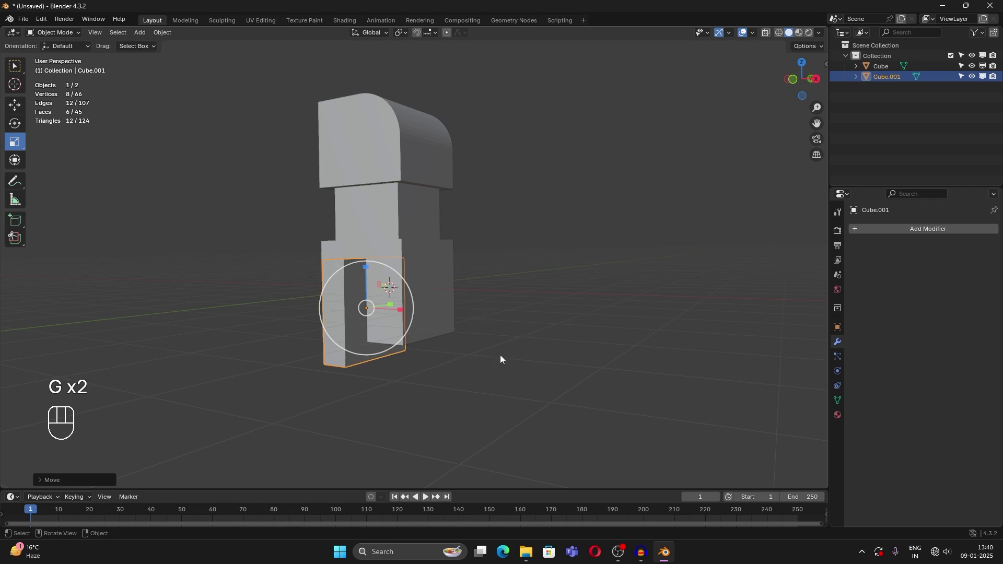
# Step: Subtract the narrow cube from the stacked block with a Bool Tool Boolean difference, and select the cutter cube
pyautogui.moveTo(500, 355); pyautogui.dragTo(483, 356, button='middle')
pyautogui.click(387, 368)
pyautogui.click(337, 303)
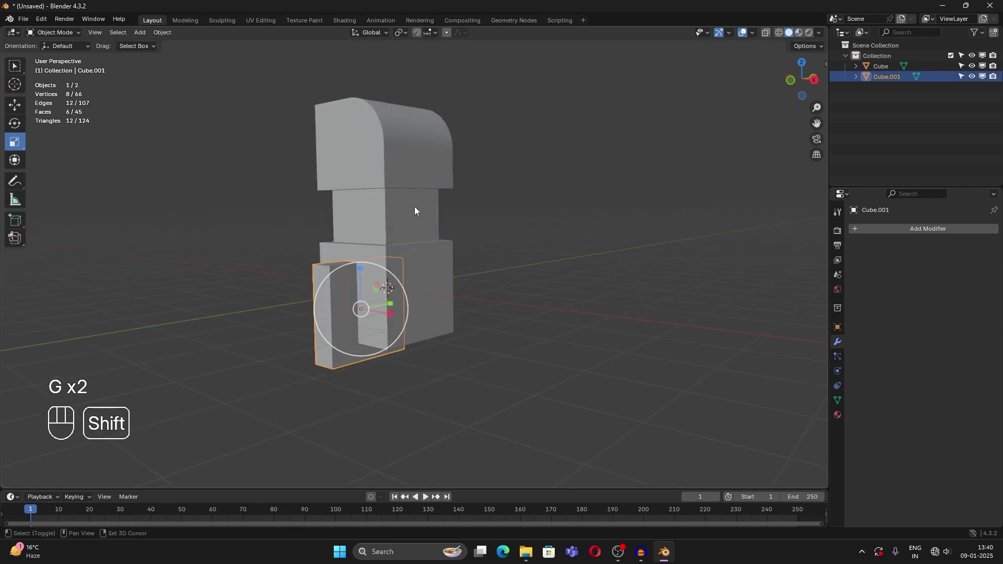
pyautogui.keyDown('shift'); pyautogui.click(413, 166); pyautogui.keyUp('shift')
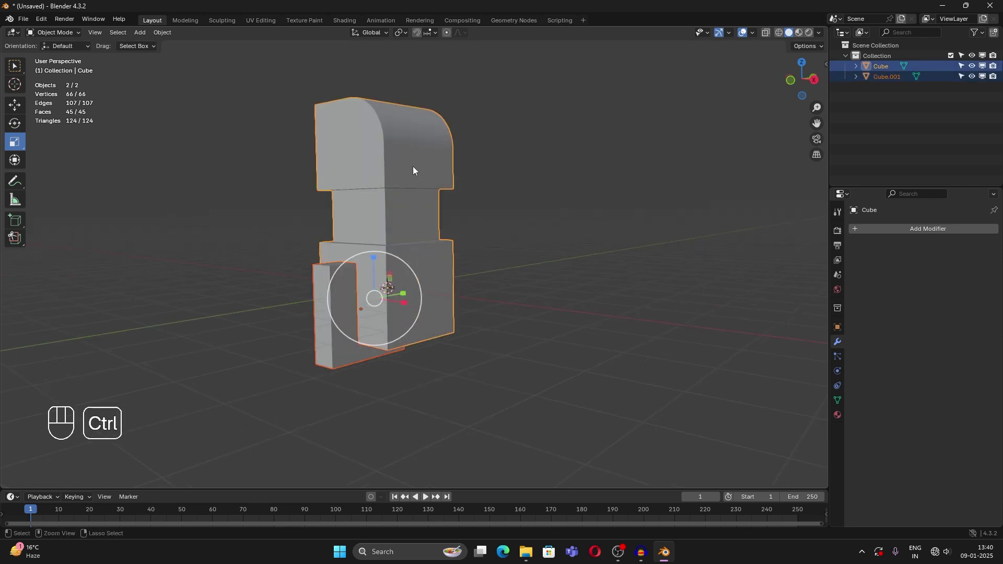
pyautogui.press('ctrl+KP_Subtract')
pyautogui.moveTo(389, 219); pyautogui.dragTo(405, 261, button='middle')
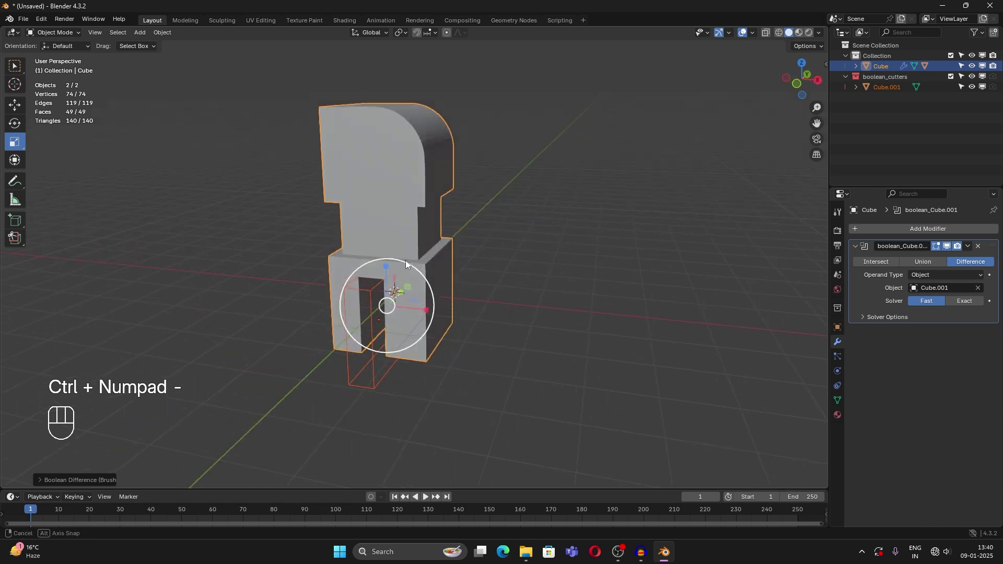
pyautogui.click(406, 372)
pyautogui.click(391, 383)
# Step: Try resizing the Boolean cutter cube, and undo the changes
pyautogui.moveTo(390, 396); pyautogui.dragTo(394, 307, button='middle')
pyautogui.hotkey('ctrl', 'z')
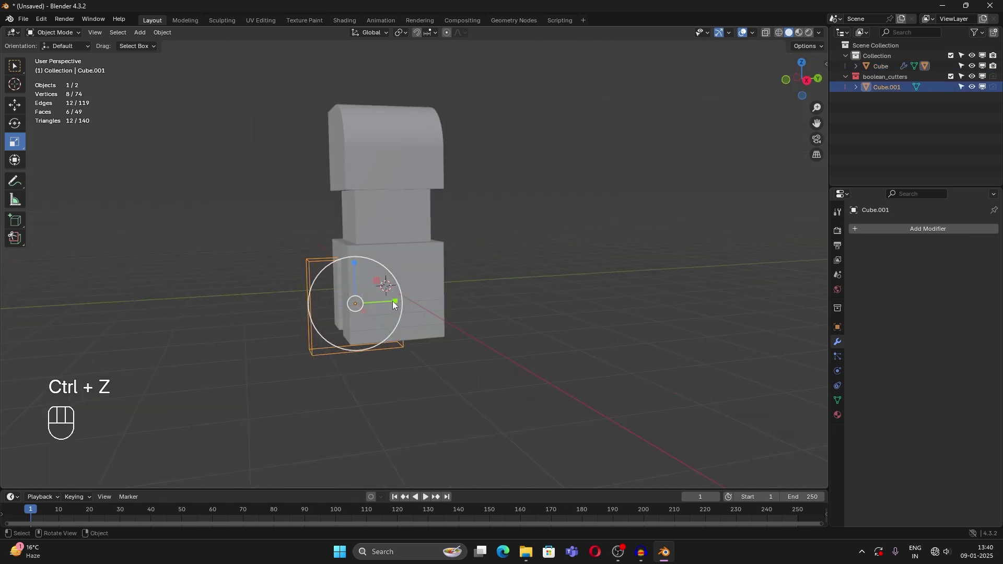
pyautogui.moveTo(393, 301); pyautogui.dragTo(398, 308)
pyautogui.moveTo(398, 305); pyautogui.dragTo(461, 303, button='middle')
# Step: Add a Bevel modifier to the Boolean cutter cube and increase its number of segments
pyautogui.click(878, 227)
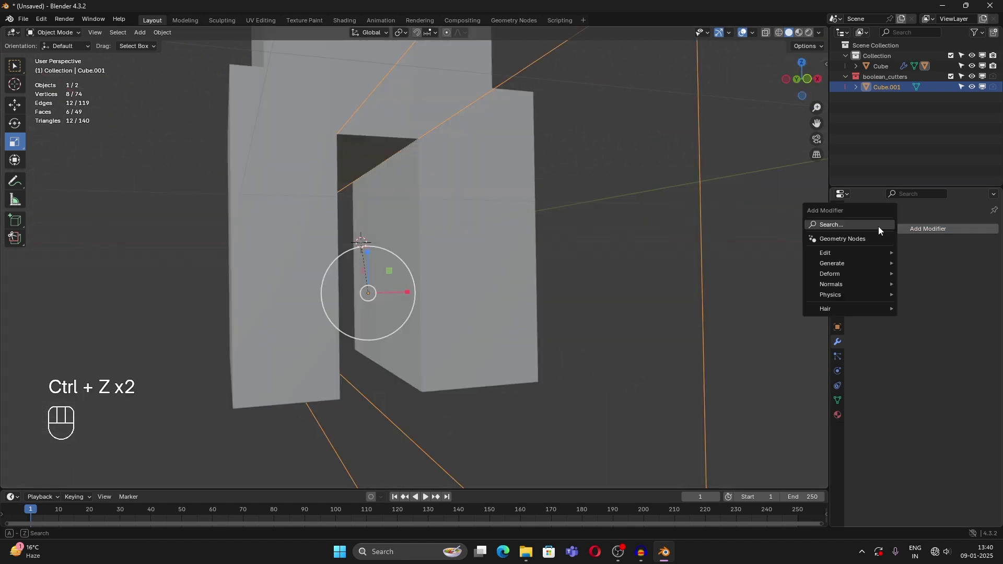
pyautogui.click(840, 227)
pyautogui.write('bve')
pyautogui.press('Return')
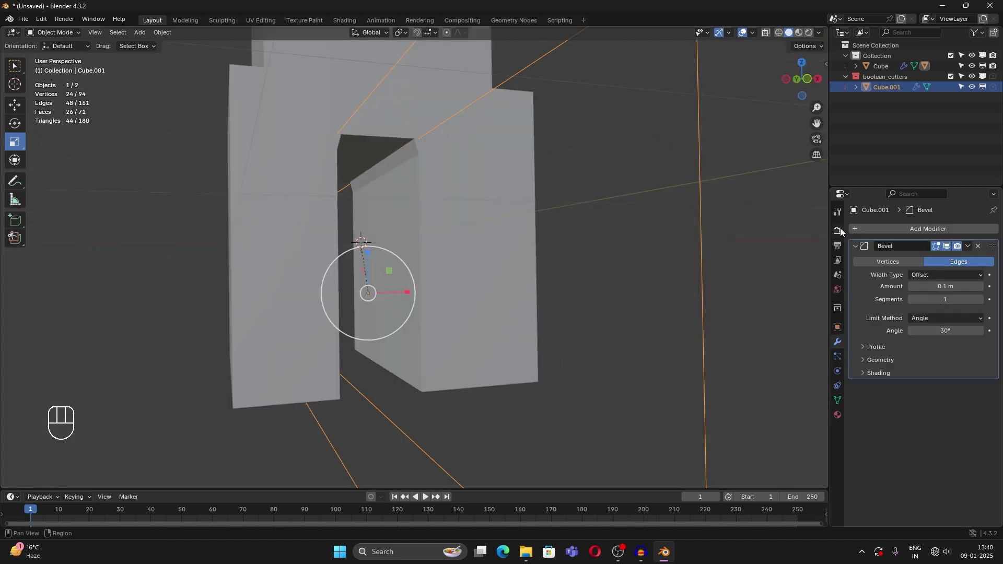
pyautogui.click(673, 273)
pyautogui.click(699, 270)
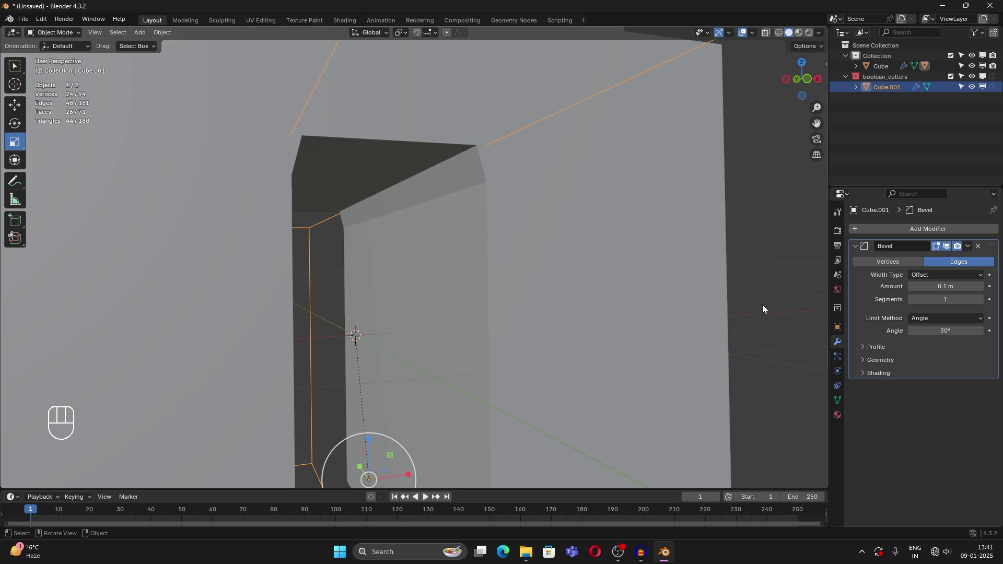
pyautogui.keyDown('shift'); pyautogui.moveTo(937, 299); pyautogui.dragTo(951, 298); pyautogui.keyUp('shift')
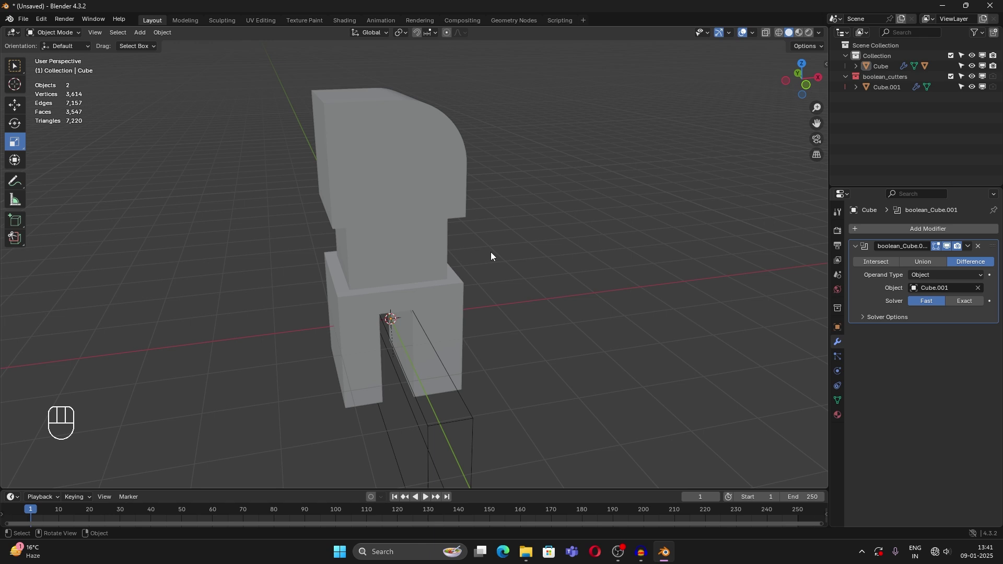
# Step: Add a plane and move it to the empty area beside the stacked block
pyautogui.hotkey('shift', 'a')
pyautogui.click(525, 251)
pyautogui.press('g')
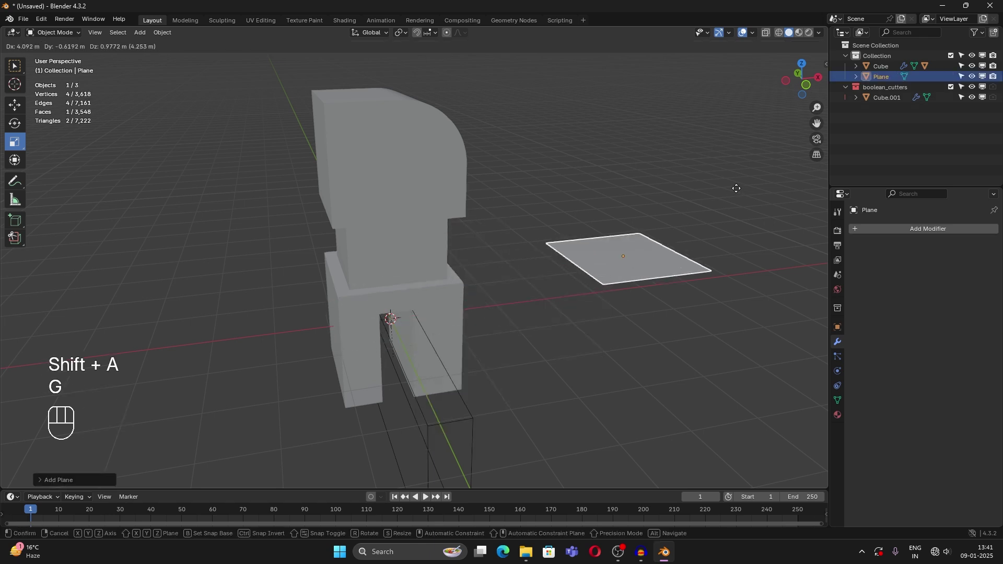
pyautogui.click(728, 184)
# Step: Add a Solidify modifier to the plane and set its thickness to 0.19 m
pyautogui.click(900, 230)
pyautogui.write('sol')
pyautogui.press('Return')
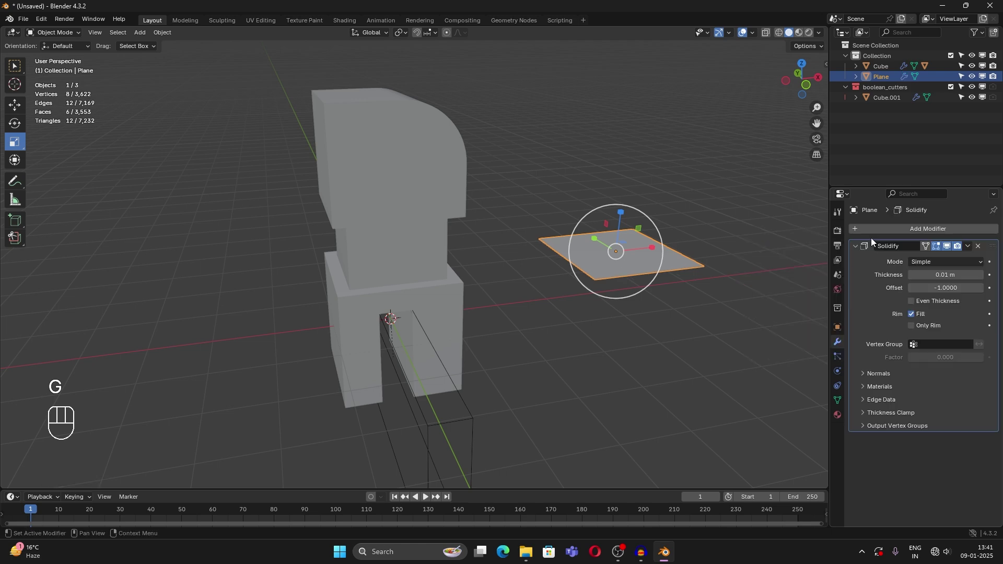
pyautogui.moveTo(974, 274); pyautogui.dragTo(998, 274)
pyautogui.moveTo(659, 303); pyautogui.dragTo(658, 298, button='middle')
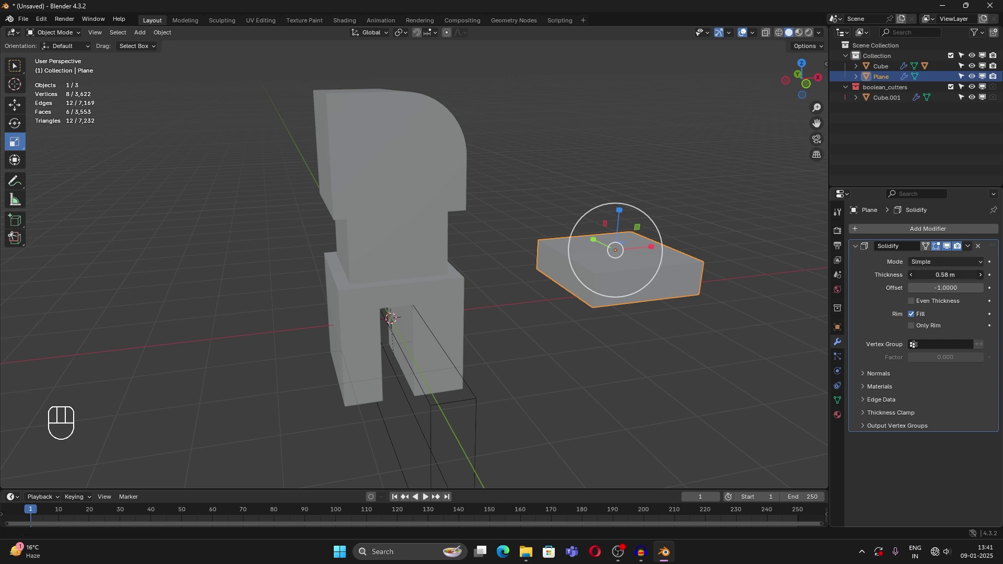
pyautogui.moveTo(946, 275)
pyautogui.mouseDown()
pyautogui.moveTo(925, 274)
pyautogui.moveTo(934, 275)
pyautogui.mouseUp()
pyautogui.moveTo(731, 266); pyautogui.dragTo(718, 270, button='middle')
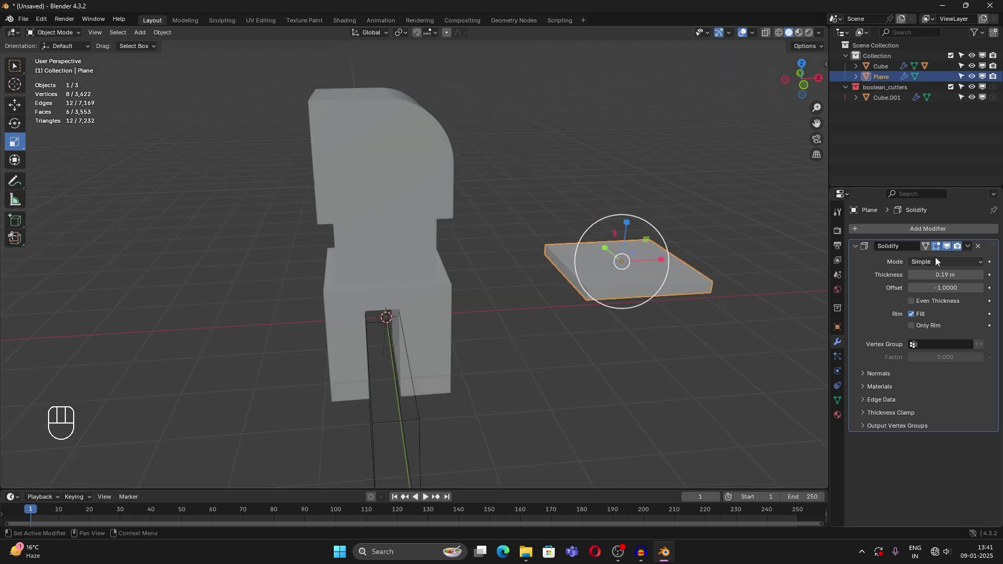
# Step: Add a Bevel modifier to the plane and set its amount to 0.015 m
pyautogui.click(909, 227)
pyautogui.write('bevel')
pyautogui.press('Return')
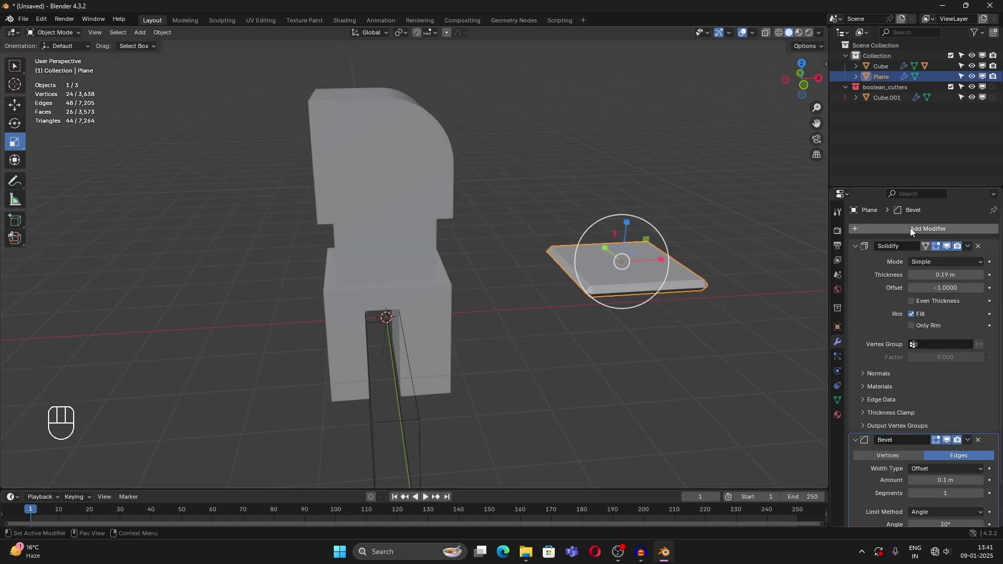
pyautogui.keyDown('shift'); pyautogui.moveTo(944, 479); pyautogui.dragTo(909, 479); pyautogui.keyUp('shift')
# Step: Add an Array modifier to the thickened plane and bring its settings into view
pyautogui.click(917, 229)
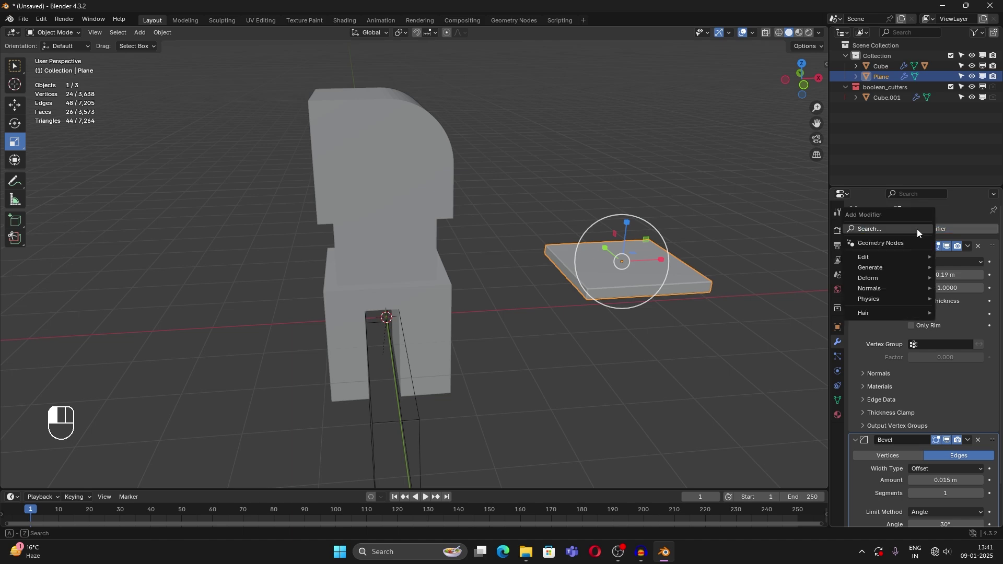
pyautogui.write('ar')
pyautogui.press('Return')
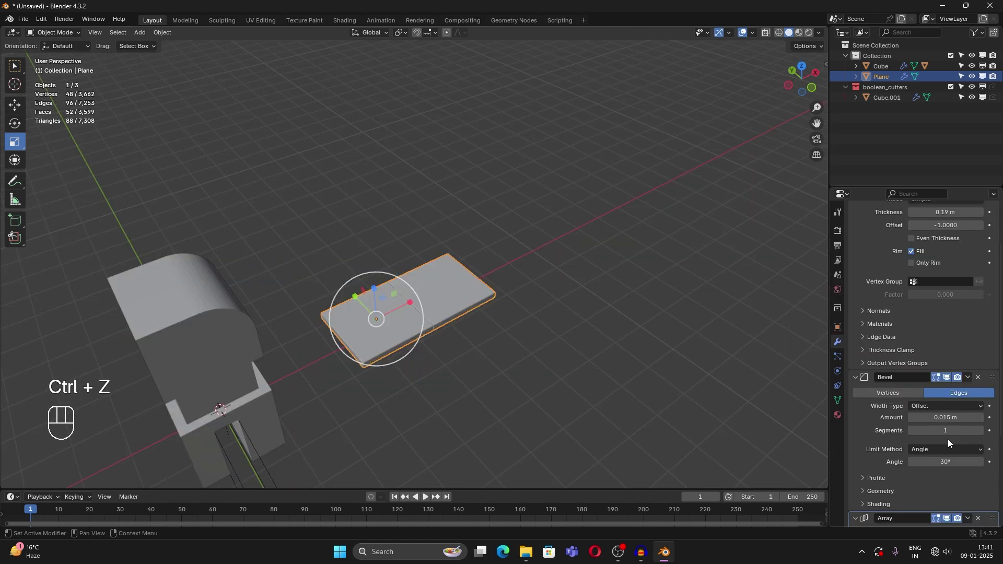
pyautogui.scroll(-6, 947, 439)
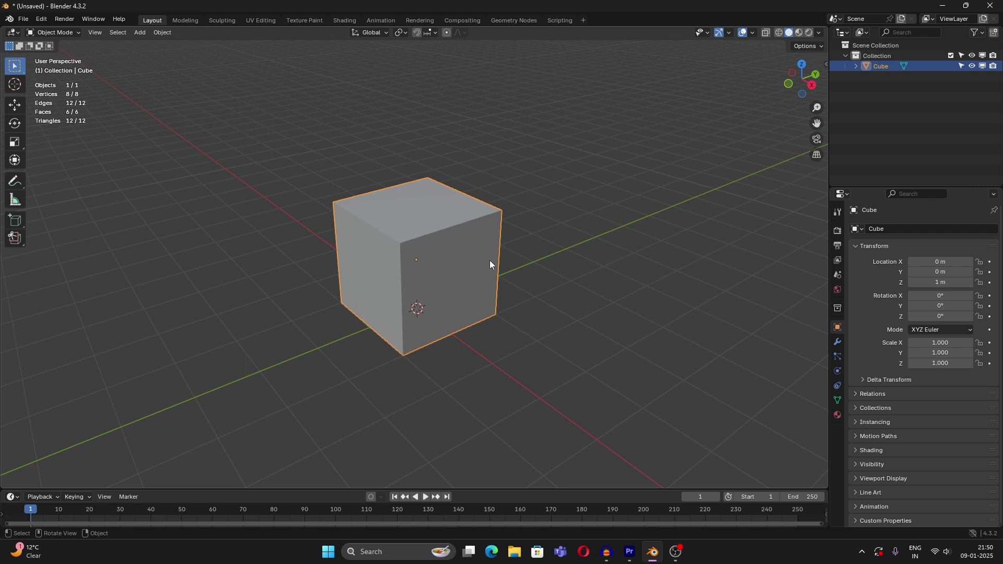
# Step: Enter Edit Mode on the cube and bevel one top edge of the upper block
pyautogui.press('Tab')
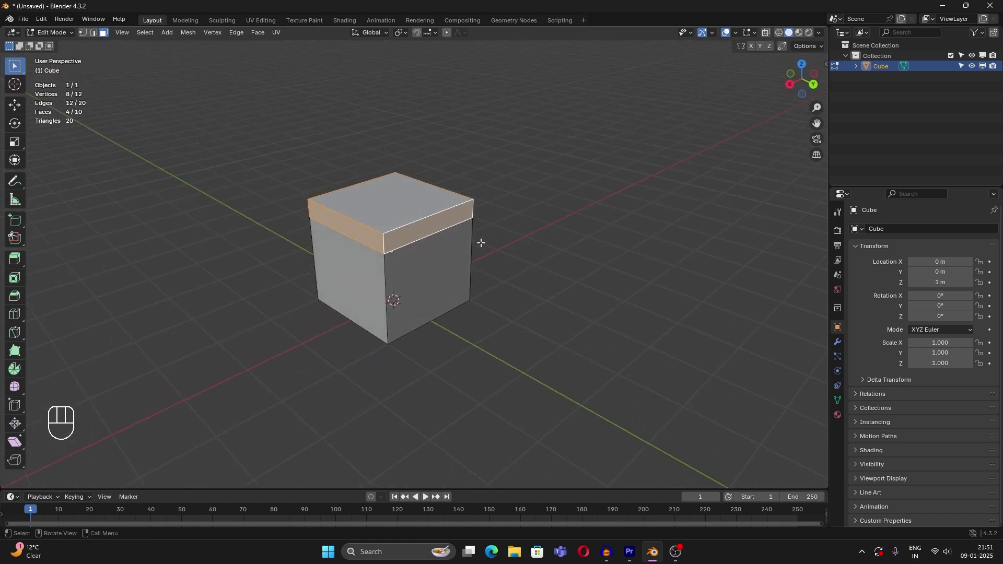
pyautogui.scroll(3, 481, 243)
pyautogui.keyDown('shift'); pyautogui.moveTo(476, 247); pyautogui.dragTo(495, 282, button='middle'); pyautogui.keyUp('shift')
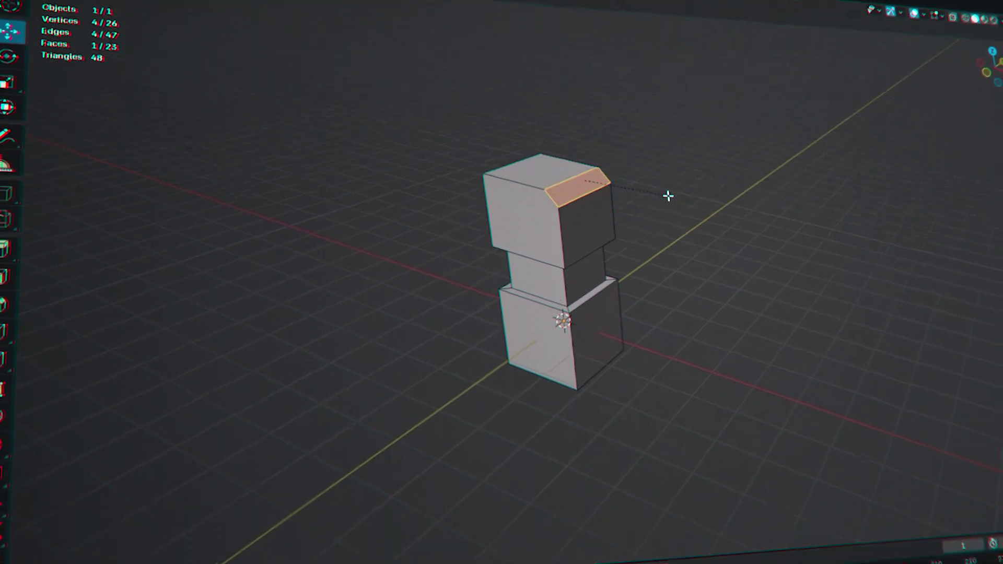
pyautogui.hotkey('ctrl', 'b')
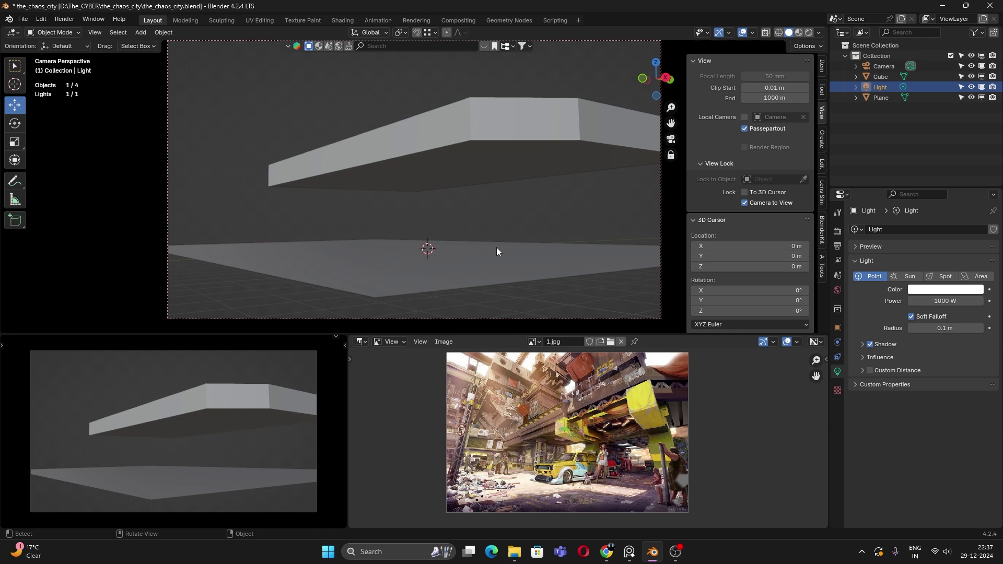
# Step: Move the small cube on the ground plane beneath the raised slab along the X axis
pyautogui.moveTo(496, 247); pyautogui.dragTo(496, 259, button='middle')
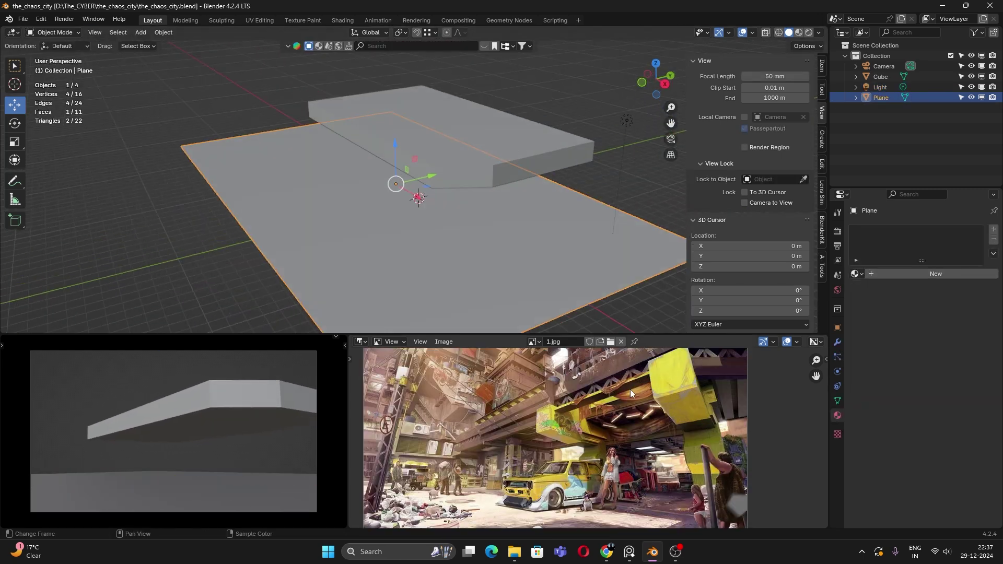
pyautogui.press('e')
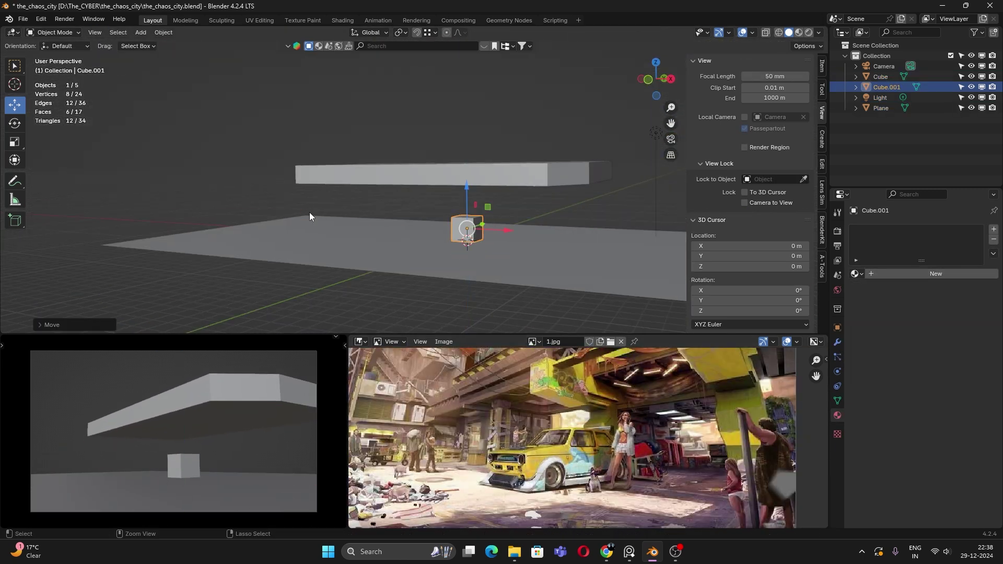
pyautogui.press('g')
pyautogui.press('x')
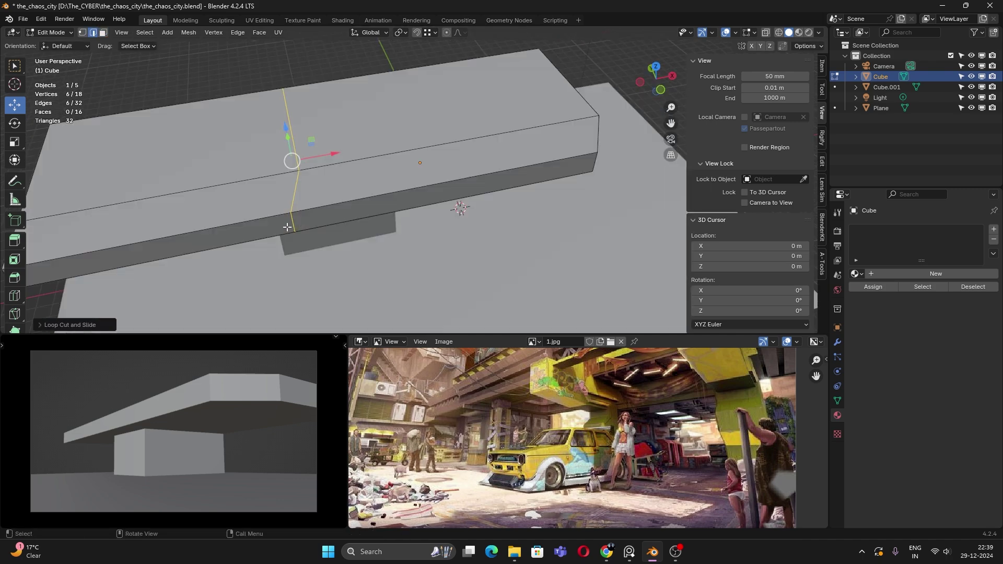
pyautogui.press('x')
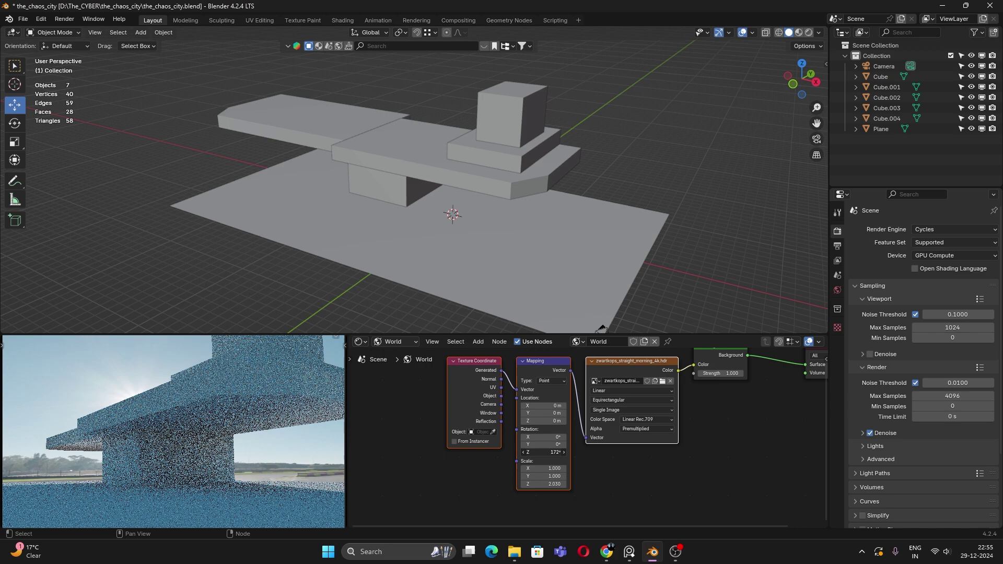
pyautogui.press('z')
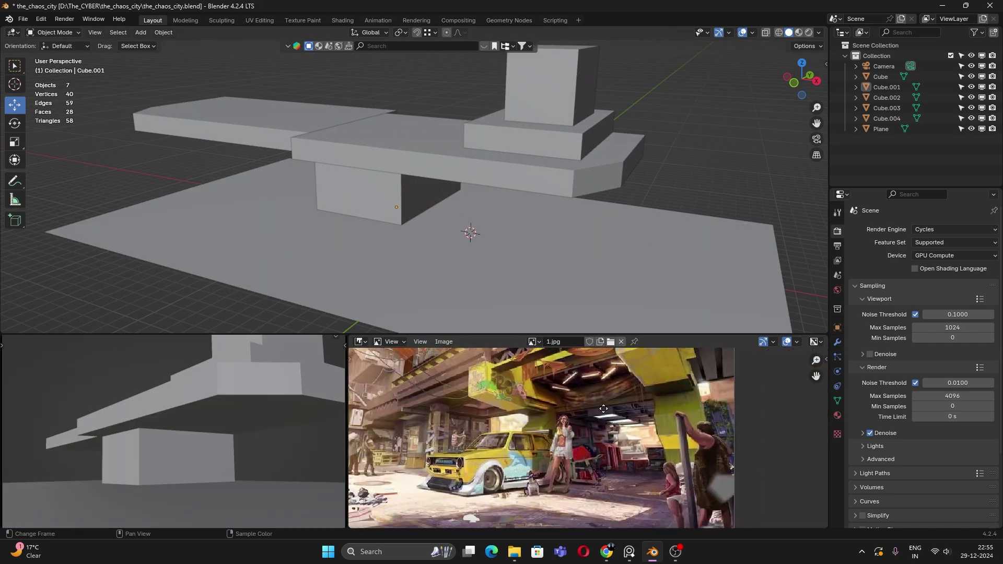
pyautogui.scroll(-2, 586, 447)
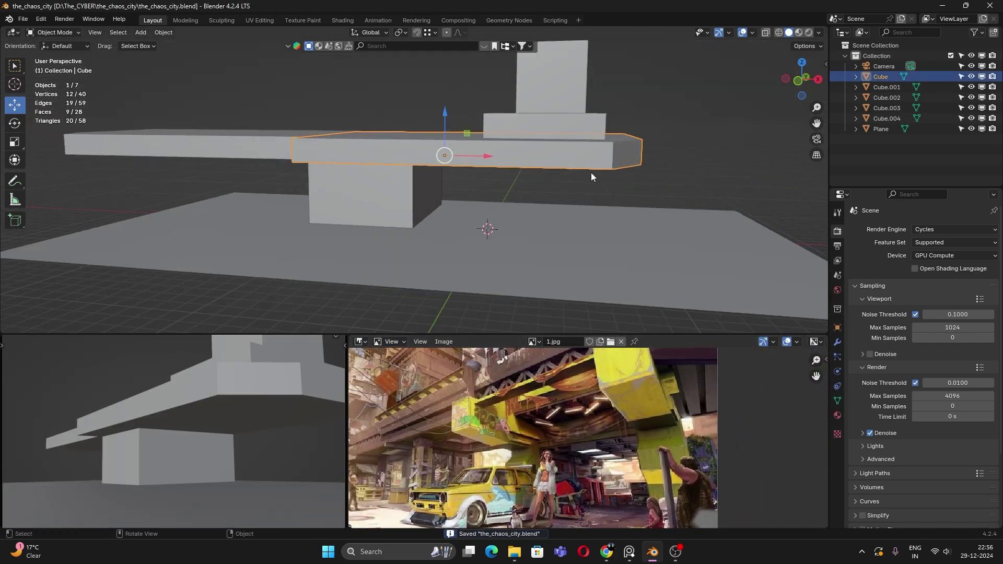
# Step: Scale the small cube beneath the raised slab along the Y axis to about 1.4 times its width
pyautogui.moveTo(531, 233); pyautogui.dragTo(541, 214, button='middle')
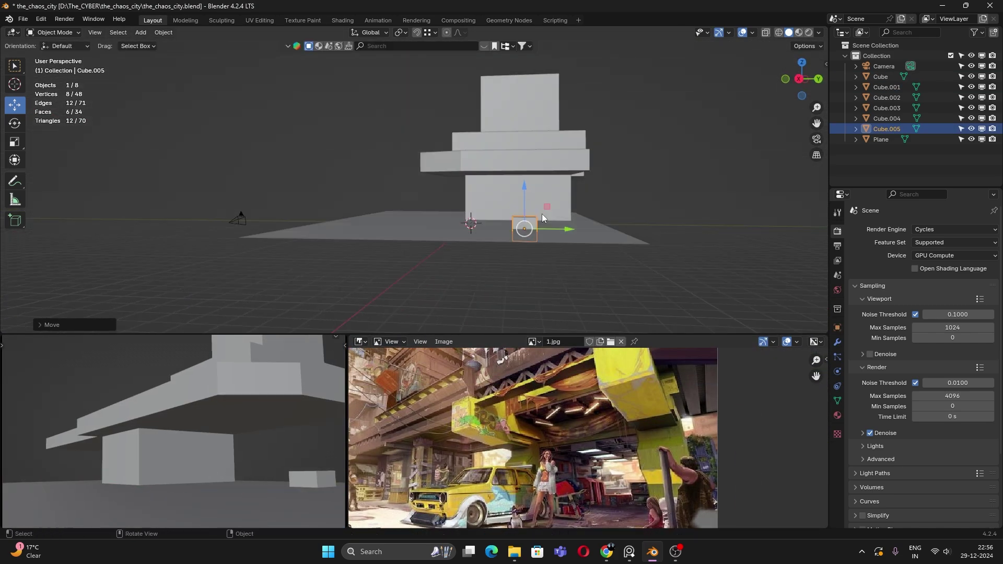
pyautogui.moveTo(644, 248); pyautogui.dragTo(642, 230, button='middle')
pyautogui.press('s')
pyautogui.press('y')
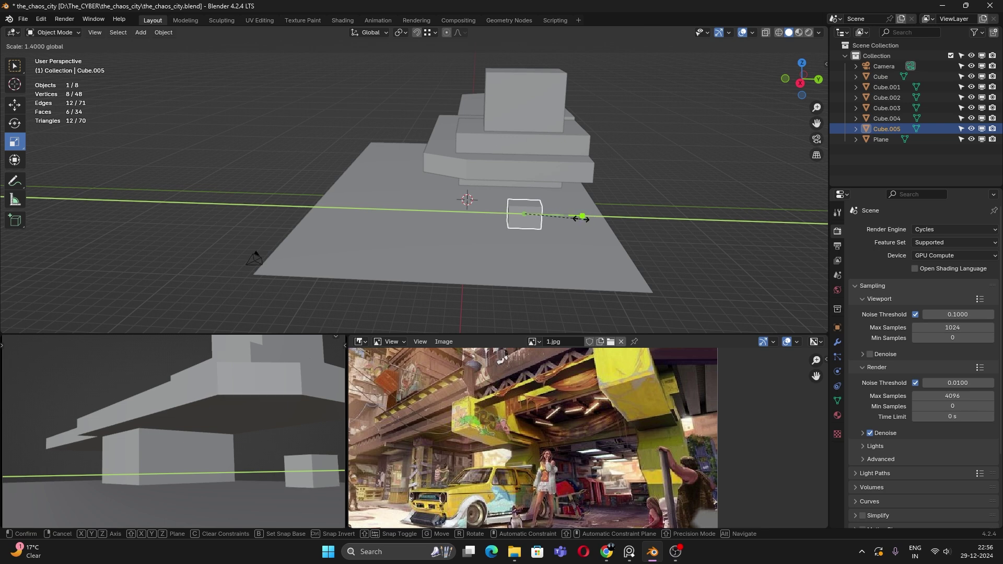
pyautogui.moveTo(580, 219); pyautogui.dragTo(582, 219)
pyautogui.moveTo(582, 229); pyautogui.dragTo(582, 209, button='middle')
# Step: Raise the cube's top face to the slab's underside to form a pillar and move one side face about 0.24 m inward along X
pyautogui.press('Tab')
pyautogui.click(522, 204)
pyautogui.moveTo(522, 172); pyautogui.dragTo(524, 151)
pyautogui.moveTo(574, 182); pyautogui.dragTo(632, 209, button='middle')
pyautogui.click(546, 206)
pyautogui.moveTo(593, 209); pyautogui.dragTo(581, 207)
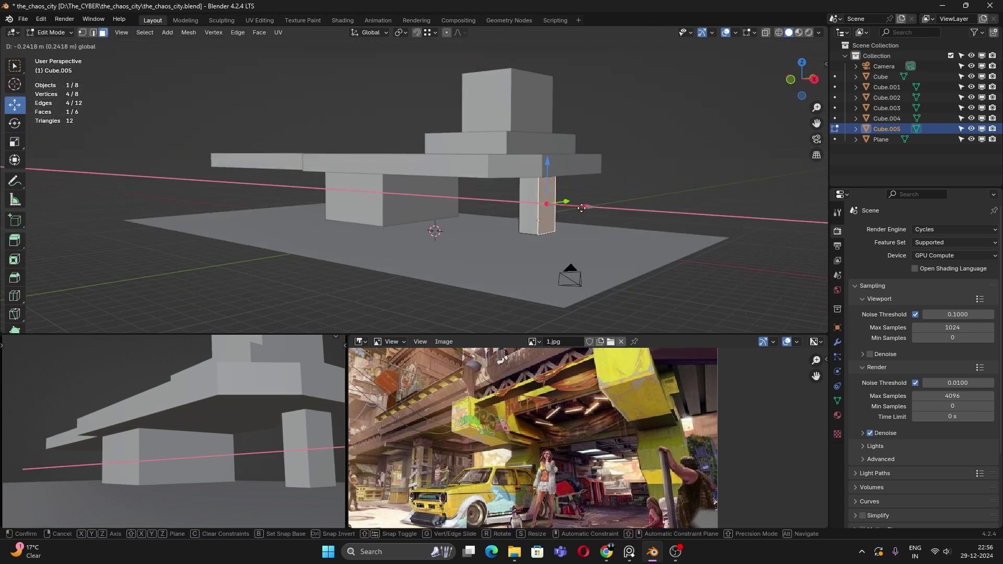
pyautogui.click(582, 208)
pyautogui.press('Tab')
# Step: Check the pillar in isolation and add a horizontal loop cut near its upper end
pyautogui.moveTo(581, 207); pyautogui.dragTo(614, 250, button='middle')
pyautogui.press('/')
pyautogui.scroll(-3, 614, 250)
pyautogui.press('Tab')
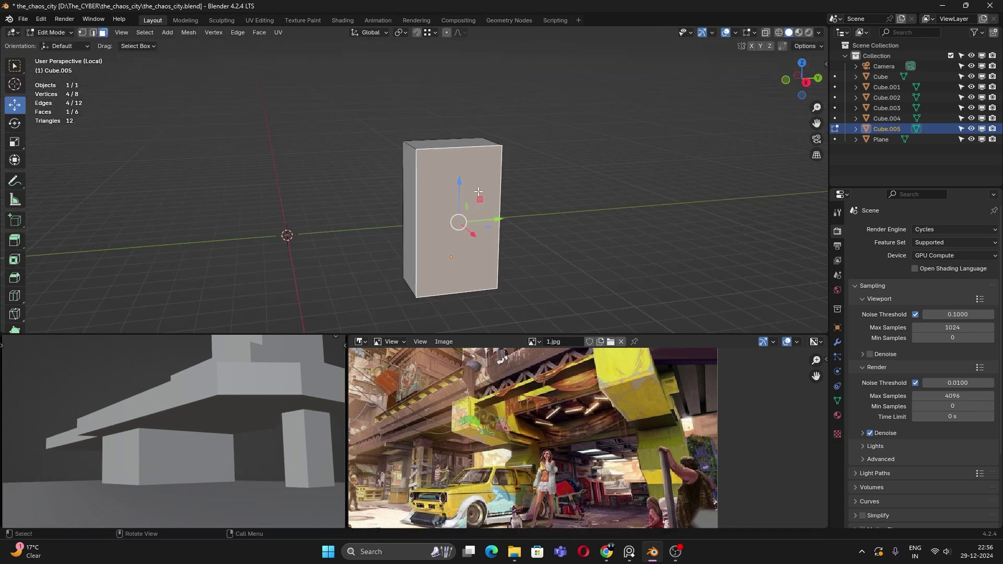
pyautogui.press('/')
pyautogui.scroll(3, 614, 235)
pyautogui.hotkey('ctrl', 'r')
pyautogui.click(631, 217)
pyautogui.click(631, 194)
# Step: Select the two opposite upper side faces of the pillar and extrude them outward together
pyautogui.press('3')
pyautogui.click(580, 210)
pyautogui.moveTo(616, 204); pyautogui.dragTo(659, 212, button='middle')
pyautogui.keyDown('shift'); pyautogui.click(622, 211); pyautogui.keyUp('shift')
pyautogui.hotkey('alt', 'e')
pyautogui.click(710, 205)
pyautogui.click(410, 211)
# Step: Move the extruded end faces along the Y axis to form a crossbeam reaching the slab's sides
pyautogui.moveTo(410, 212); pyautogui.dragTo(425, 188, button='middle')
pyautogui.press('g')
pyautogui.press('y')
pyautogui.click(425, 184)
pyautogui.moveTo(517, 217); pyautogui.dragTo(436, 194, button='middle')
pyautogui.scroll(-4, 437, 195)
pyautogui.press('g')
pyautogui.press('y')
pyautogui.click(470, 204)
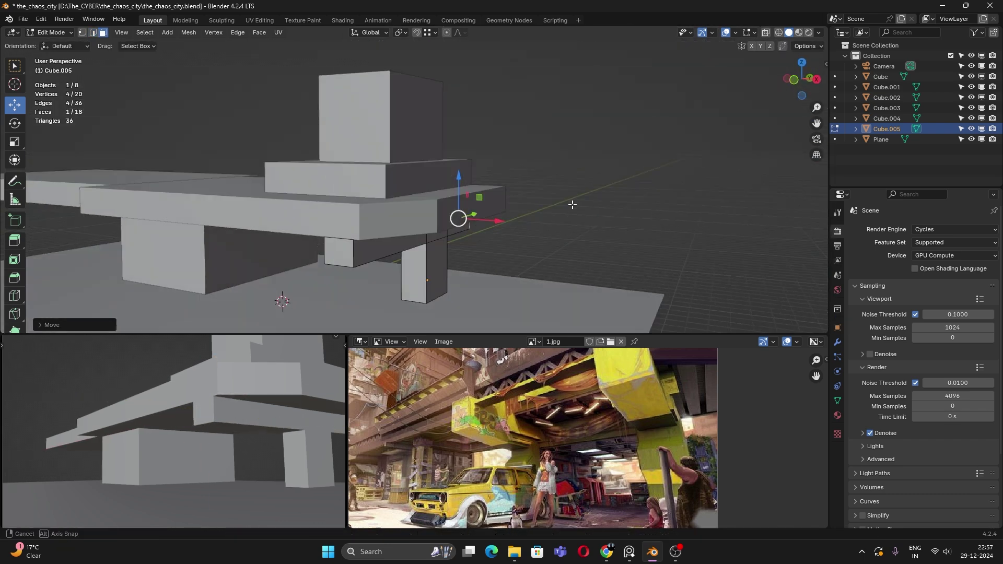
pyautogui.click(570, 203)
# Step: Select two neighbouring faces of the crossbeam and move them along the X axis
pyautogui.moveTo(387, 224); pyautogui.dragTo(369, 205, button='middle')
pyautogui.click(290, 206)
pyautogui.keyDown('shift'); pyautogui.click(355, 201); pyautogui.keyUp('shift')
pyautogui.press('g')
pyautogui.press('x')
pyautogui.moveTo(313, 222); pyautogui.dragTo(324, 203, button='middle')
pyautogui.click(344, 222)
# Step: Extrude the crossbeam's end past the slab edge and extrude it upward beside the slab
pyautogui.click(273, 219)
pyautogui.press('e')
pyautogui.click(319, 219)
pyautogui.press('e')
pyautogui.click(298, 212)
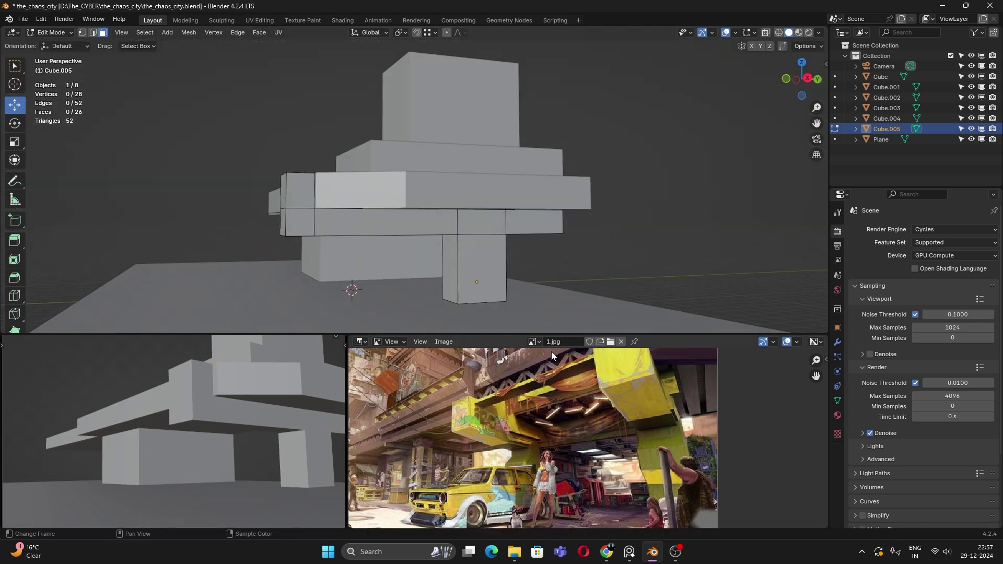
# Step: Leave Edit Mode and preview the camera view in Rendered shading
pyautogui.press('Tab')
pyautogui.moveTo(522, 230); pyautogui.dragTo(472, 237, button='middle')
pyautogui.press('z')
pyautogui.click(369, 214)
# Step: Bevel the lower outer edge of the crossbeam's upturned end with a single segment
pyautogui.moveTo(390, 193); pyautogui.dragTo(397, 229, button='middle')
pyautogui.press('Tab')
pyautogui.press('2')
pyautogui.click(381, 243)
pyautogui.hotkey('ctrl', 'b')
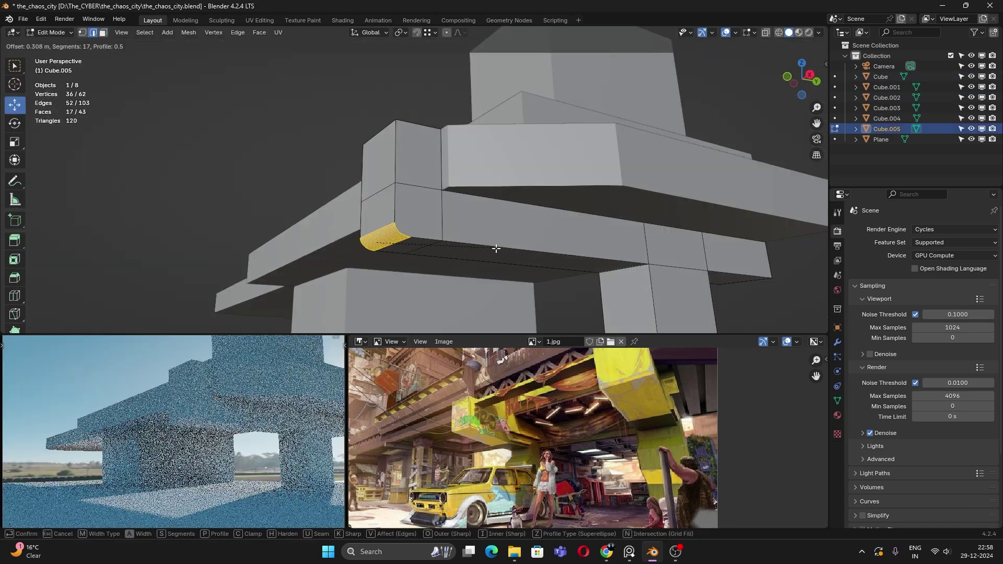
pyautogui.scroll(-16, 497, 249)
pyautogui.click(514, 252)
pyautogui.moveTo(515, 253); pyautogui.dragTo(459, 268, button='middle')
pyautogui.press('Tab')
# Step: Examine the yellow pillar in the reference image and set the camera preview back to Solid shading
pyautogui.scroll(-2, 660, 452)
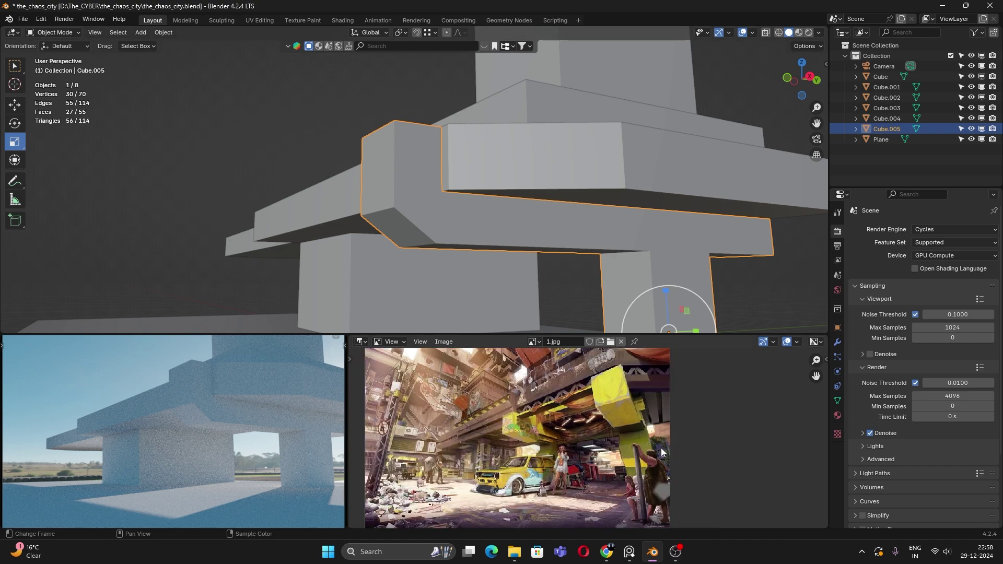
pyautogui.scroll(2, 580, 472)
pyautogui.moveTo(742, 323)
pyautogui.keyDown('shift'); pyautogui.mouseDown(button='middle')
pyautogui.moveTo(569, 210)
pyautogui.moveTo(600, 245)
pyautogui.mouseUp(button='middle'); pyautogui.keyUp('shift')
pyautogui.scroll(3, 595, 475)
pyautogui.scroll(-2, 695, 501)
pyautogui.press('z')
# Step: Add horizontal loop cuts around the pillar below the crossbeam, including two evenly spaced cuts in its middle band
pyautogui.moveTo(527, 298); pyautogui.dragTo(490, 280, button='middle')
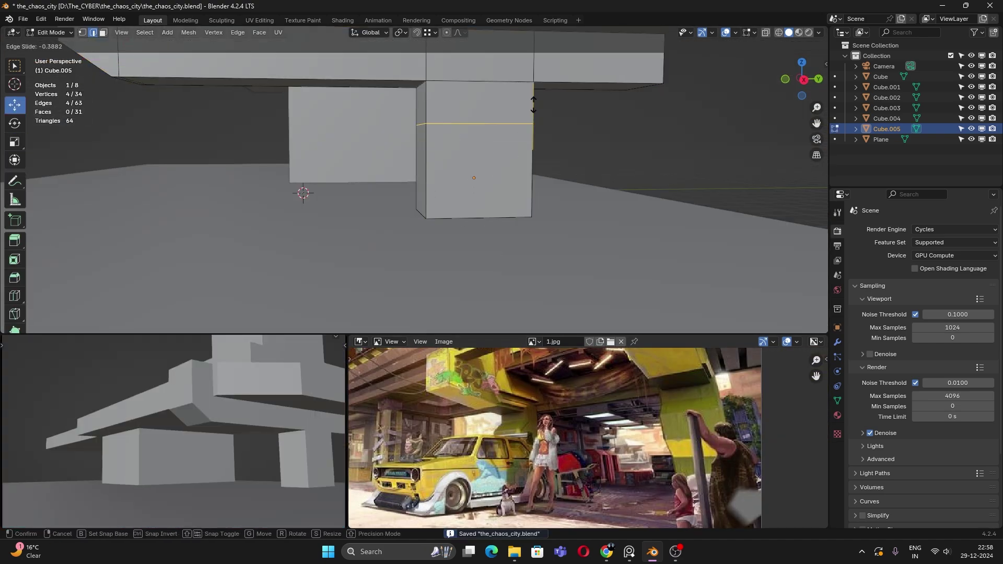
pyautogui.click(511, 150)
pyautogui.moveTo(511, 150)
pyautogui.mouseDown(button='middle')
pyautogui.moveTo(536, 159)
pyautogui.moveTo(525, 156)
pyautogui.mouseUp(button='middle')
pyautogui.press('3')
pyautogui.click(418, 145)
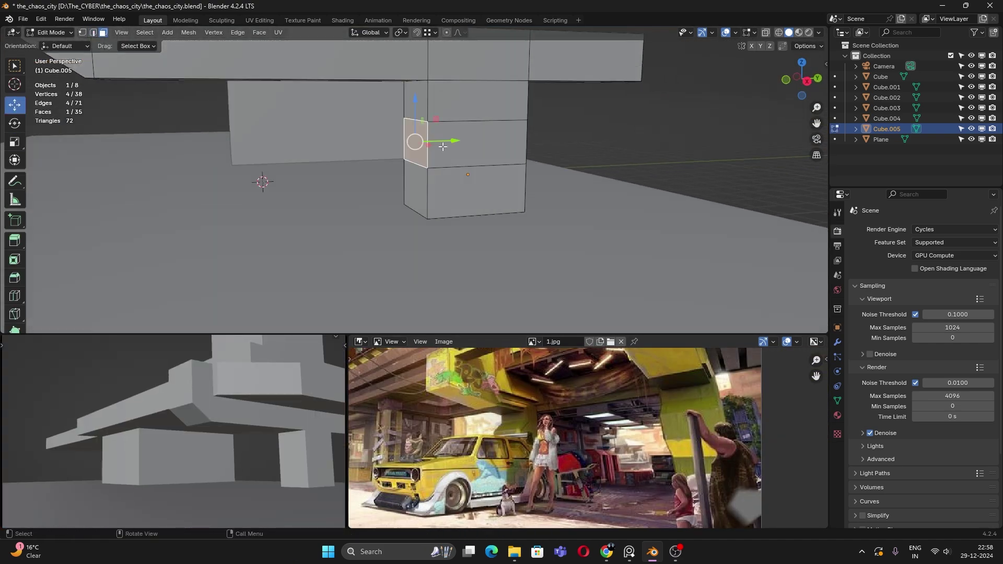
pyautogui.click(523, 143)
pyautogui.rightClick(524, 143)
# Step: Reposition the pillar's horizontal edge loops vertically in the right orthographic view with X-ray enabled
pyautogui.click(805, 81)
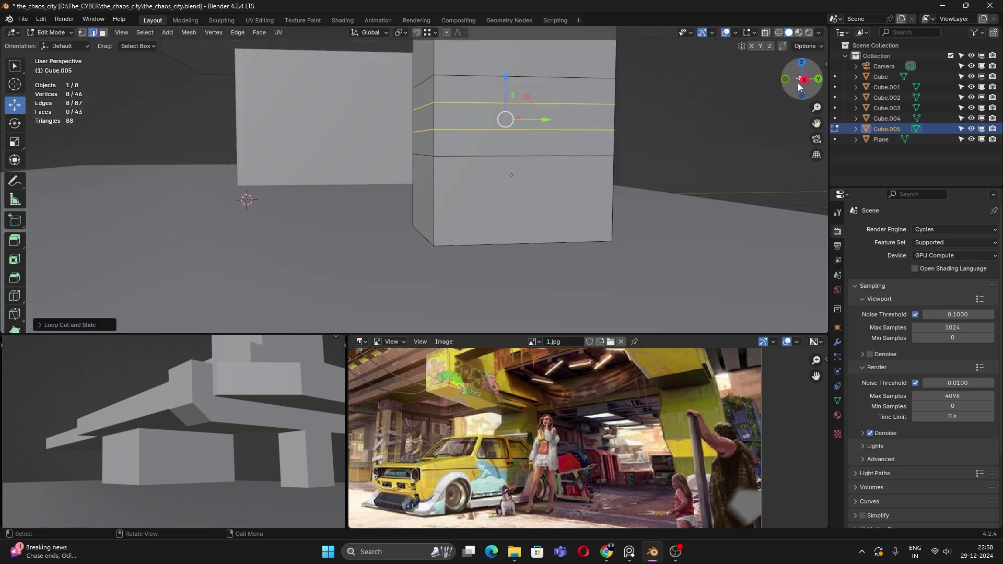
pyautogui.hotkey('alt', 'z')
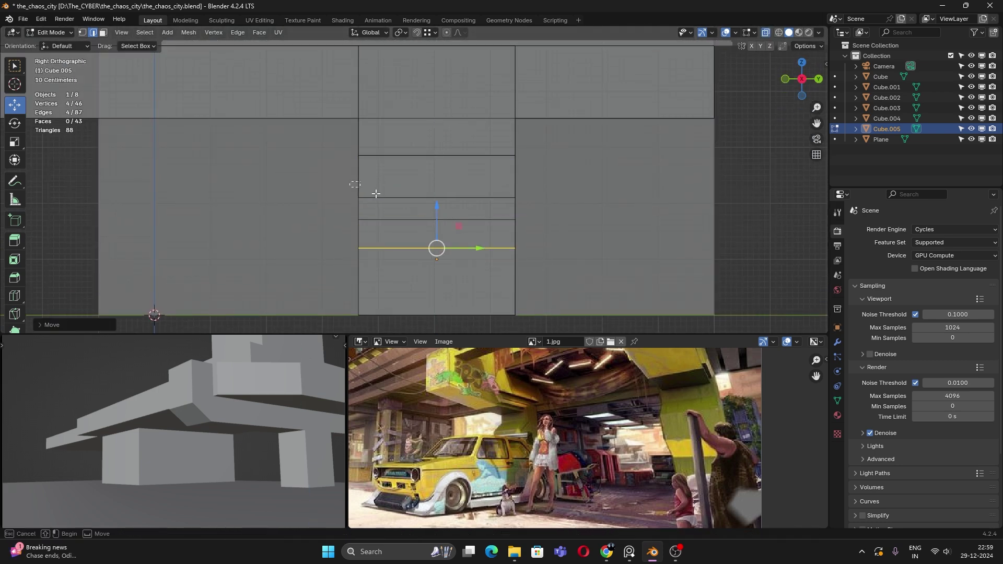
pyautogui.moveTo(314, 201); pyautogui.dragTo(361, 209, button='middle')
pyautogui.hotkey('alt', 'z')
pyautogui.press('Tab')
pyautogui.press('Tab')
pyautogui.click(355, 206)
pyautogui.moveTo(394, 208); pyautogui.dragTo(374, 215)
pyautogui.hotkey('ctrl', 'z')
# Step: Make a linked duplicate of the pillar with its crossbeam and move it about 9.2 m in the negative X direction
pyautogui.keyDown('alt'); pyautogui.moveTo(382, 216); pyautogui.dragTo(251, 262, button='middle'); pyautogui.keyUp('alt')
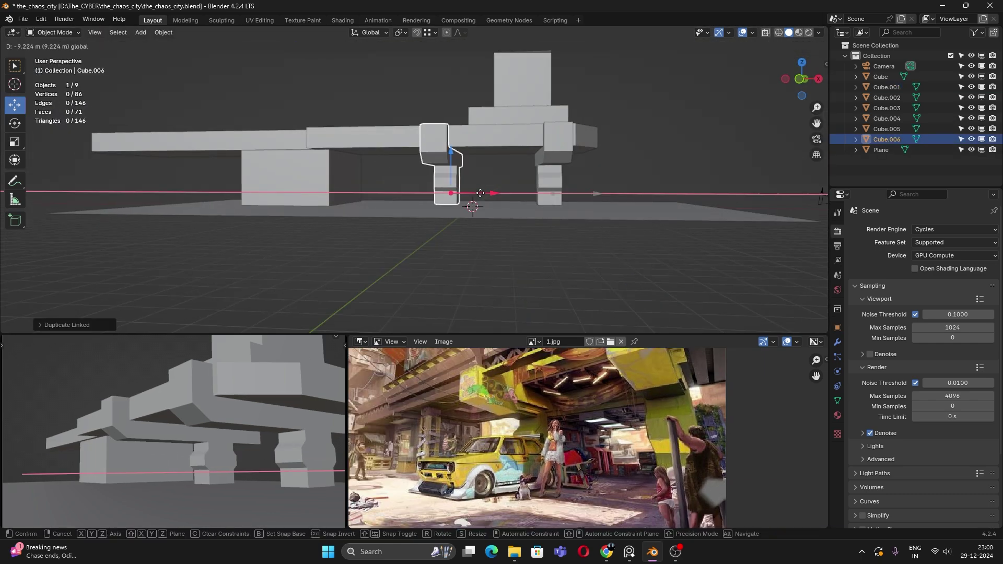
pyautogui.keyDown('alt'); pyautogui.moveTo(459, 196); pyautogui.dragTo(521, 156, button='middle'); pyautogui.keyUp('alt')
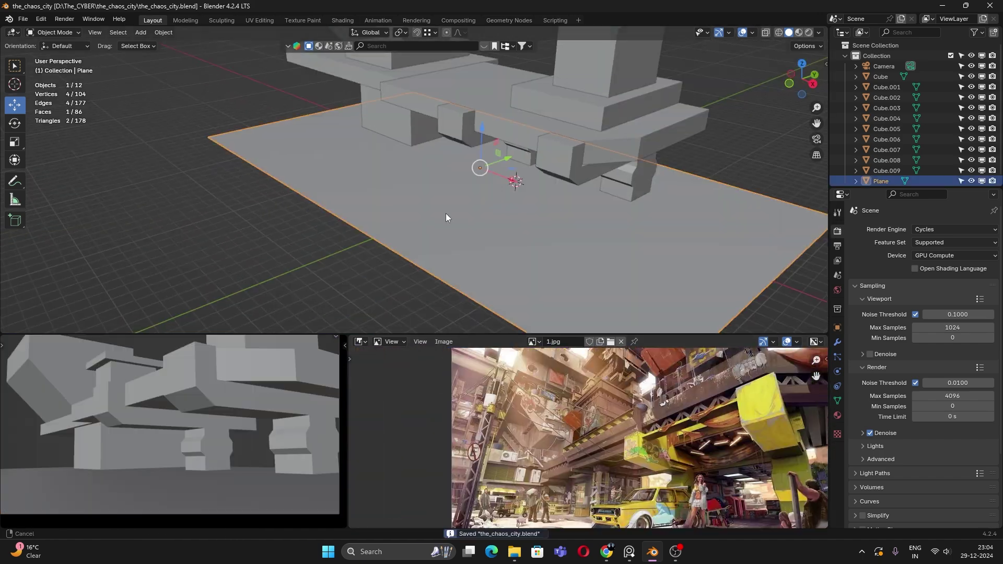
# Step: Add a new plane mesh to the scene as the base for a thin post
pyautogui.hotkey('shift', 'a')
pyautogui.click(510, 229)
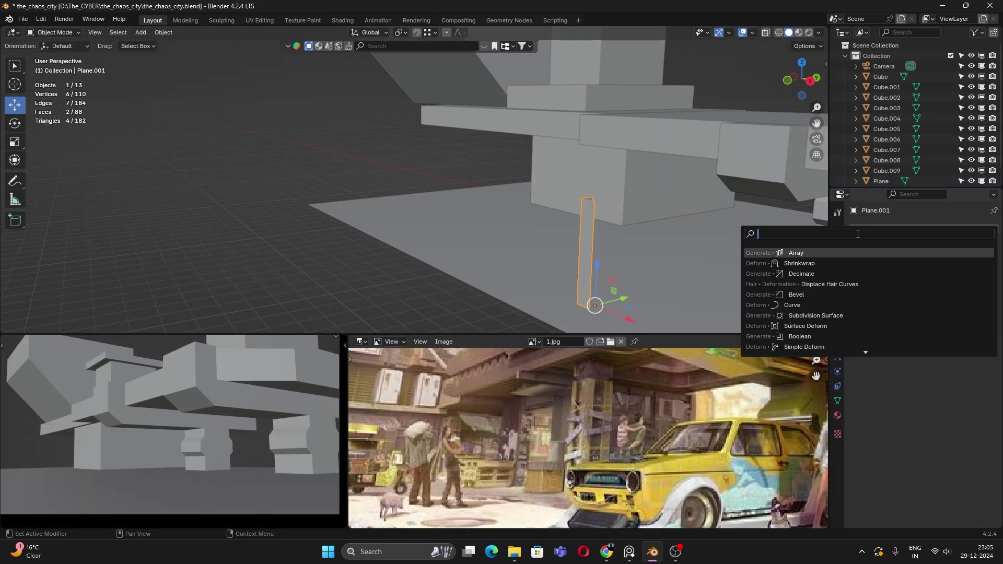
# Step: Set the camera preview to Rendered shading and save the scene file
pyautogui.press('z')
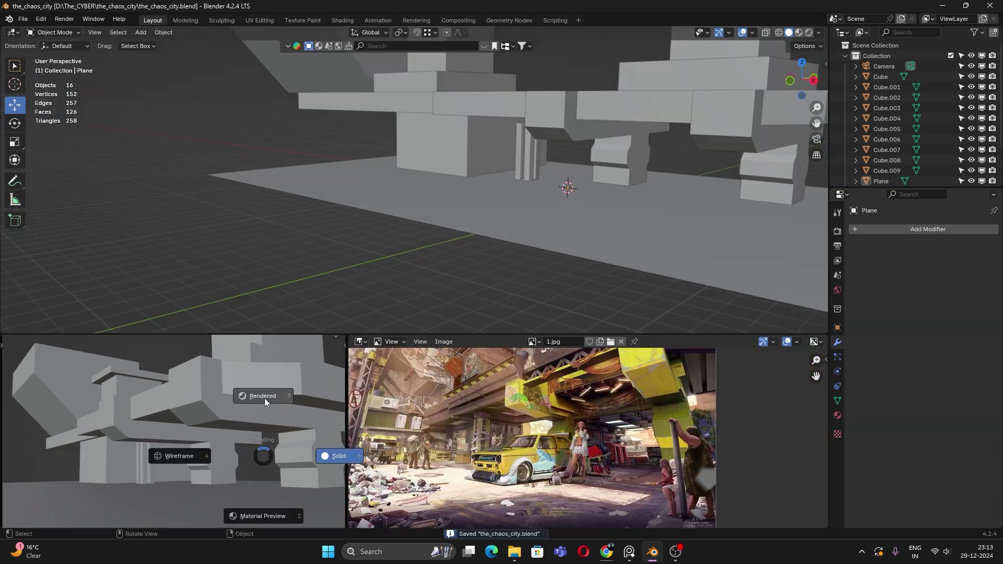
pyautogui.click(263, 396)
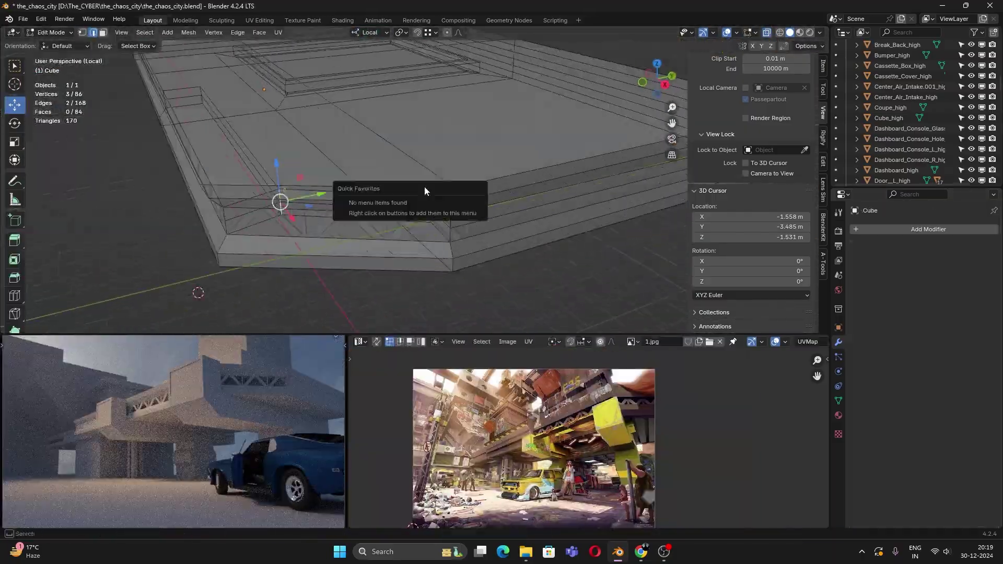
pyautogui.hotkey('ctrl', 's')
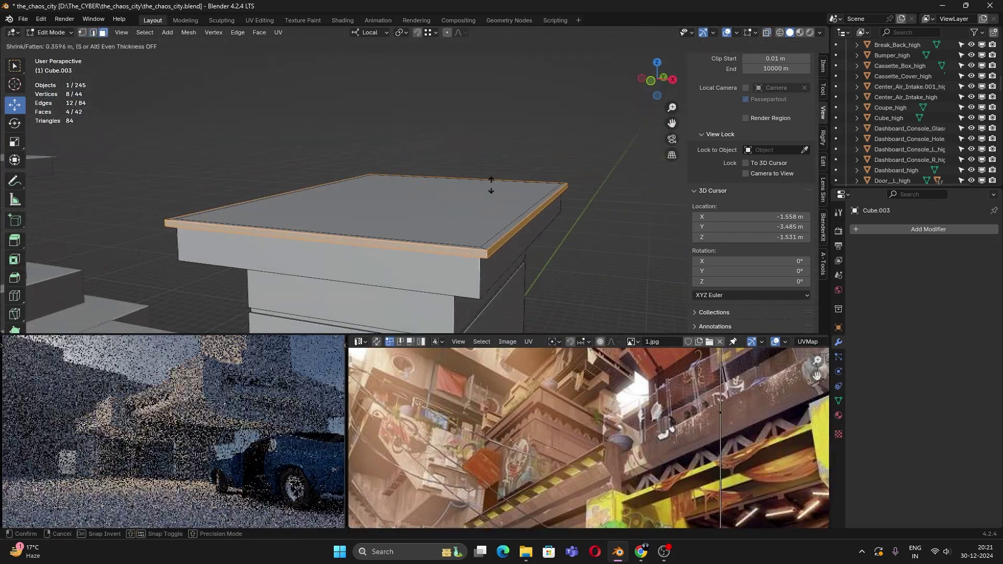
pyautogui.hotkey('ctrl', 's')
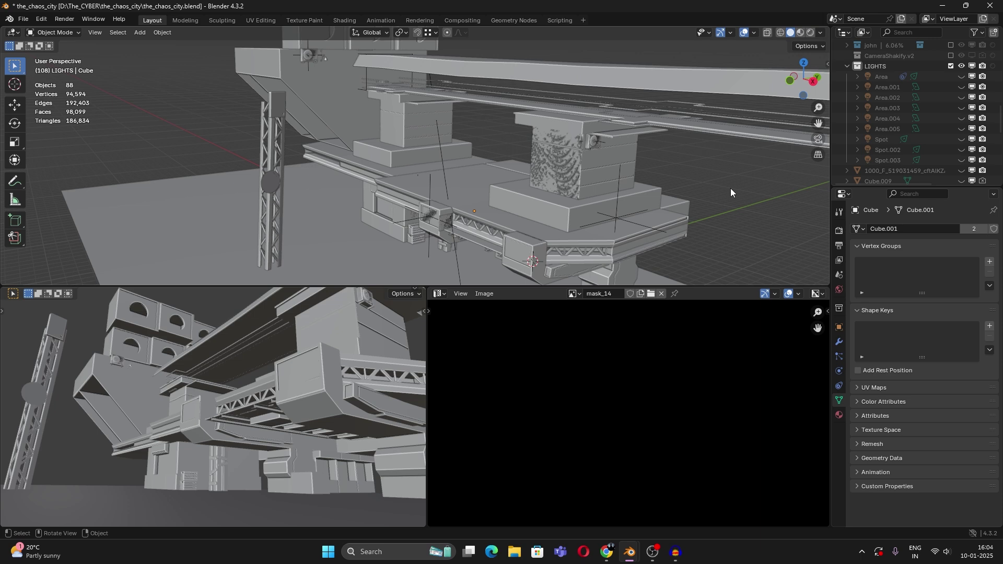
# Step: Replace the image area with the Shader Editor, set it to World, and bring the world's node chain into view
pyautogui.click(440, 294)
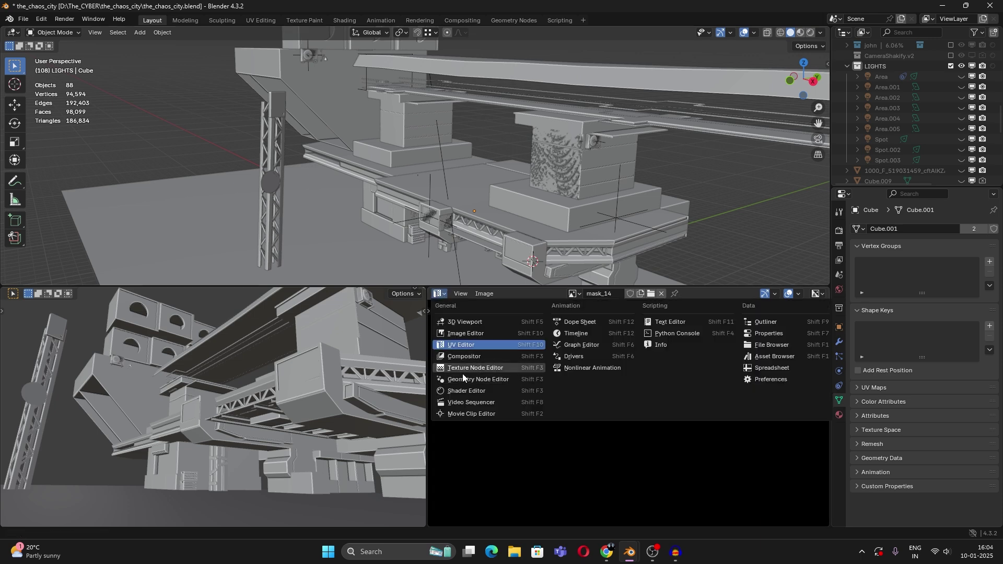
pyautogui.click(493, 394)
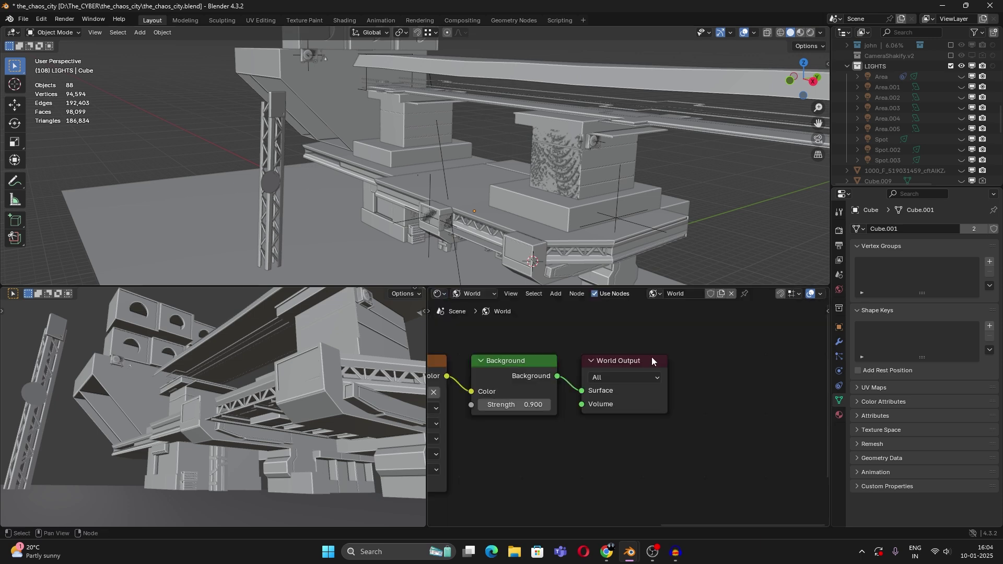
pyautogui.click(474, 295)
pyautogui.click(490, 331)
pyautogui.scroll(-3, 585, 360)
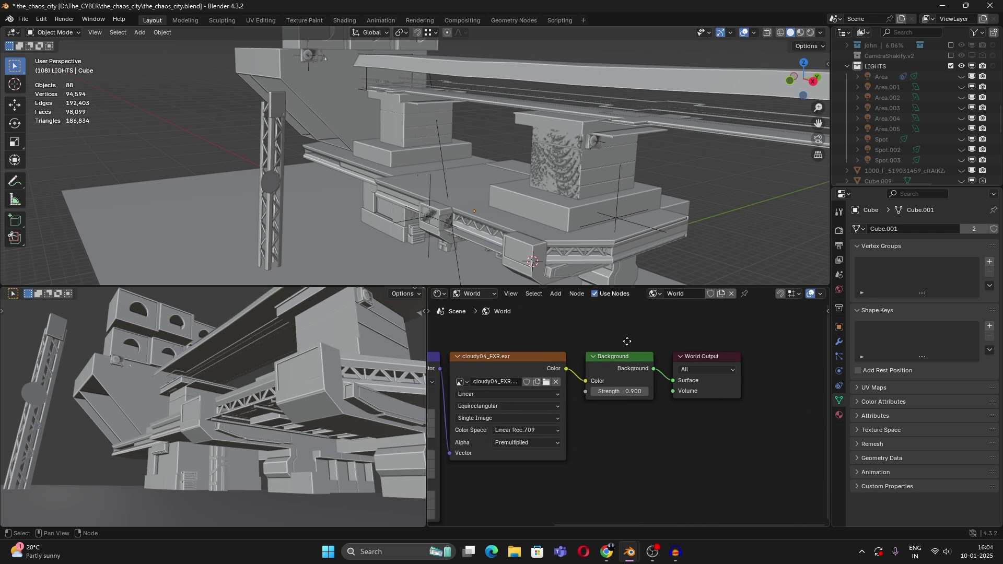
pyautogui.scroll(4, 583, 364)
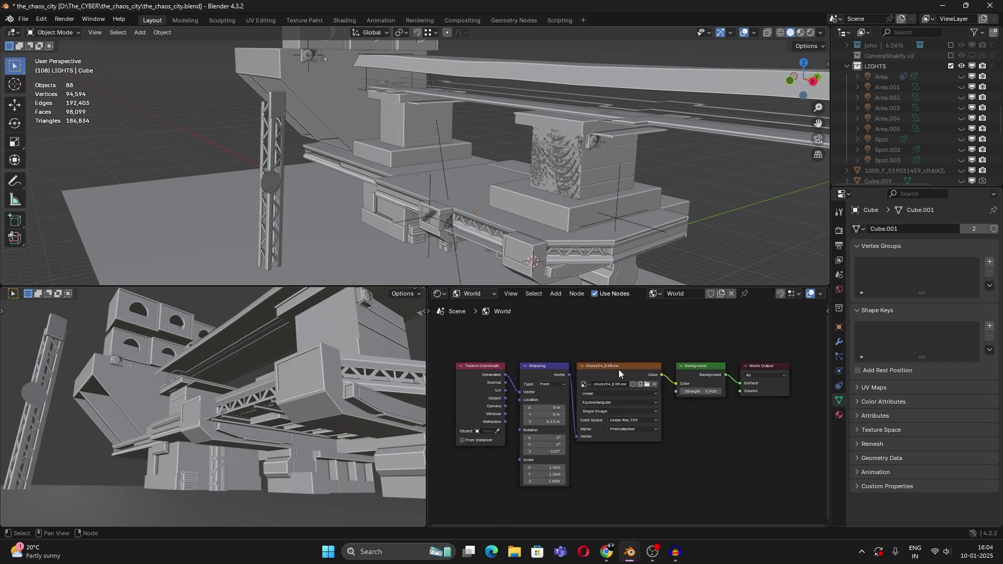
pyautogui.scroll(-1, 554, 387)
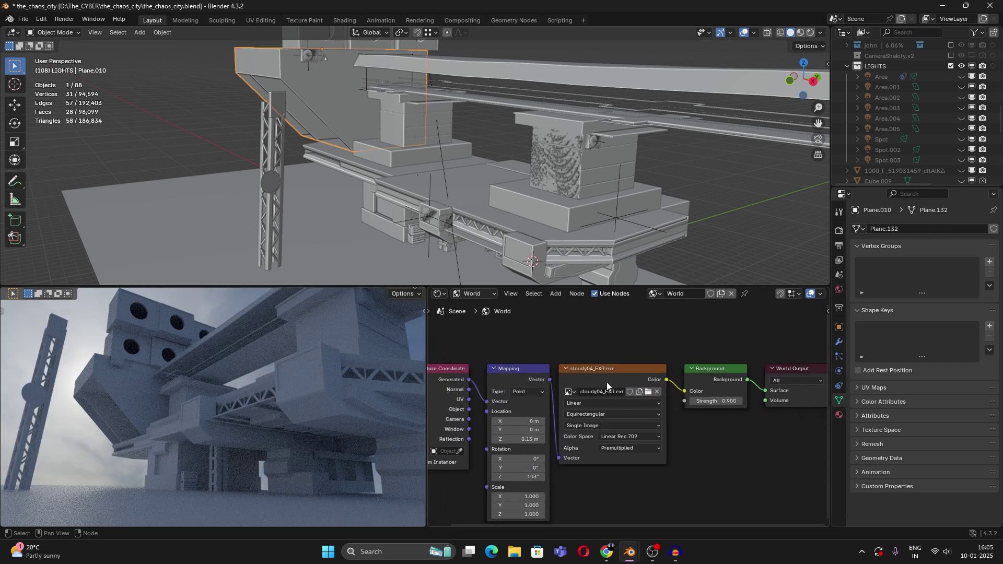
pyautogui.moveTo(564, 403); pyautogui.dragTo(603, 403, button='middle')
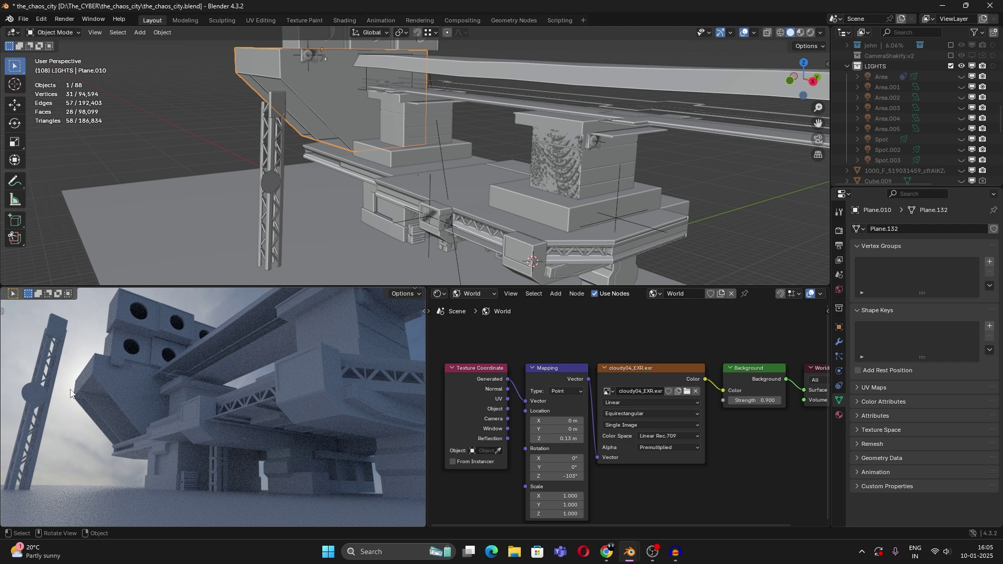
pyautogui.scroll(-1, 627, 409)
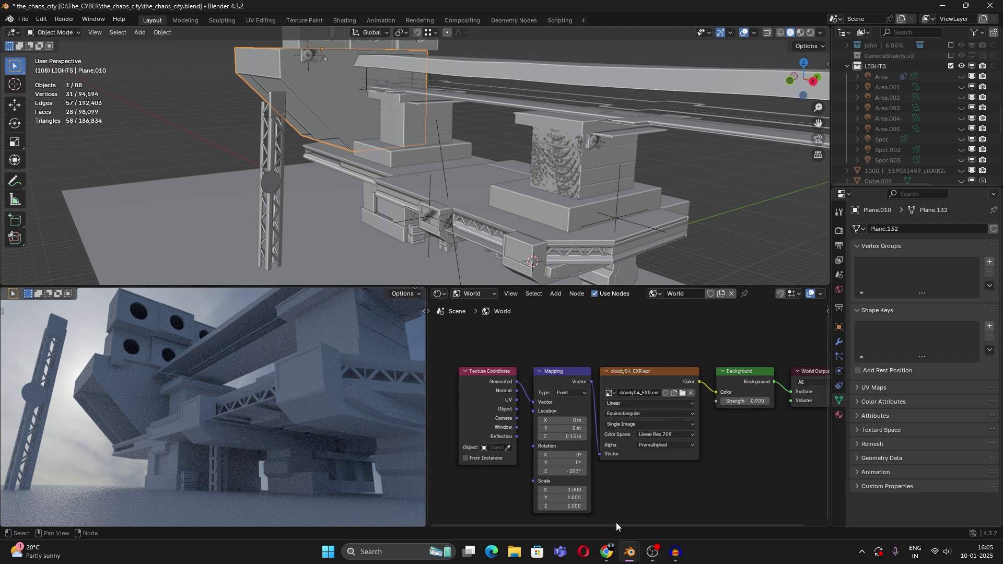
# Step: Switch to Chrome, browse the Skies HDRIs on Poly Haven, and return to Blender
pyautogui.click(605, 550)
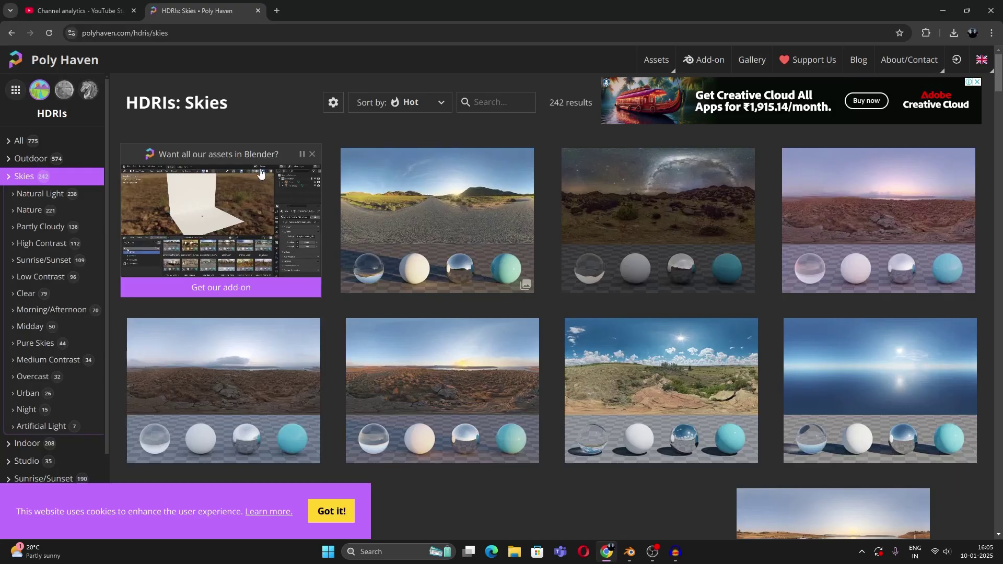
pyautogui.scroll(-3, 385, 271)
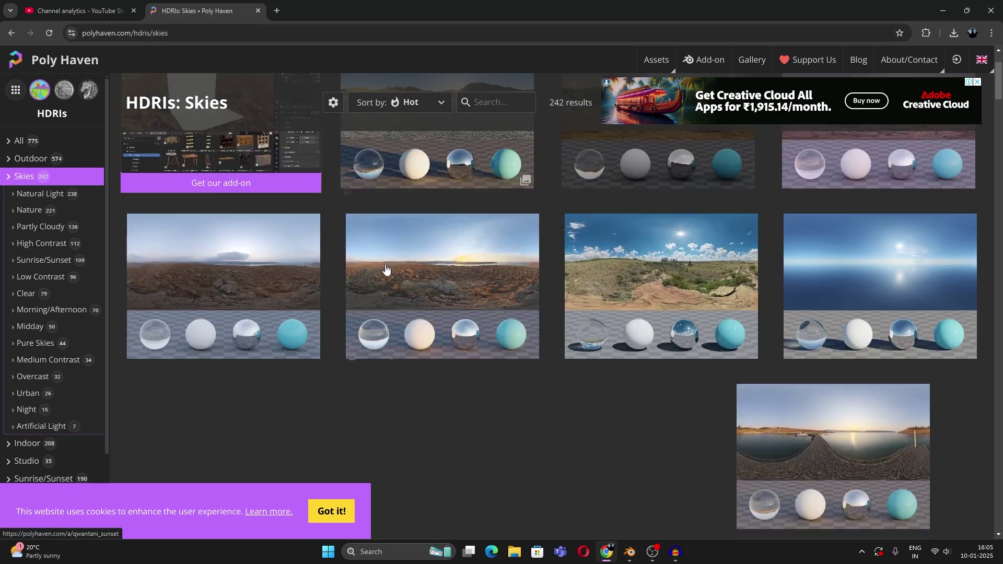
pyautogui.hotkey('alt', 'Tab')
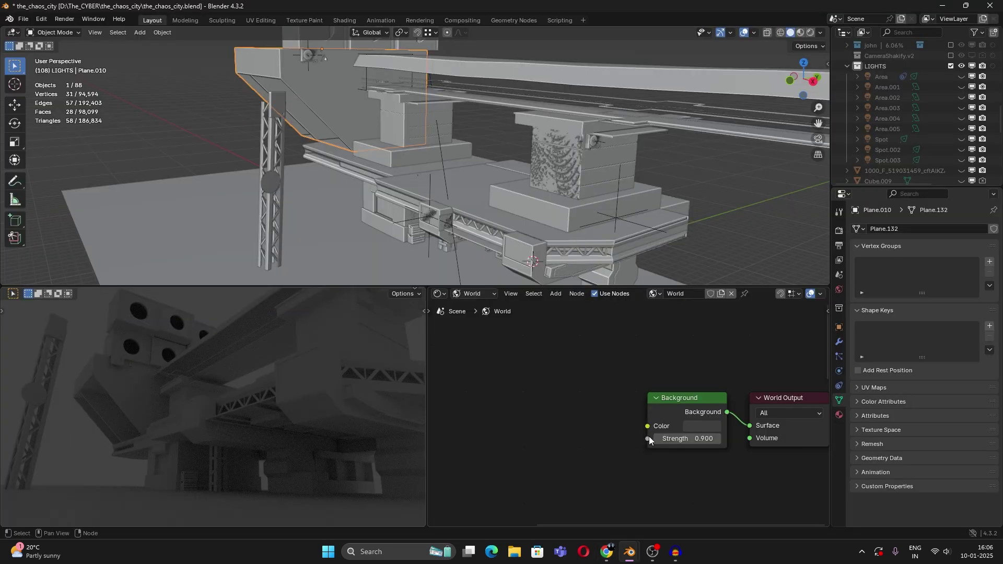
# Step: Find and enable the Node Wrangler add-on in the preferences, save the preferences and close them
pyautogui.click(41, 19)
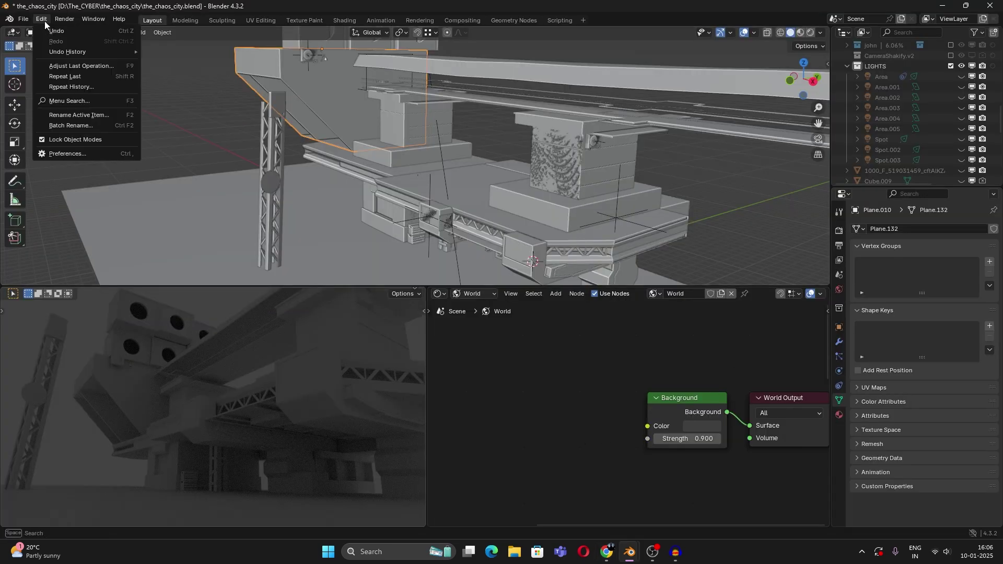
pyautogui.click(89, 155)
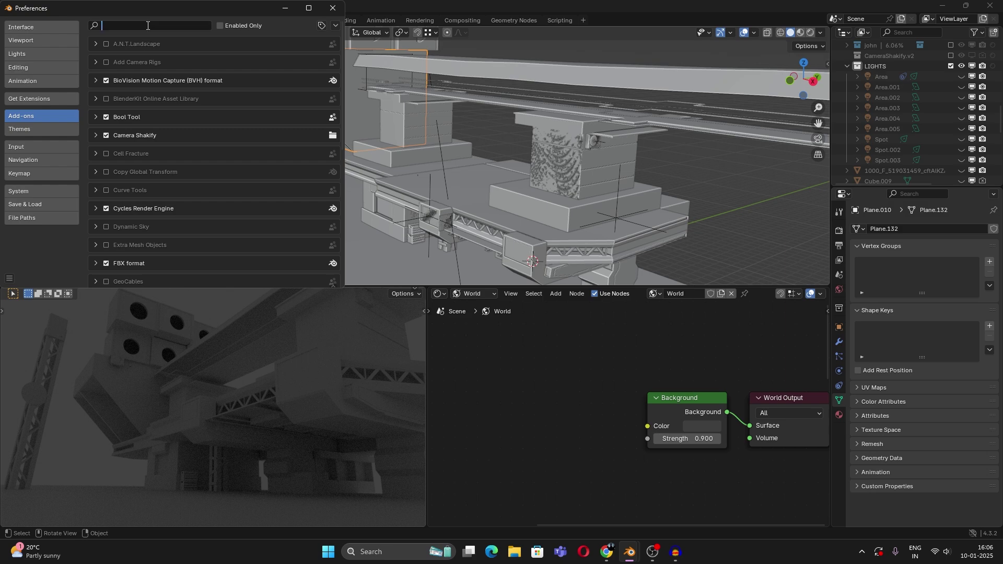
pyautogui.write('NODE')
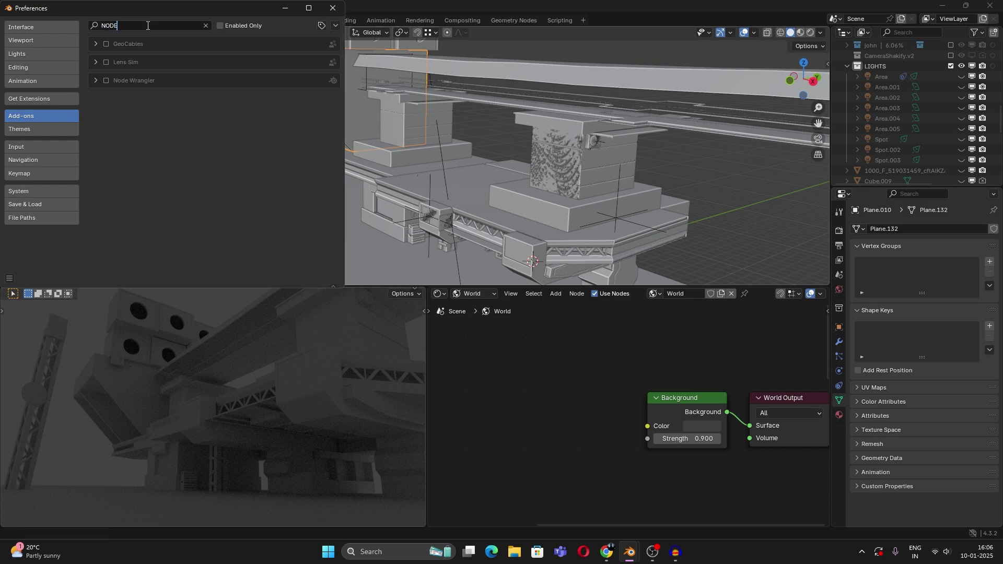
pyautogui.click(106, 82)
pyautogui.click(10, 278)
pyautogui.click(31, 244)
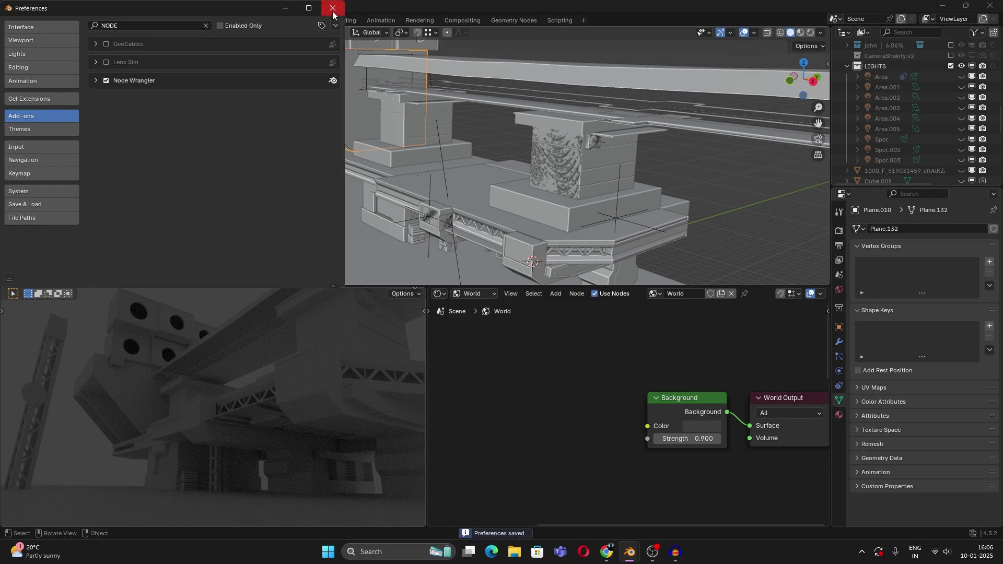
pyautogui.click(333, 12)
# Step: Add an Environment Texture with Mapping and Texture Coordinate nodes to the world's Background node using Node Wrangler
pyautogui.click(707, 396)
pyautogui.moveTo(689, 396); pyautogui.dragTo(684, 402, button='middle')
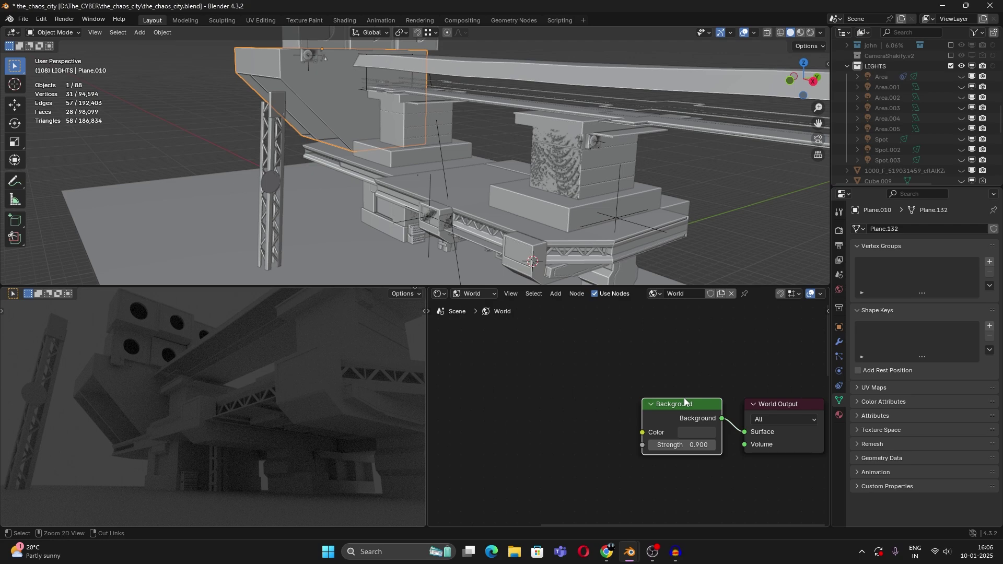
pyautogui.hotkey('ctrl', 't')
pyautogui.moveTo(546, 445); pyautogui.dragTo(647, 424, button='middle')
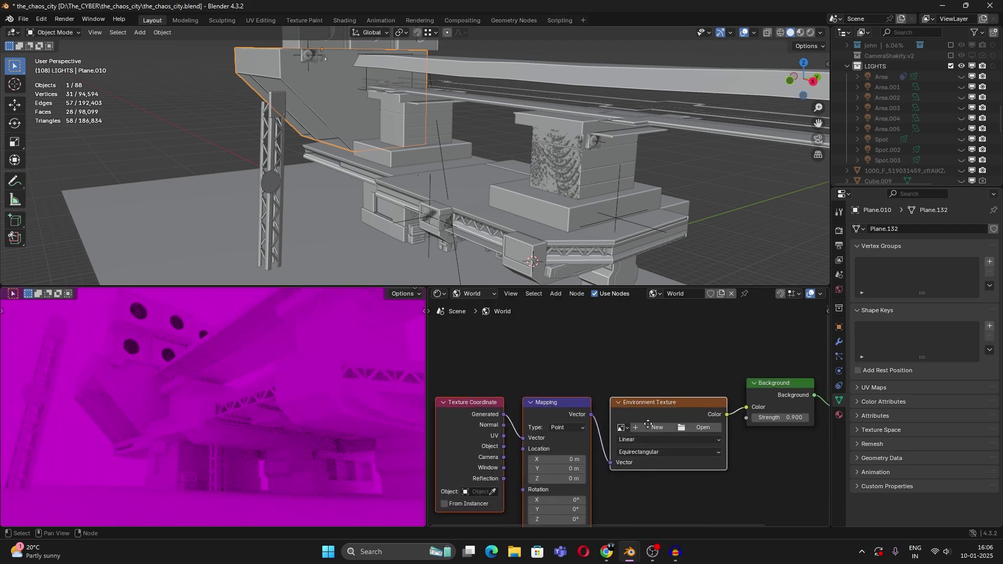
pyautogui.scroll(1, 647, 424)
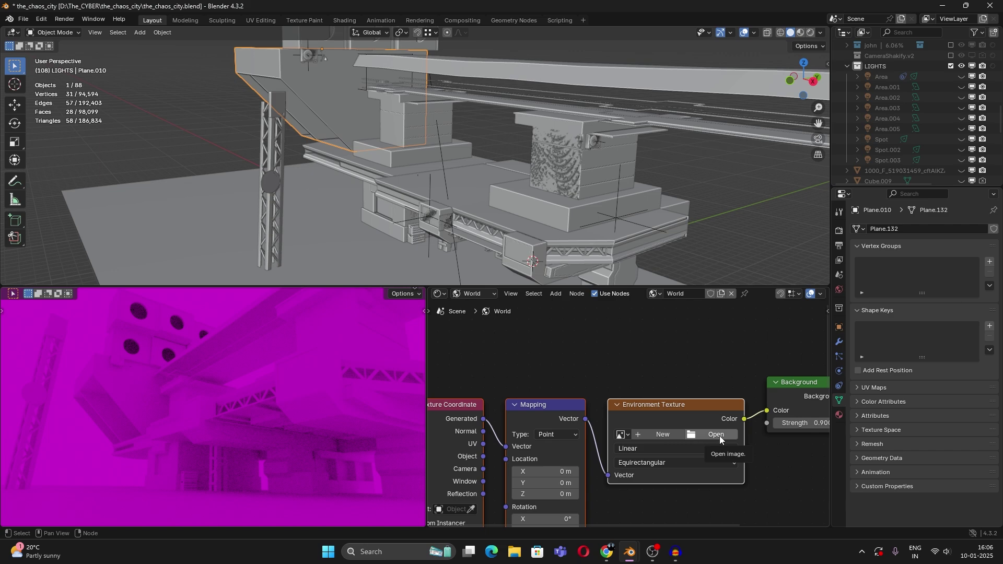
pyautogui.scroll(-1, 679, 425)
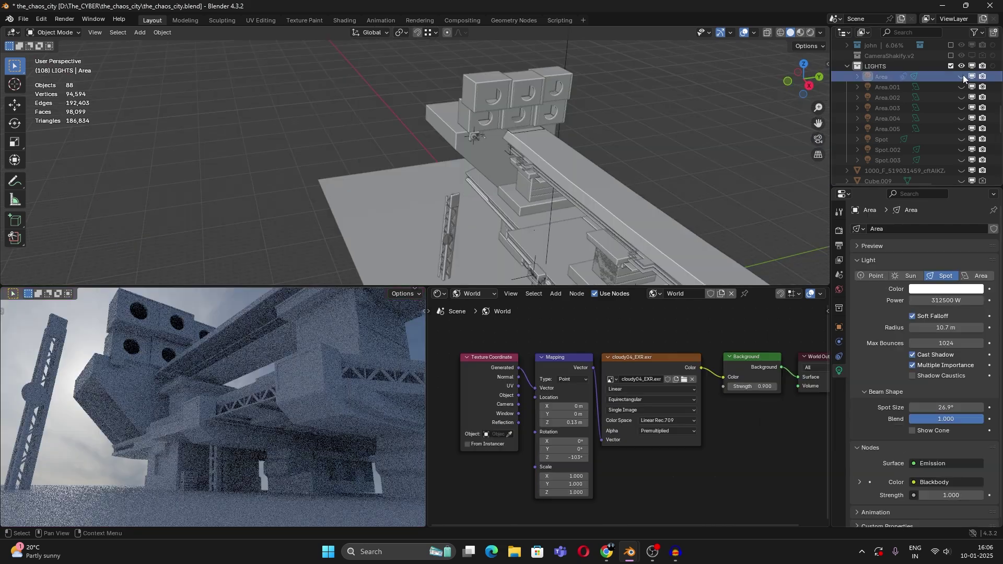
# Step: Unhide the Area spot light in the LIGHTS collection and inspect its power, radius and spot size settings
pyautogui.keyDown('shift'); pyautogui.moveTo(710, 223); pyautogui.dragTo(701, 195, button='middle'); pyautogui.keyUp('shift')
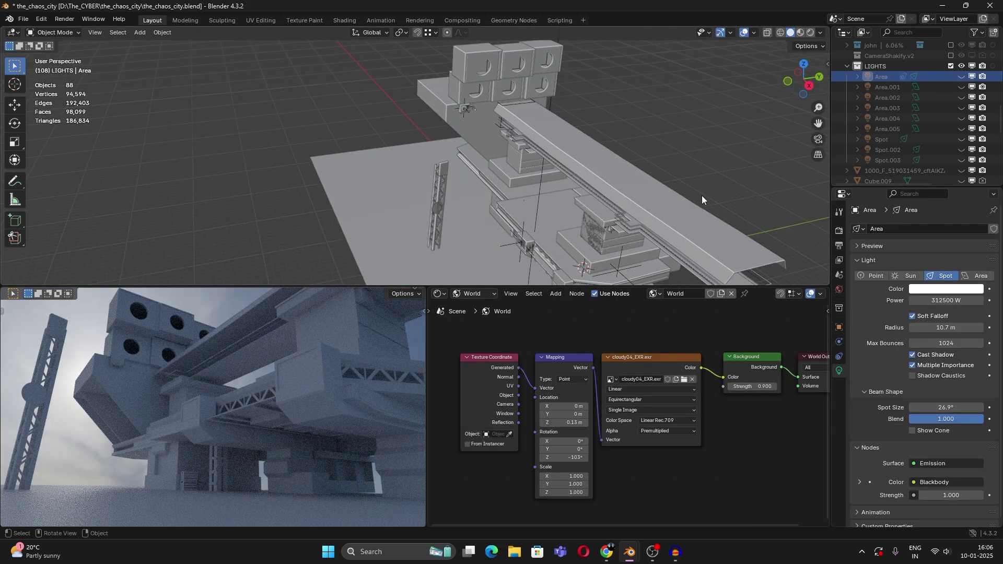
pyautogui.click(960, 77)
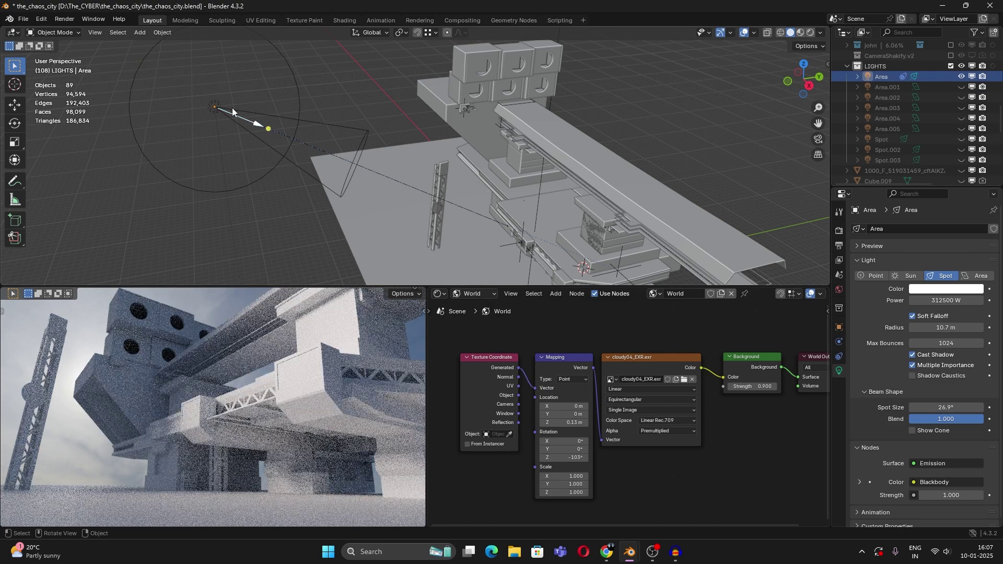
pyautogui.click(936, 300)
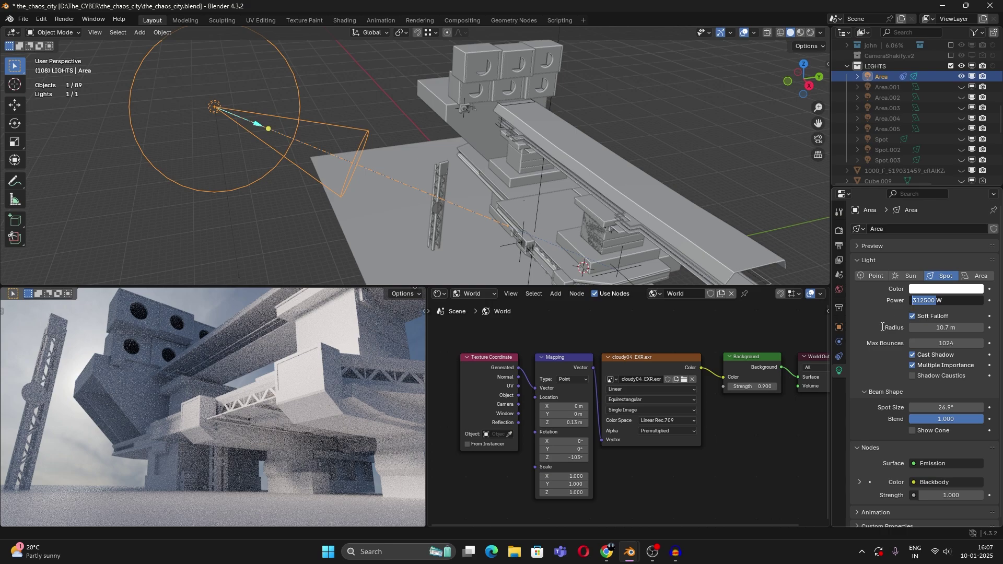
pyautogui.press('Return')
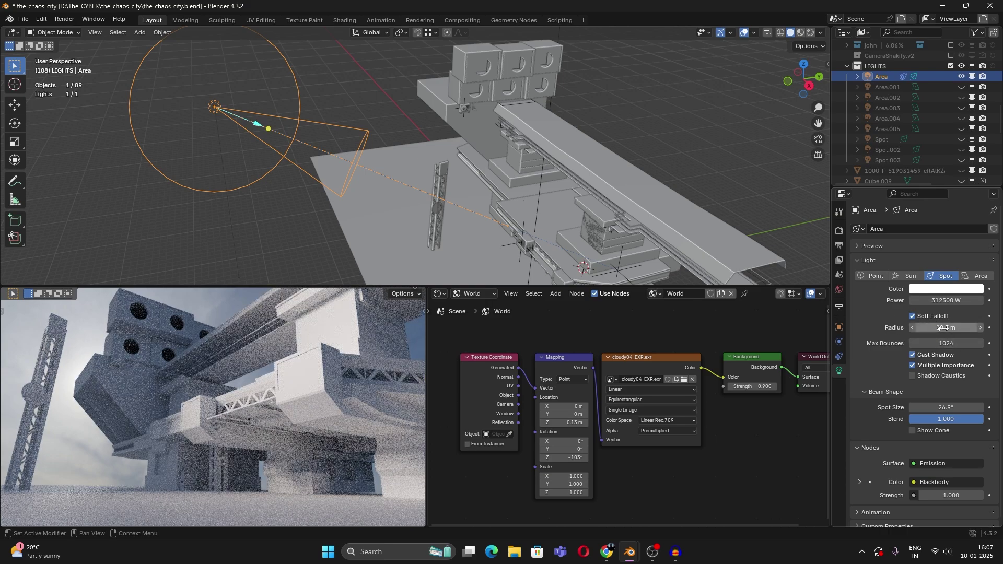
pyautogui.click(943, 328)
pyautogui.click(857, 318)
pyautogui.click(960, 410)
pyautogui.press('Escape')
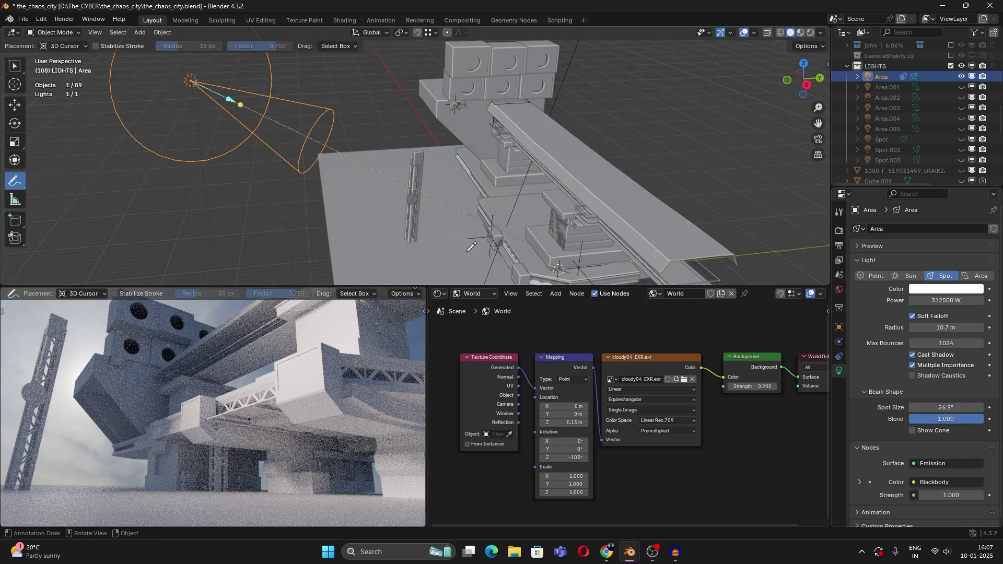
# Step: Annotate the platform area the Area spot light is aimed at with freehand loops
pyautogui.moveTo(493, 211); pyautogui.dragTo(496, 238)
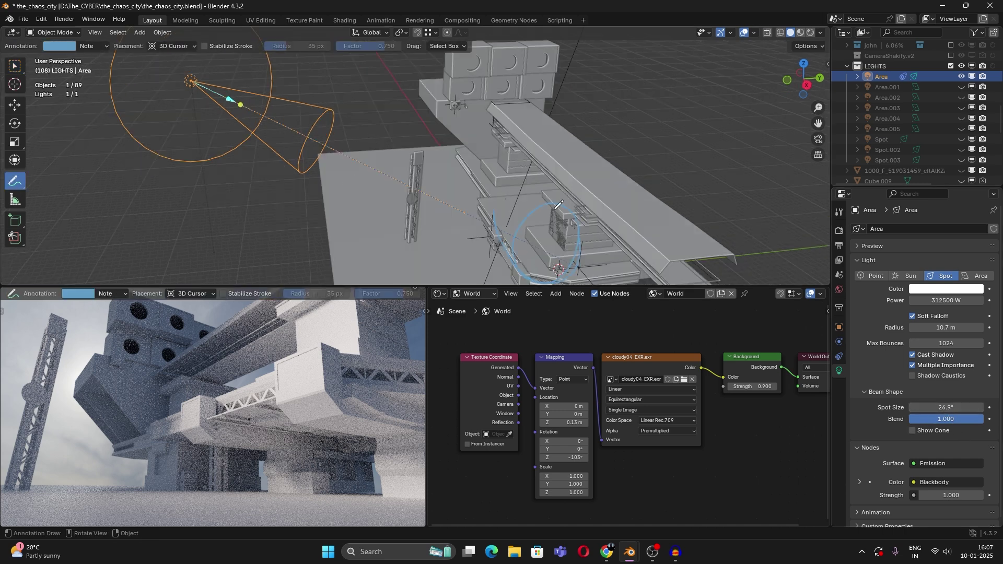
pyautogui.moveTo(558, 205); pyautogui.dragTo(186, 336, button='middle')
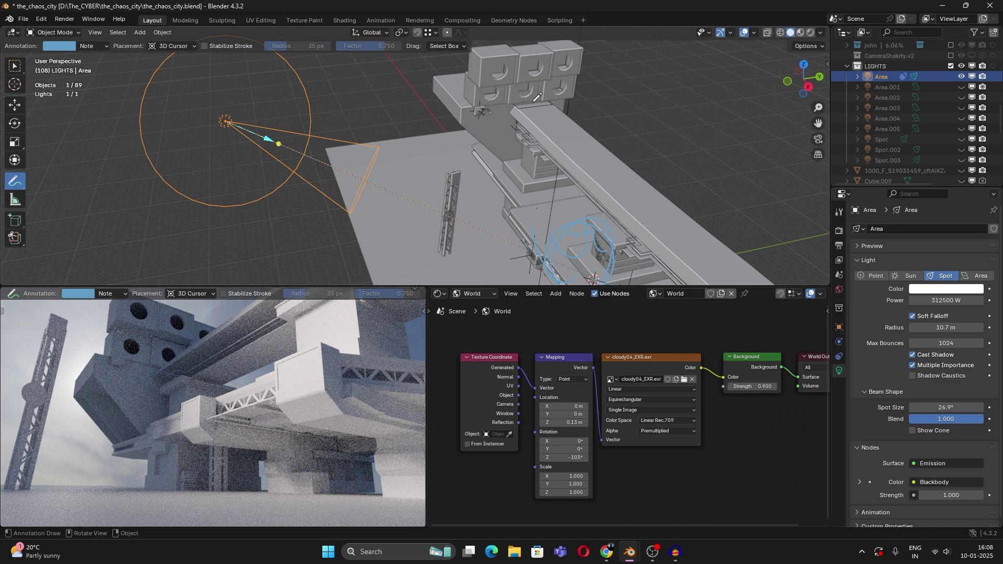
pyautogui.moveTo(537, 97); pyautogui.dragTo(564, 120, button='middle')
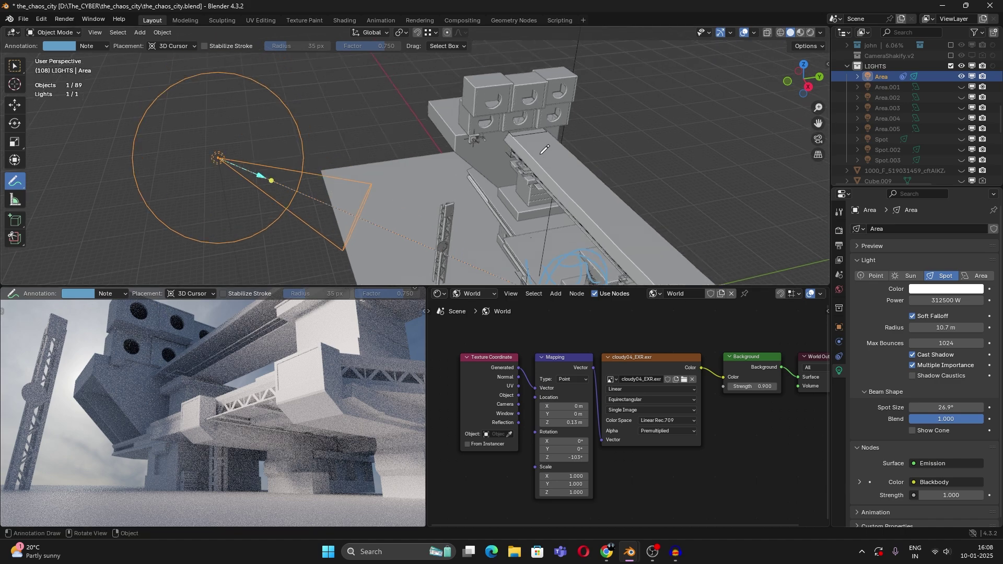
# Step: Unhide the Area.001 light, activate the Move tool and select the light to see where it points at the building
pyautogui.click(961, 88)
pyautogui.keyDown('shift'); pyautogui.moveTo(394, 161); pyautogui.dragTo(424, 325, button='middle'); pyautogui.keyUp('shift')
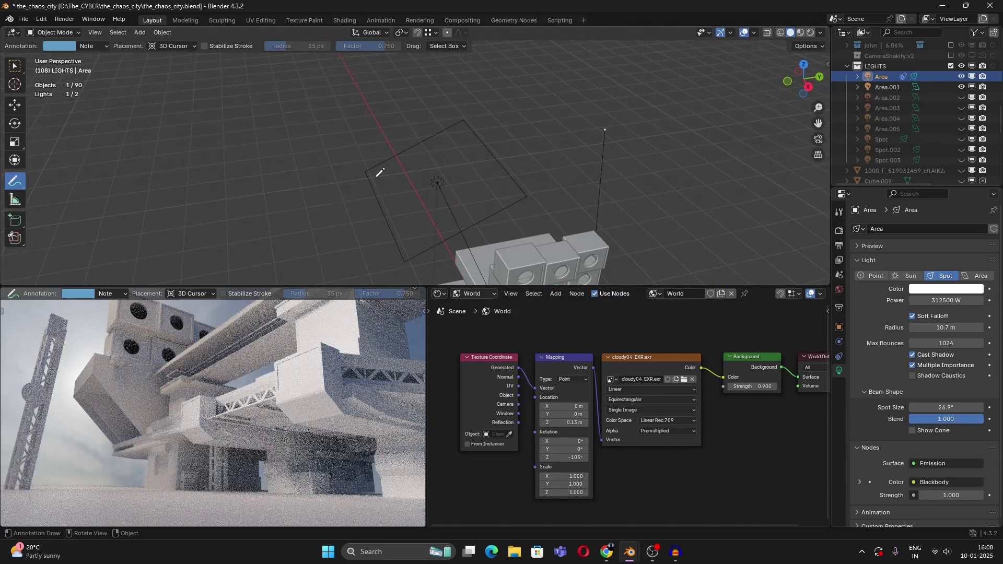
pyautogui.click(15, 105)
pyautogui.click(448, 218)
pyautogui.moveTo(448, 219)
pyautogui.mouseDown(button='middle')
pyautogui.moveTo(472, 161)
pyautogui.moveTo(480, 194)
pyautogui.moveTo(519, 198)
pyautogui.mouseUp(button='middle')
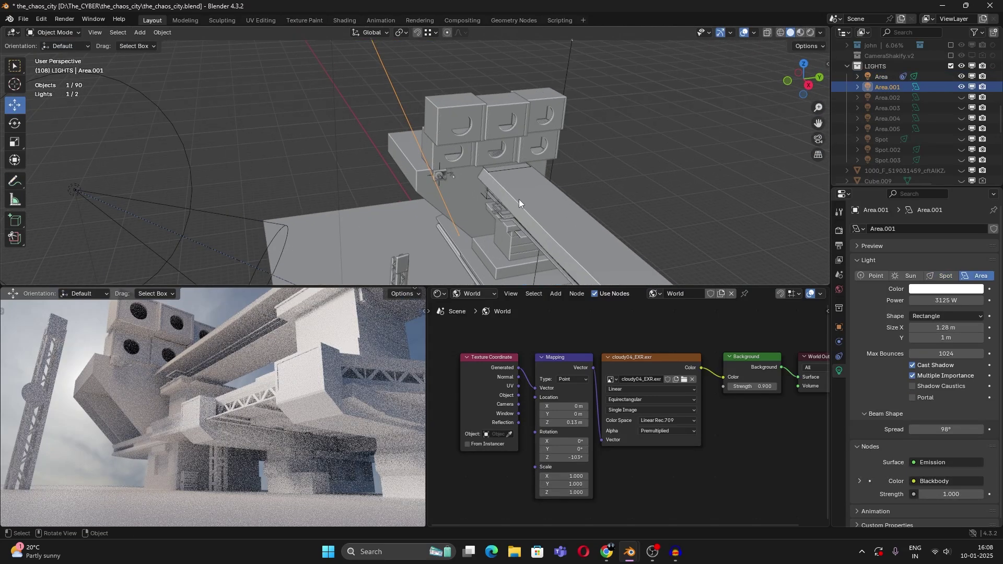
pyautogui.scroll(-3, 499, 177)
pyautogui.keyDown('shift'); pyautogui.moveTo(499, 177); pyautogui.dragTo(470, 199, button='middle'); pyautogui.keyUp('shift')
pyautogui.click(484, 159)
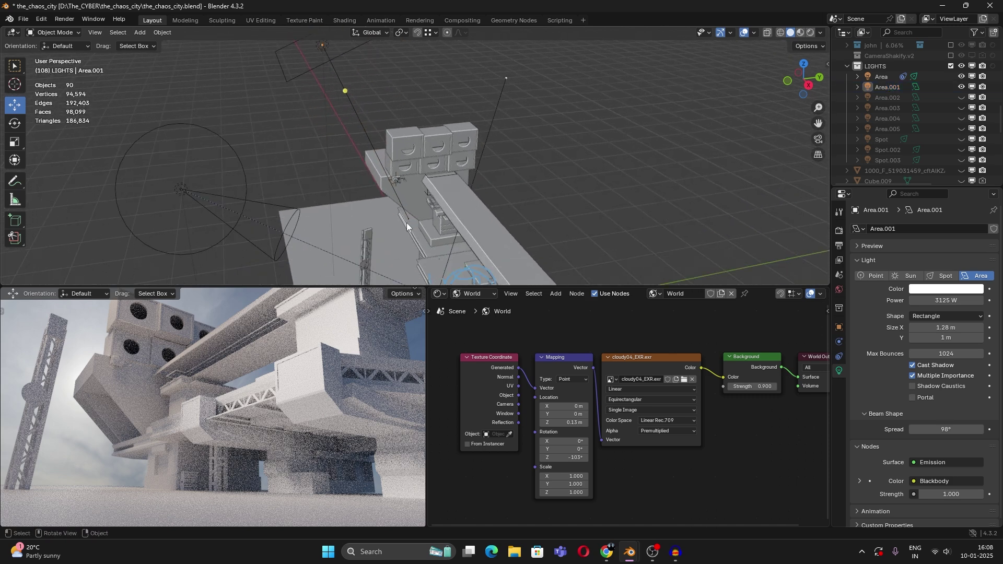
# Step: Look over the light types available for adding, and inspect the Area.001 light's settings
pyautogui.hotkey('shift', 'a')
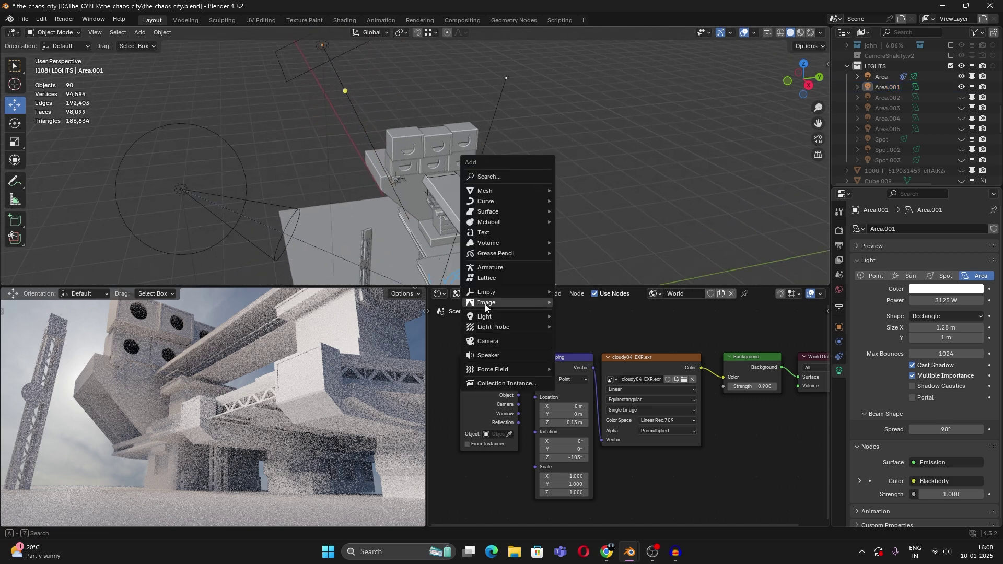
pyautogui.moveTo(486, 315)
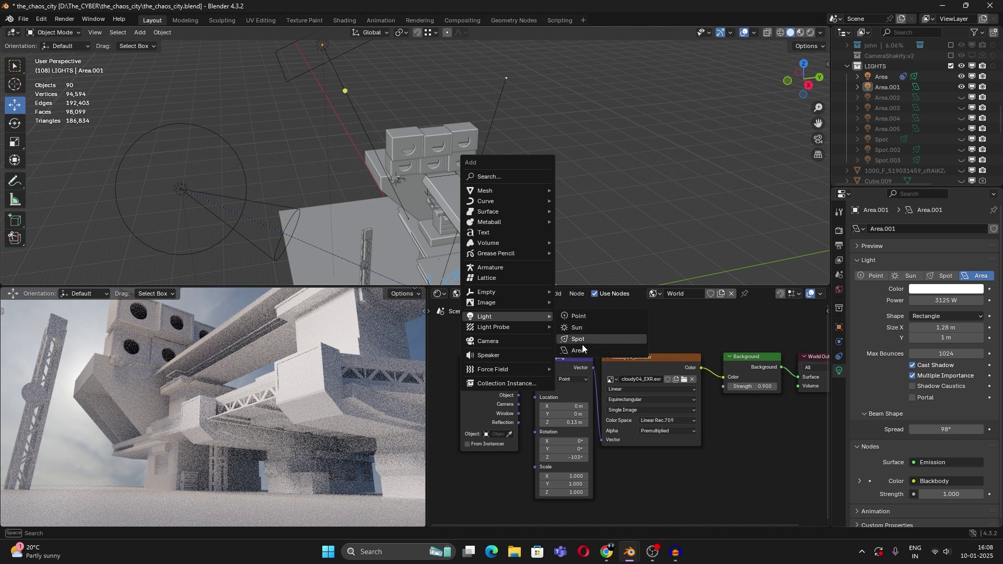
pyautogui.keyDown('shift'); pyautogui.moveTo(320, 129); pyautogui.dragTo(367, 204, button='middle'); pyautogui.keyUp('shift')
pyautogui.click(390, 146)
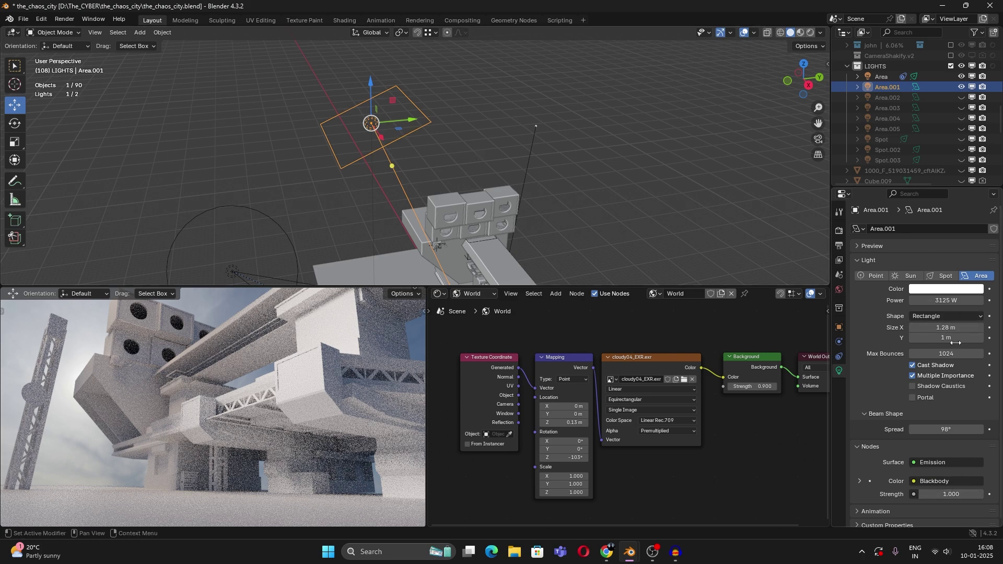
pyautogui.click(522, 259)
# Step: Unhide the Area.002 light and select it to show its settings
pyautogui.keyDown('shift'); pyautogui.moveTo(514, 258); pyautogui.dragTo(506, 172, button='middle'); pyautogui.keyUp('shift')
pyautogui.click(960, 97)
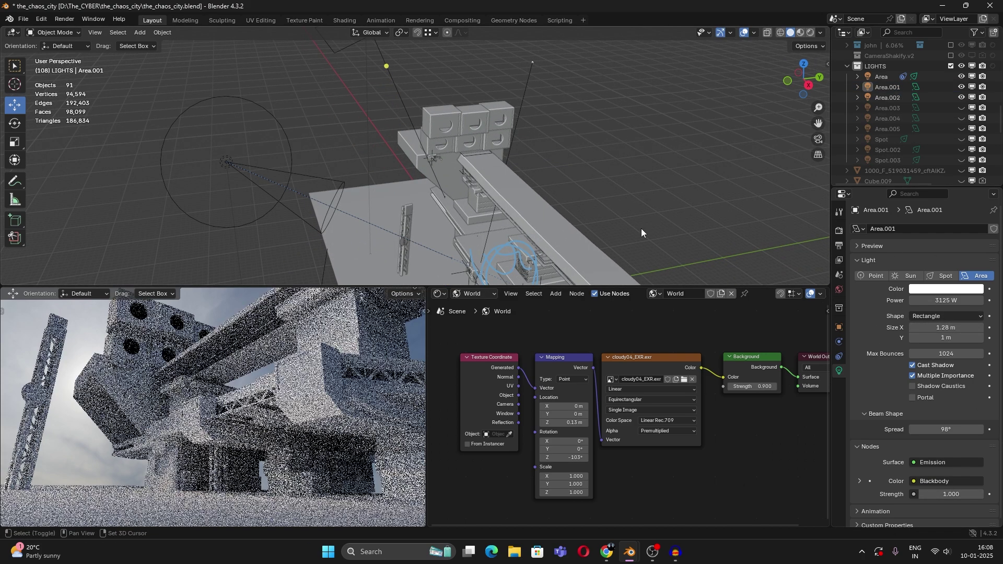
pyautogui.keyDown('shift'); pyautogui.moveTo(641, 233); pyautogui.dragTo(648, 163, button='middle'); pyautogui.keyUp('shift')
pyautogui.moveTo(647, 163); pyautogui.dragTo(633, 163, button='middle')
pyautogui.click(376, 118)
pyautogui.click(340, 121)
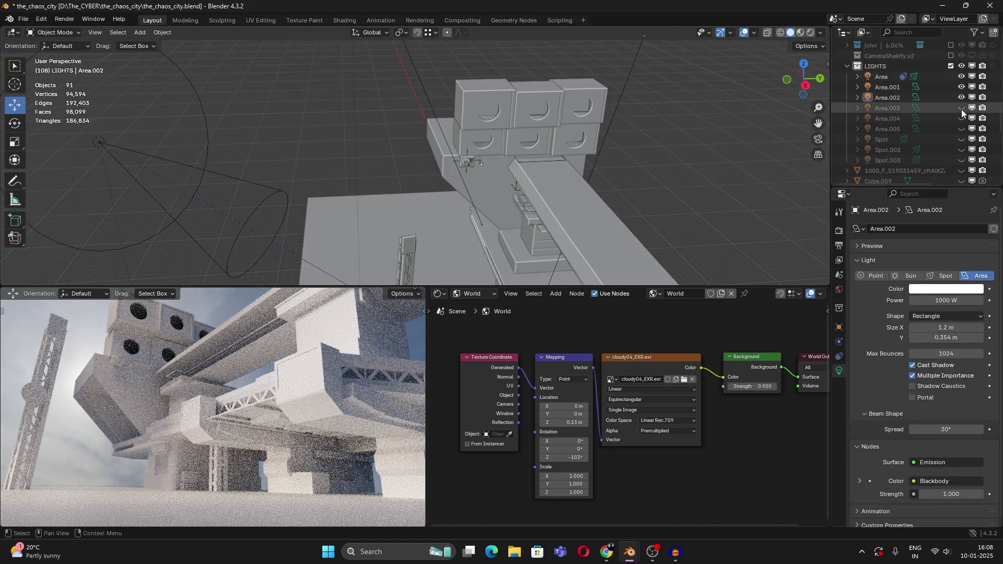
# Step: Unhide the Area.003 light and examine its placement beneath the slab on top of the pillar
pyautogui.click(961, 109)
pyautogui.scroll(5, 605, 225)
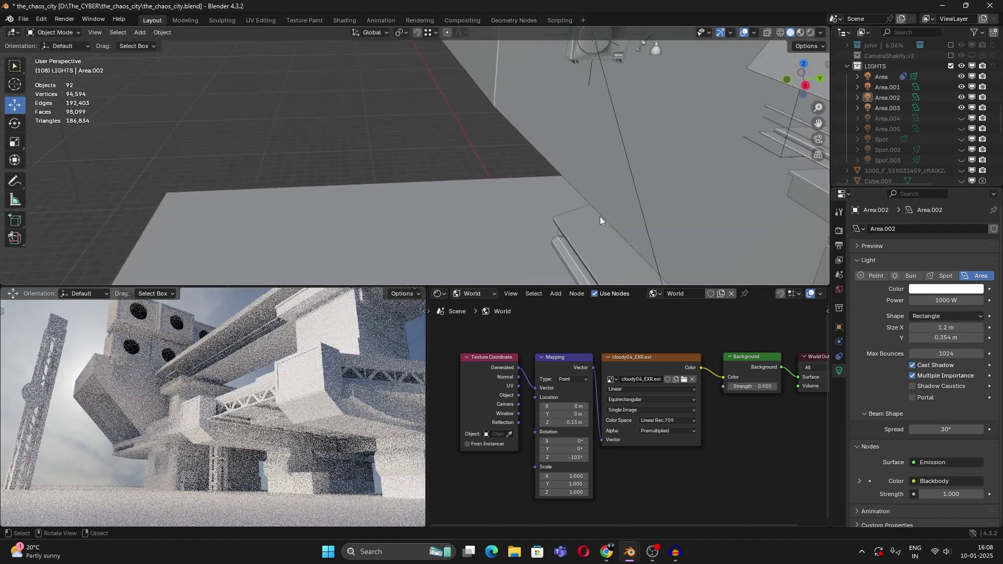
pyautogui.moveTo(600, 216); pyautogui.dragTo(561, 152, button='middle')
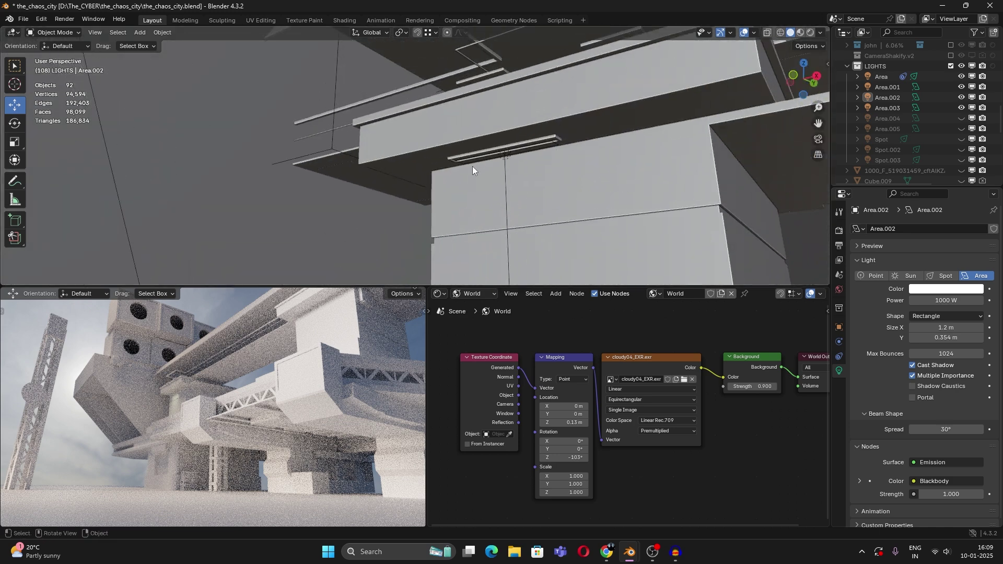
pyautogui.scroll(-4, 512, 199)
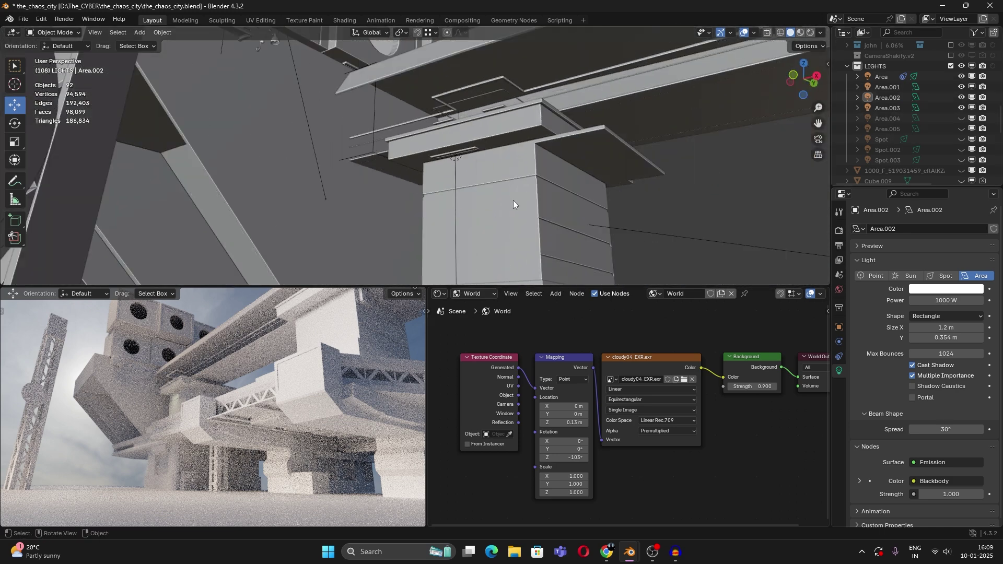
pyautogui.moveTo(513, 199); pyautogui.dragTo(408, 237, button='middle')
pyautogui.moveTo(438, 174); pyautogui.dragTo(328, 205, button='middle')
# Step: Compare the placement and settings of the Area, Area.001 and Area.002 lights around the building
pyautogui.click(275, 230)
pyautogui.moveTo(274, 230); pyautogui.dragTo(316, 221, button='middle')
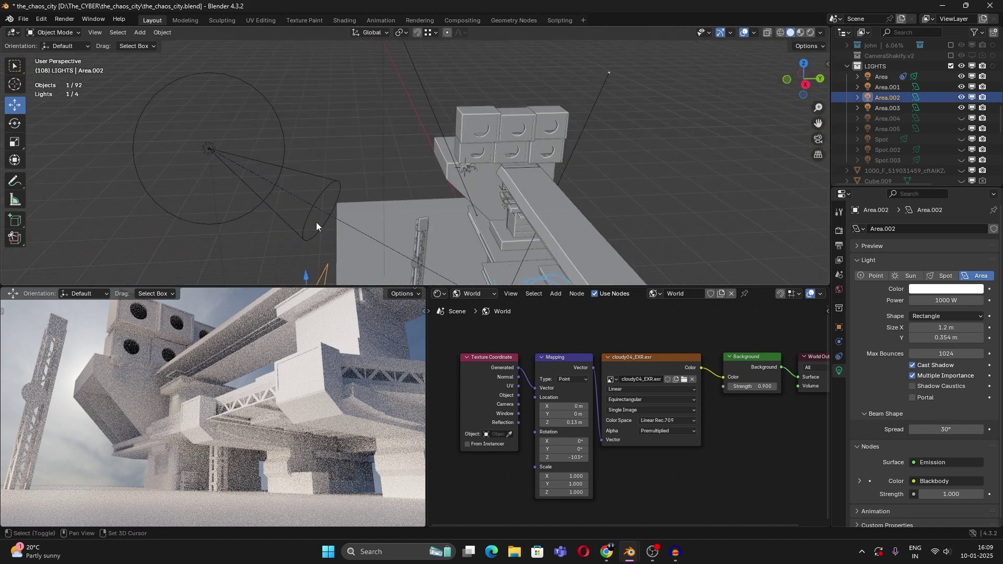
pyautogui.click(249, 151)
pyautogui.moveTo(249, 152); pyautogui.dragTo(401, 176, button='middle')
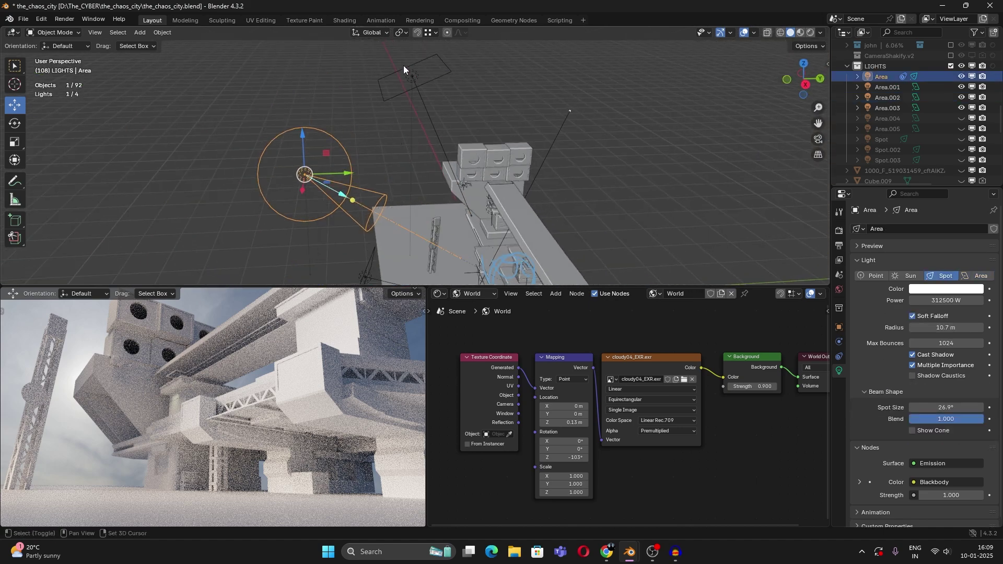
pyautogui.keyDown('shift'); pyautogui.click(403, 64); pyautogui.keyUp('shift')
pyautogui.keyDown('shift'); pyautogui.click(368, 265); pyautogui.keyUp('shift')
pyautogui.keyDown('shift'); pyautogui.moveTo(394, 242); pyautogui.dragTo(489, 237, button='middle'); pyautogui.keyUp('shift')
pyautogui.click(390, 102)
pyautogui.click(397, 89)
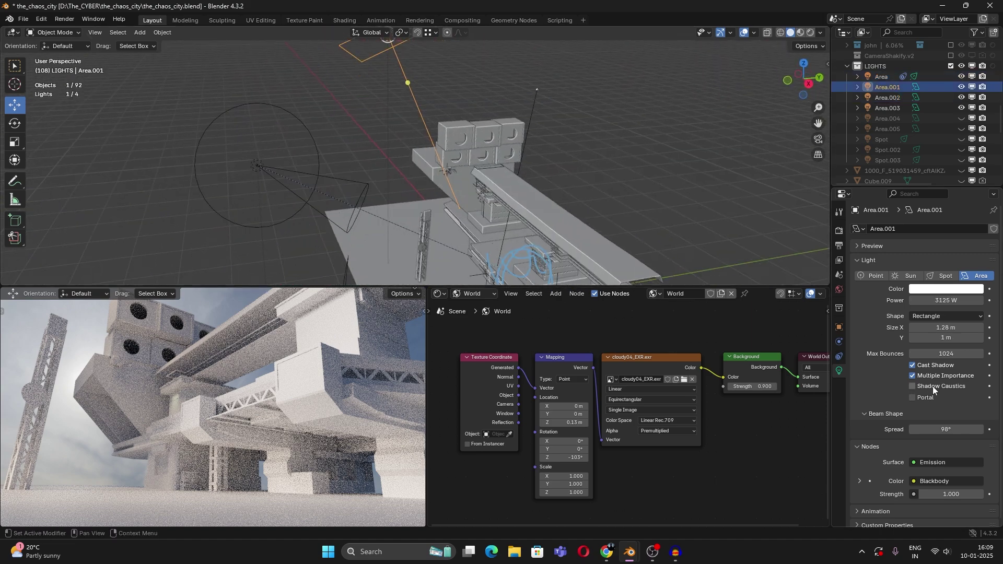
pyautogui.click(302, 206)
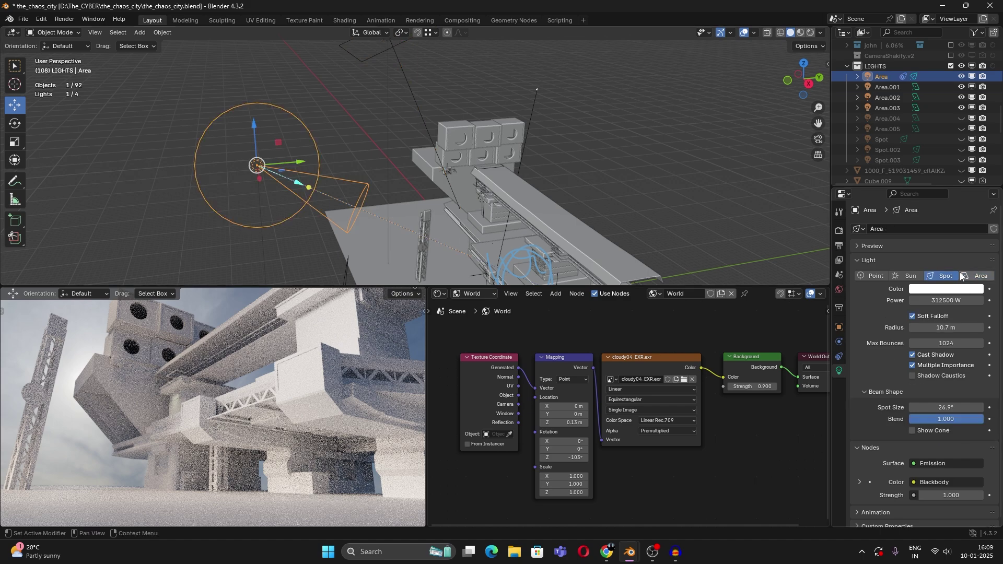
pyautogui.scroll(-2, 494, 251)
pyautogui.click(376, 239)
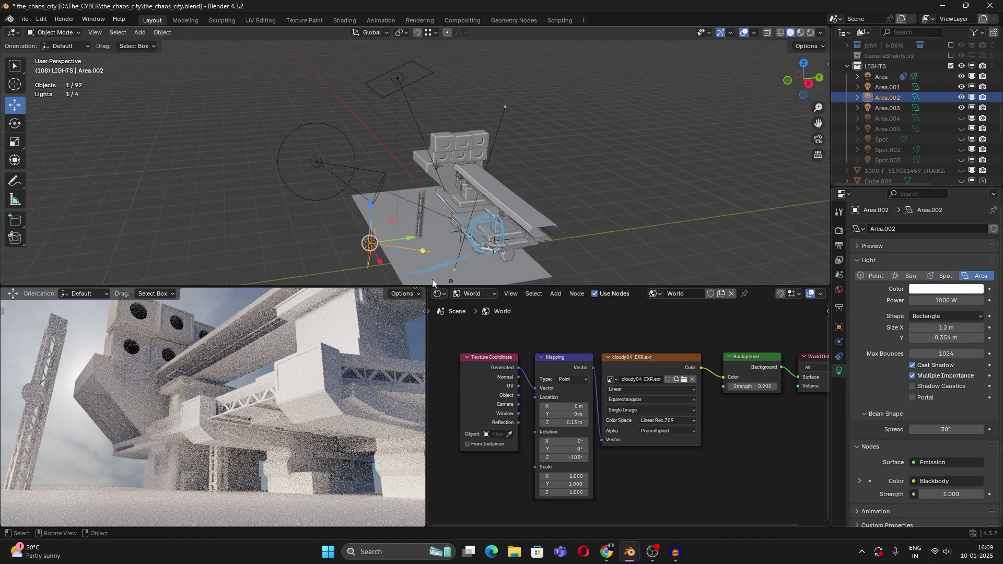
# Step: Unhide the Area.004 and Area.005 lights
pyautogui.scroll(3, 642, 137)
pyautogui.scroll(3, 643, 136)
pyautogui.click(643, 136)
pyautogui.click(960, 118)
pyautogui.click(961, 128)
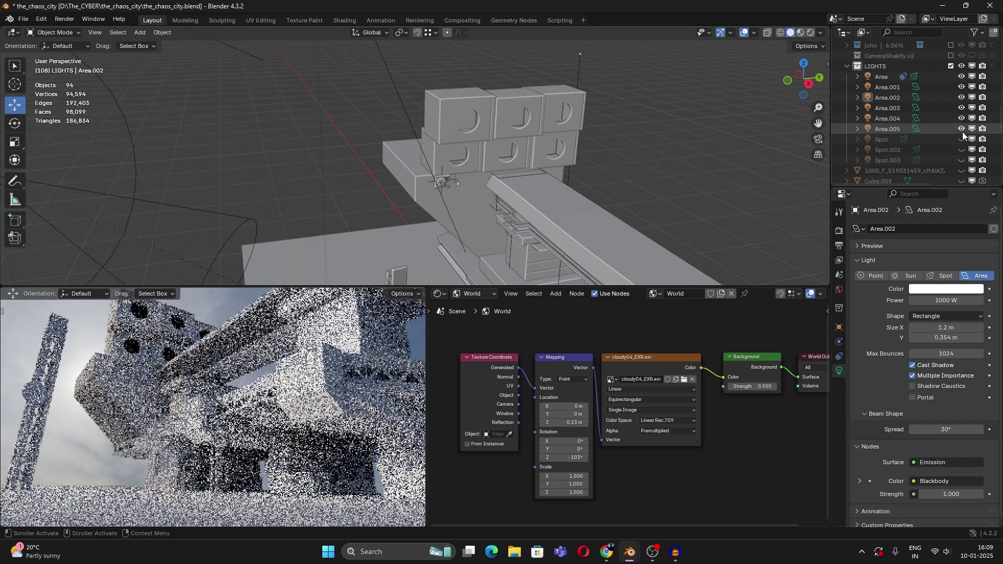
# Step: Unhide the Spot, Spot.002 and Spot.003 lights and select the Spot light by the wall lamp
pyautogui.click(961, 150)
pyautogui.keyDown('shift'); pyautogui.moveTo(545, 209); pyautogui.dragTo(546, 176, button='middle'); pyautogui.keyUp('shift')
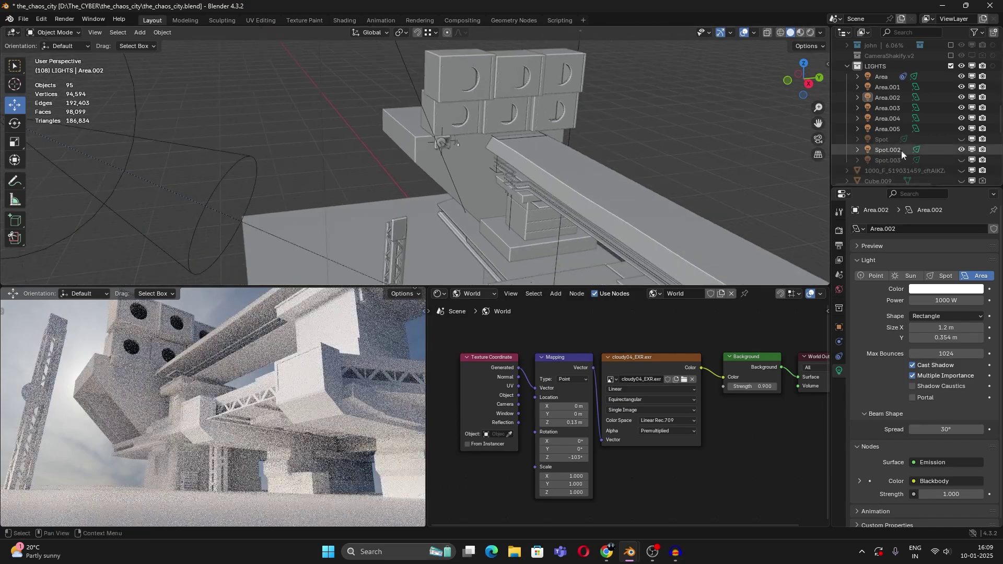
pyautogui.click(960, 139)
pyautogui.click(960, 160)
pyautogui.scroll(2, 497, 124)
pyautogui.moveTo(497, 124); pyautogui.dragTo(525, 133, button='middle')
pyautogui.scroll(3, 525, 132)
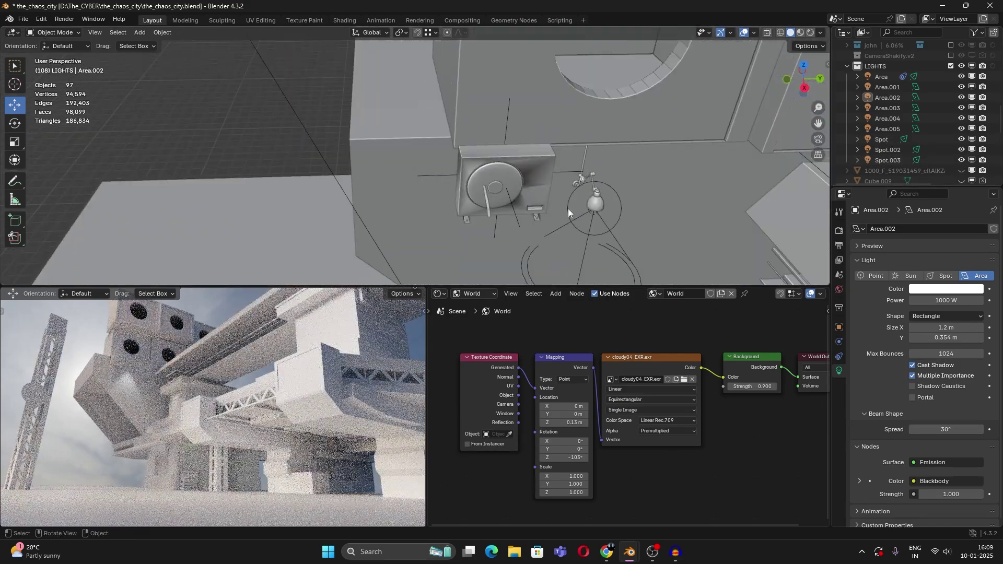
pyautogui.scroll(-5, 602, 232)
pyautogui.click(472, 180)
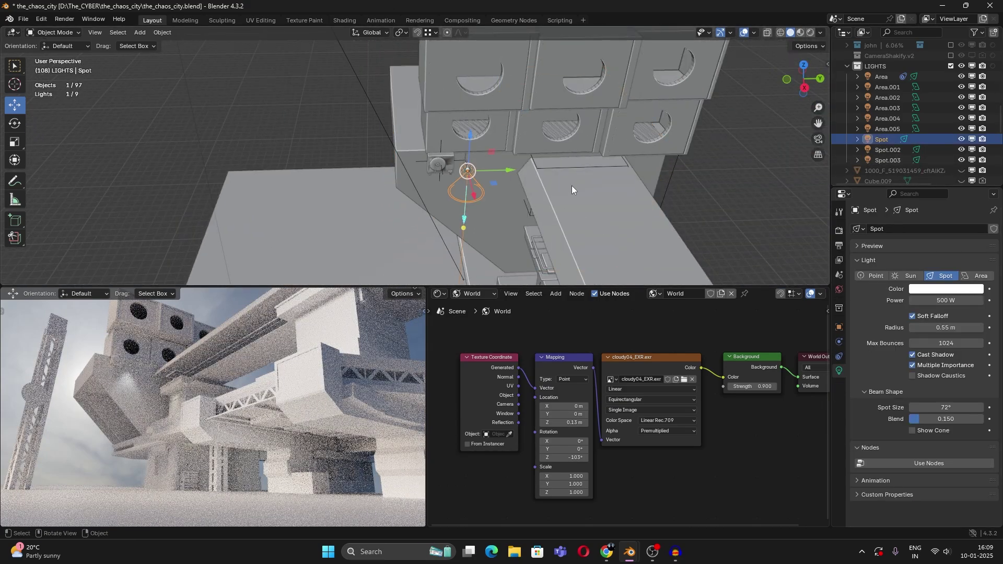
# Step: Enable the CAR_MAIN collection so the car is included at the ground-level spot lights
pyautogui.keyDown('shift'); pyautogui.moveTo(418, 277); pyautogui.dragTo(528, 226, button='middle'); pyautogui.keyUp('shift')
pyautogui.scroll(-4, 446, 208)
pyautogui.scroll(4, 448, 209)
pyautogui.keyDown('shift'); pyautogui.moveTo(448, 209); pyautogui.dragTo(542, 178, button='middle'); pyautogui.keyUp('shift')
pyautogui.scroll(-6, 916, 139)
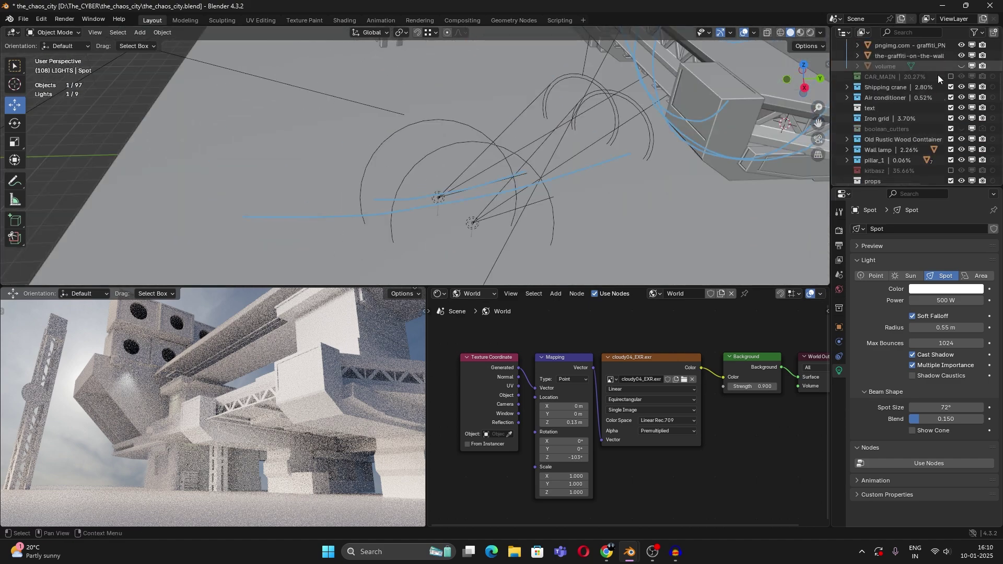
pyautogui.click(951, 76)
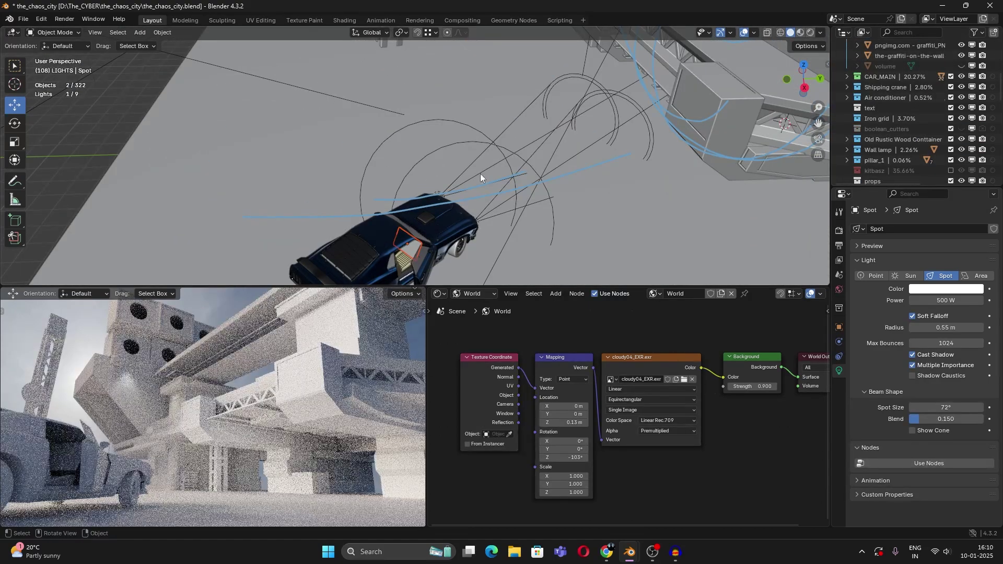
# Step: Select the Spot.002 headlight at the front of the car
pyautogui.scroll(6, 375, 234)
pyautogui.scroll(-8, 392, 193)
pyautogui.scroll(5, 397, 167)
pyautogui.click(478, 223)
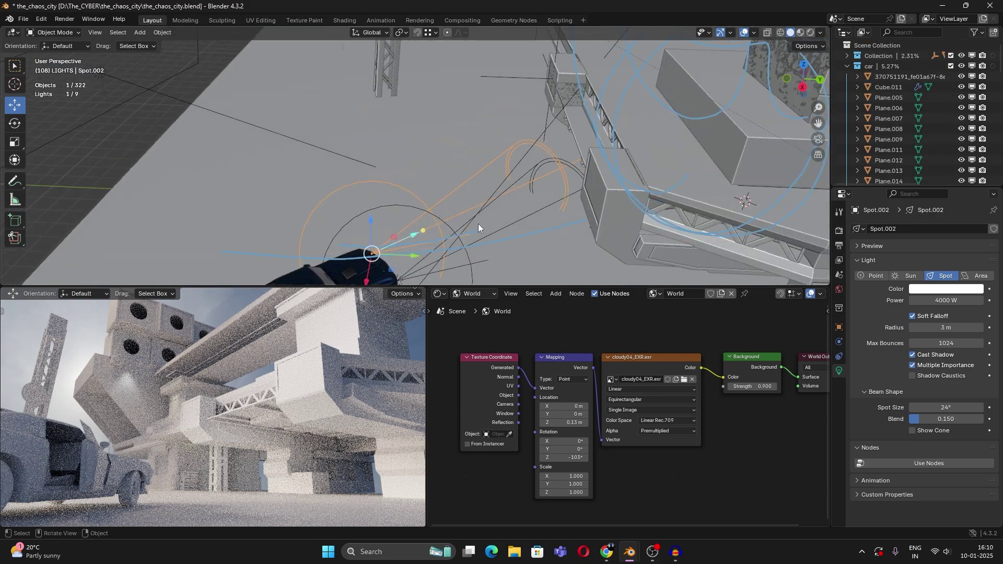
pyautogui.scroll(-4, 366, 256)
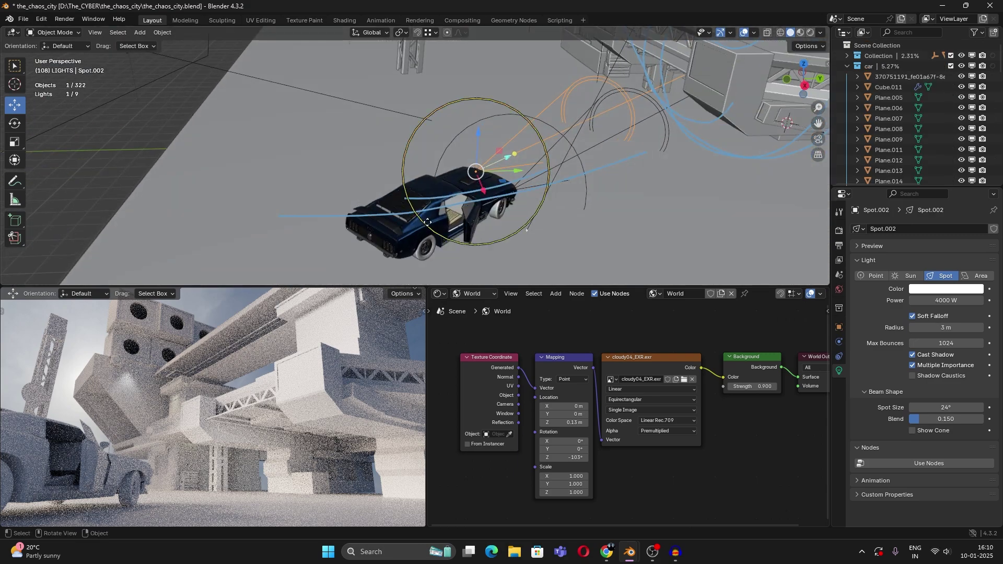
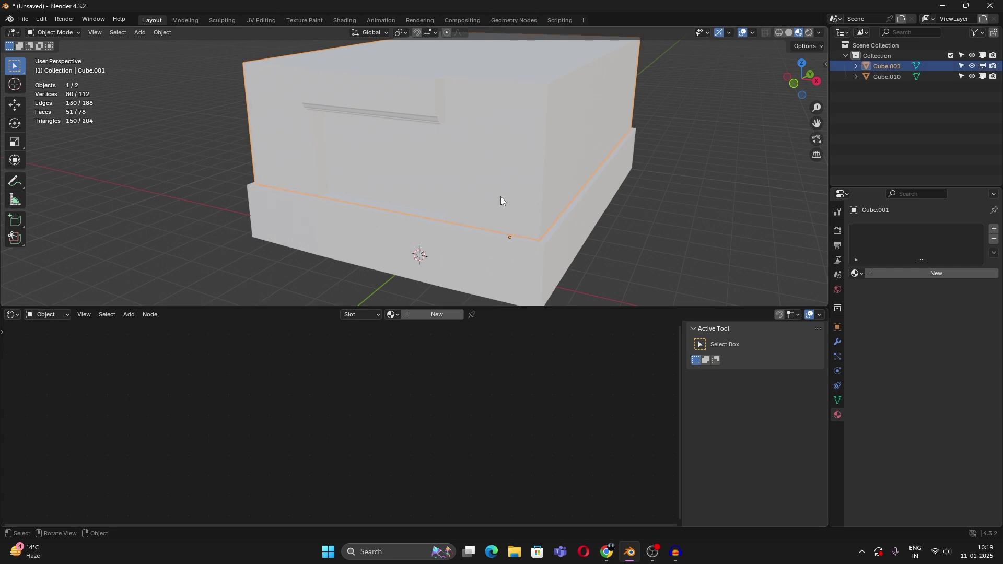
# Step: Create a new material on the upper block, Cube.001
pyautogui.click(421, 312)
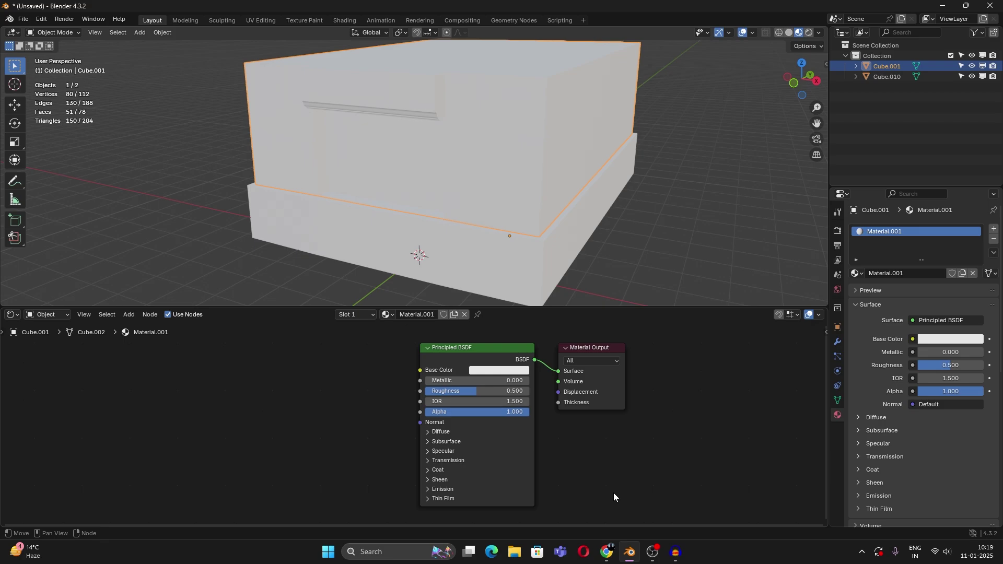
# Step: Switch to Chrome and search the ambientCG texture library for "plaster"
pyautogui.click(606, 552)
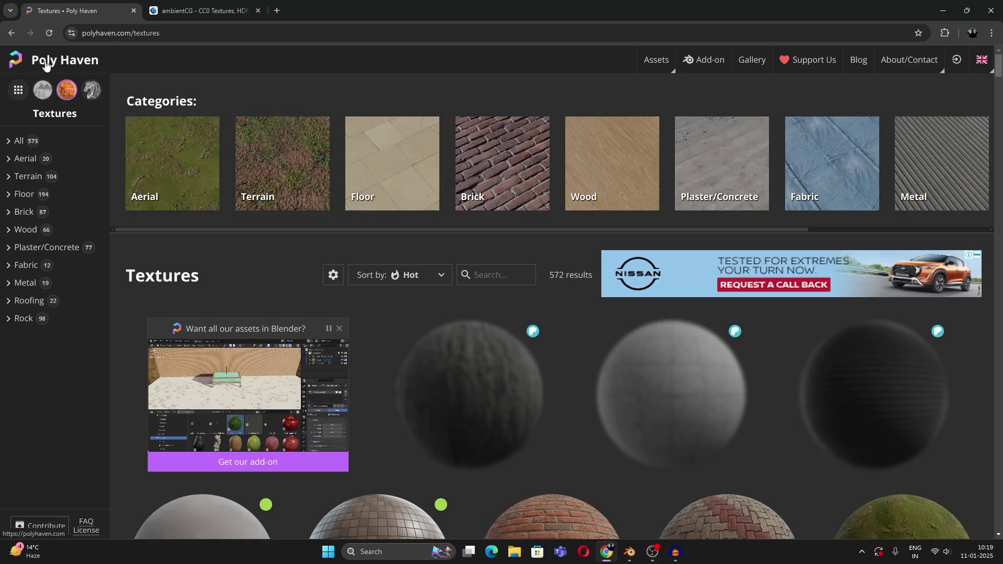
pyautogui.click(199, 9)
pyautogui.scroll(-2, 366, 281)
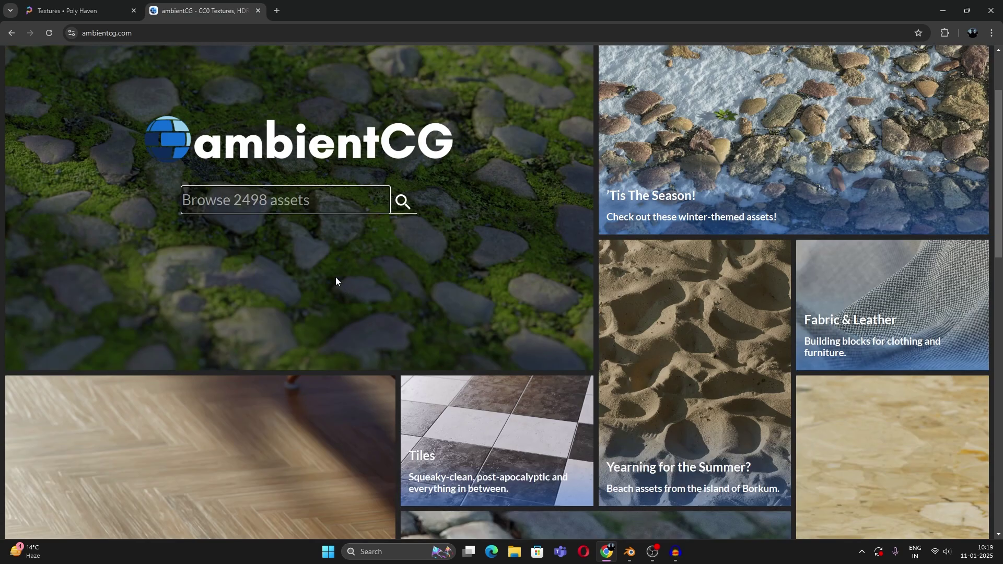
pyautogui.hotkey('alt', 'Tab')
pyautogui.moveTo(454, 218); pyautogui.dragTo(545, 219, button='middle')
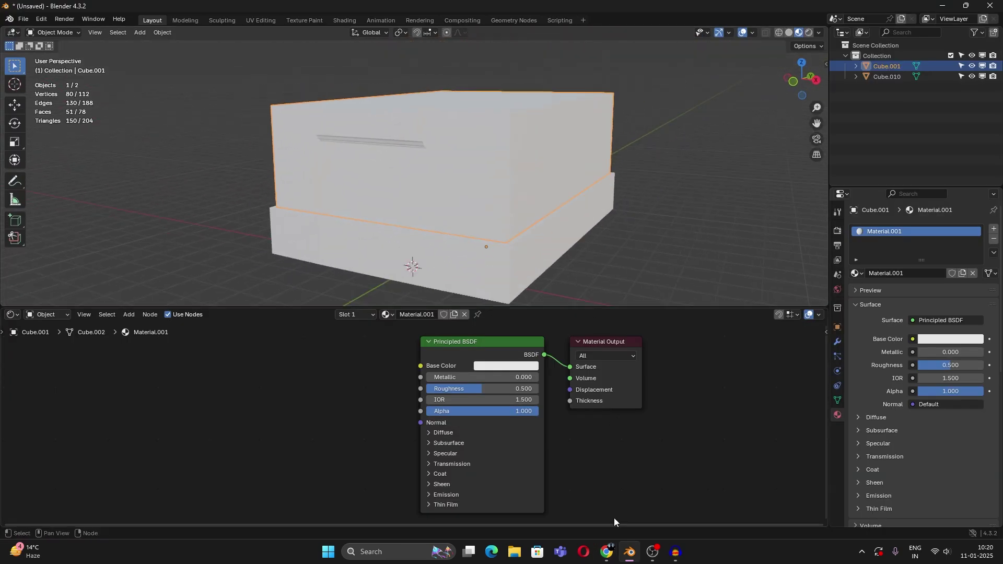
pyautogui.click(606, 551)
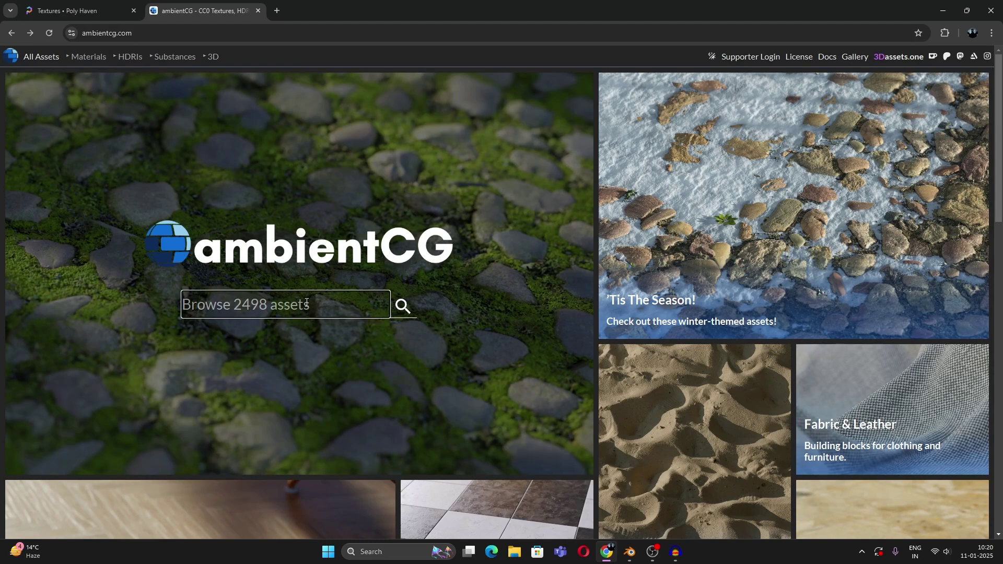
pyautogui.write('plaster')
pyautogui.press('Return')
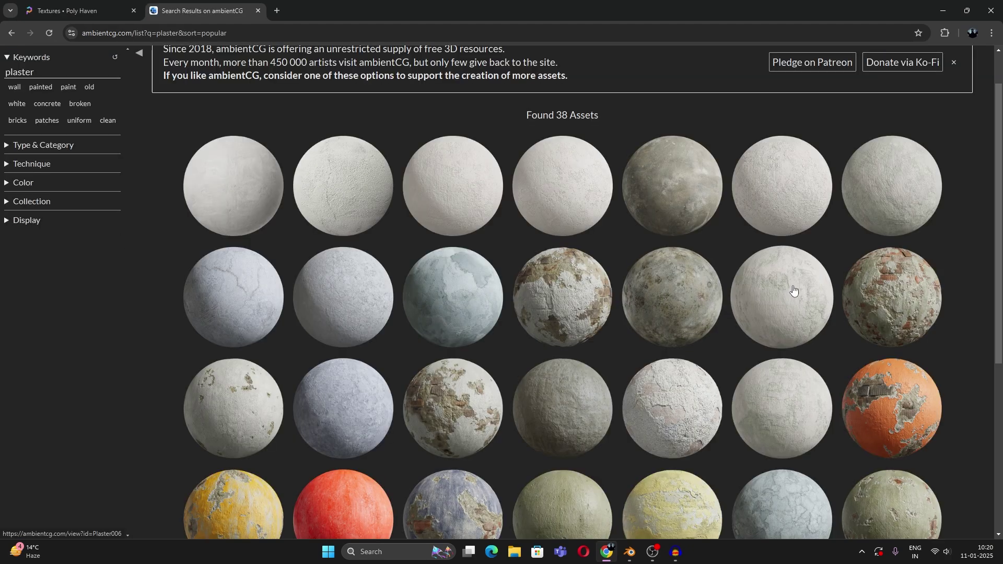
# Step: Download the Plaster 006 and Painted Plaster 015 textures as 4K-JPG zip files, opening each asset in its own new tab
pyautogui.rightClick(823, 296)
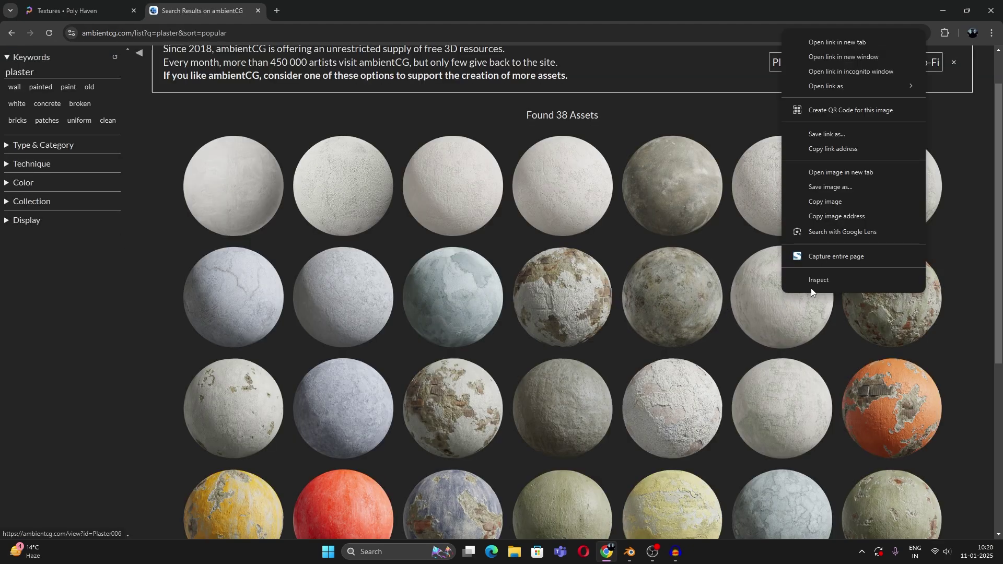
pyautogui.click(840, 43)
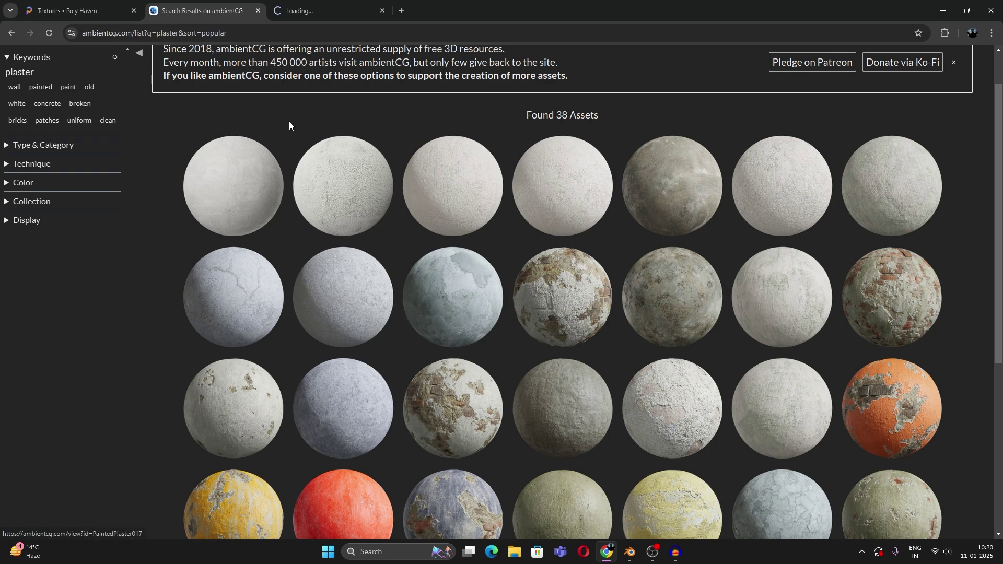
pyautogui.rightClick(246, 400)
pyautogui.click(314, 155)
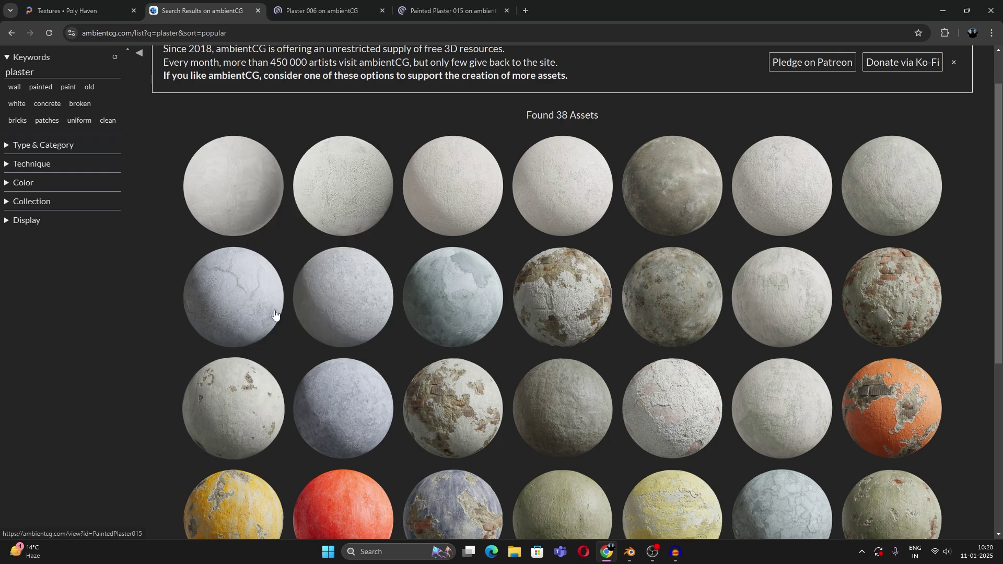
pyautogui.click(323, 11)
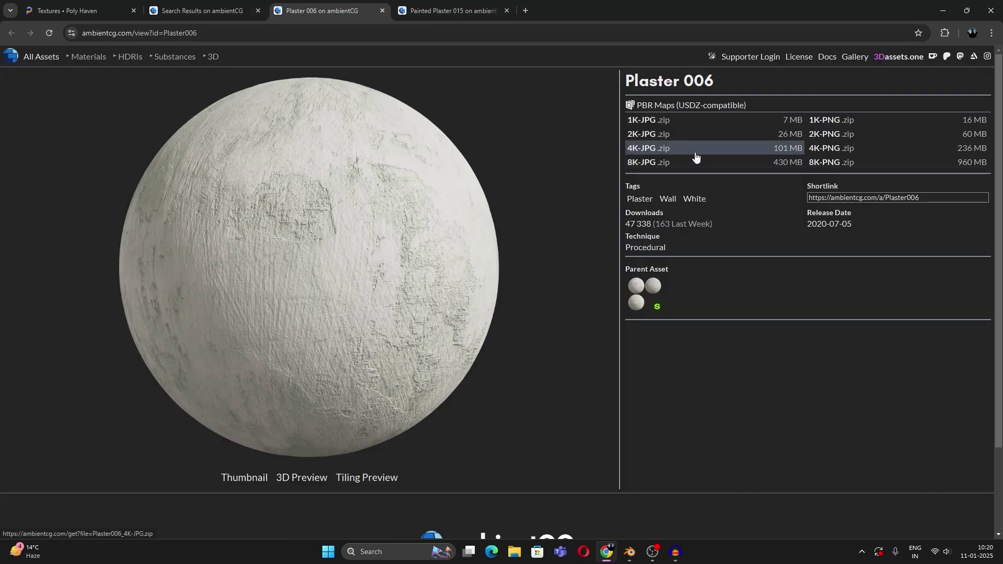
pyautogui.click(696, 156)
pyautogui.click(444, 11)
pyautogui.click(677, 151)
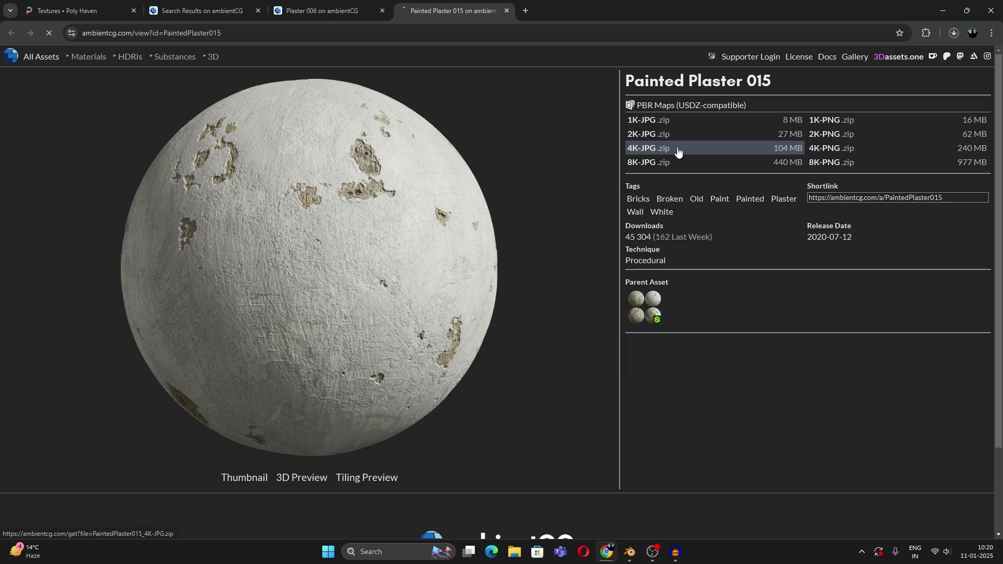
# Step: Extract both plaster archives in the TUT folder into separate folders and view the texture maps in PaintedPlaster015_4K-JPG
pyautogui.moveTo(158, 138); pyautogui.dragTo(192, 95)
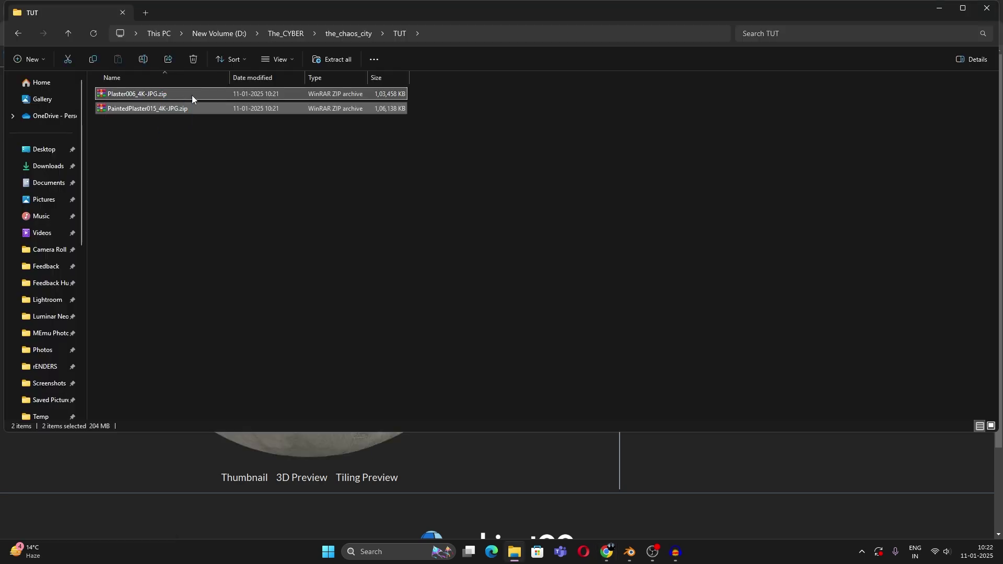
pyautogui.rightClick(192, 95)
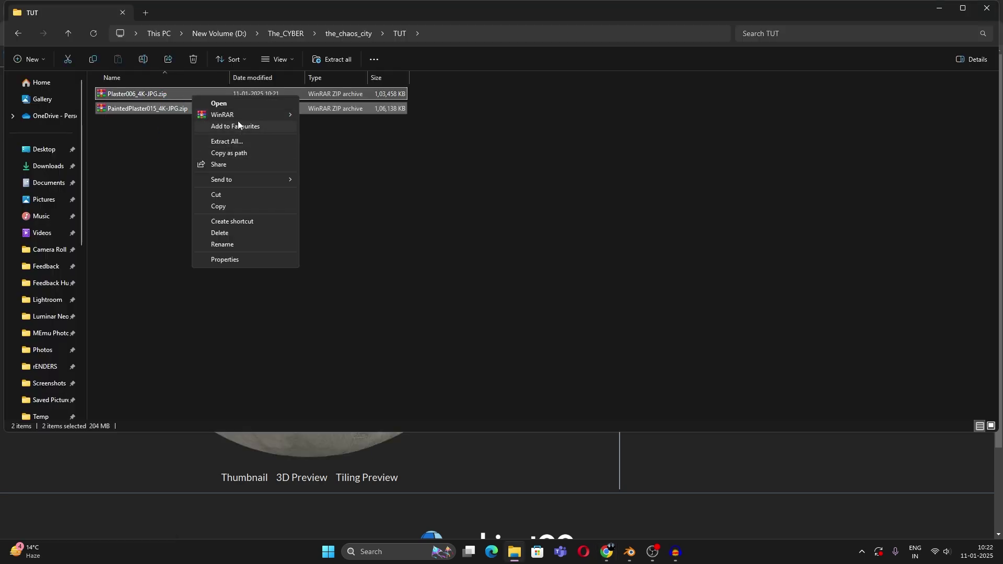
pyautogui.moveTo(235, 114)
pyautogui.click(407, 173)
pyautogui.doubleClick(174, 94)
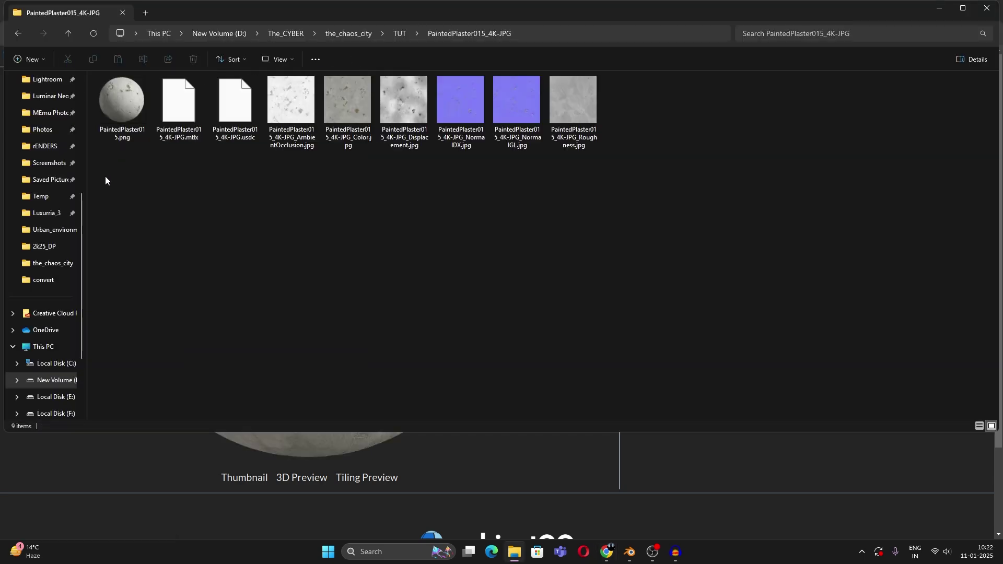
pyautogui.moveTo(105, 177)
pyautogui.mouseDown()
pyautogui.moveTo(696, 115)
pyautogui.moveTo(636, 168)
pyautogui.moveTo(615, 152)
pyautogui.moveTo(622, 189)
pyautogui.mouseUp()
# Step: Switch to Blender, enable the Node Wrangler add-on and save the preferences
pyautogui.click(629, 552)
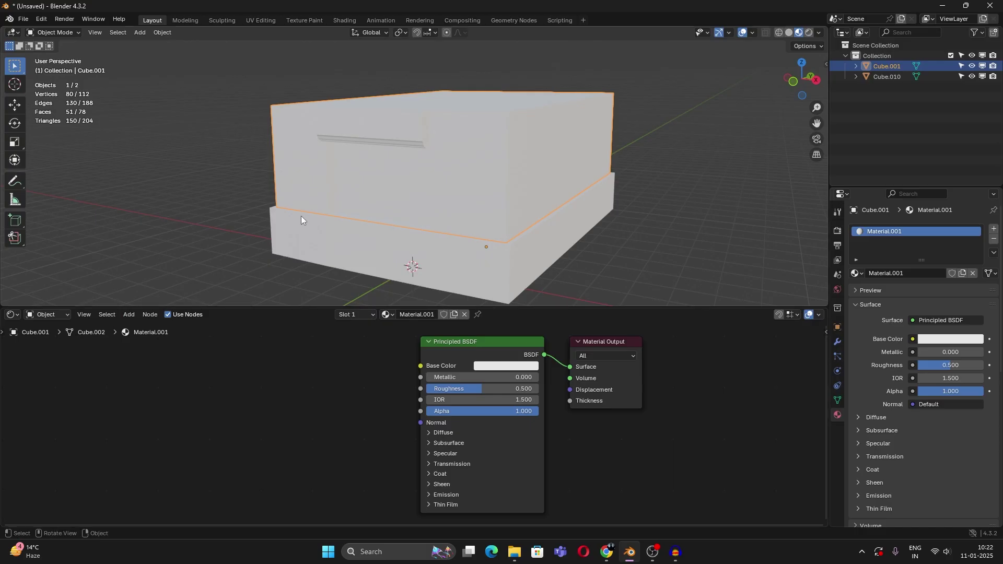
pyautogui.click(37, 7)
pyautogui.click(65, 150)
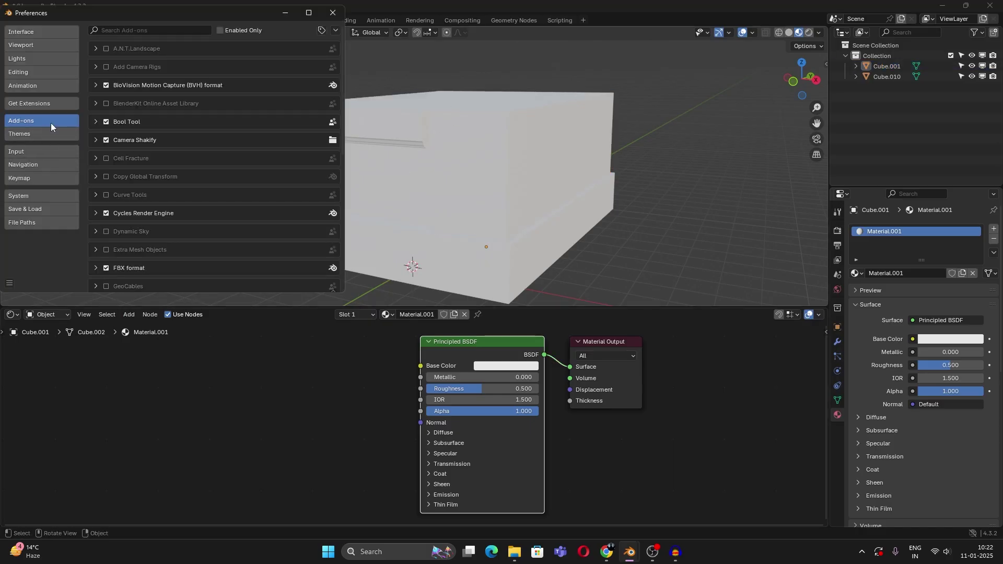
pyautogui.click(140, 30)
pyautogui.write('NODE')
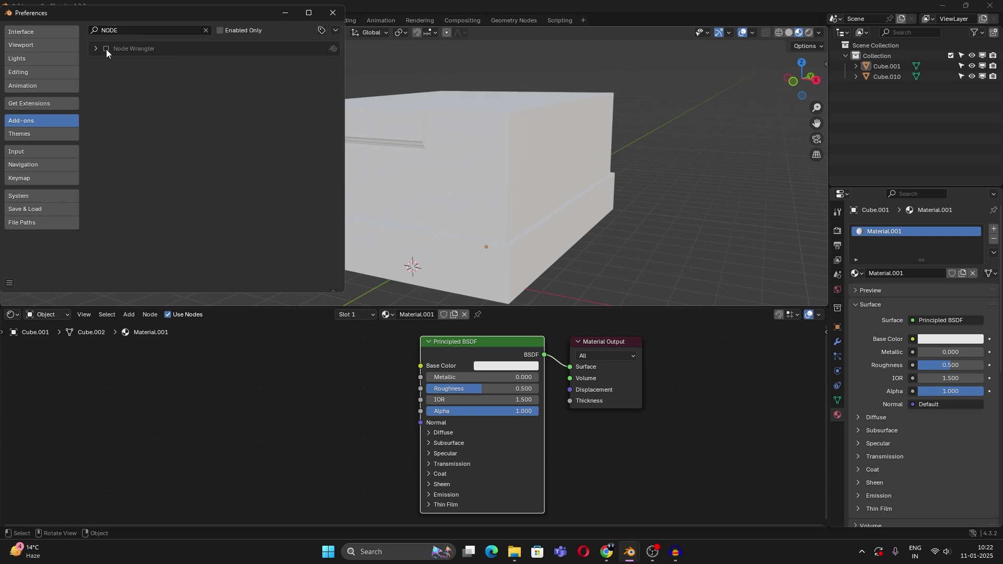
pyautogui.click(12, 283)
pyautogui.click(33, 251)
pyautogui.click(332, 13)
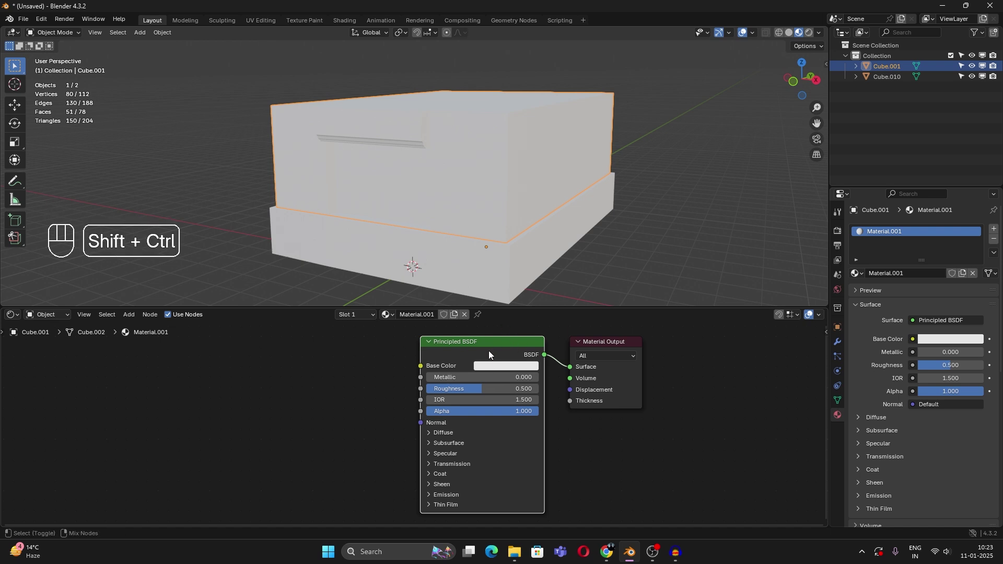
# Step: Run Principled Texture Setup on the Principled BSDF node with all files from the Plaster006_4K-JPG folder
pyautogui.hotkey('shift', 'ctrl', 't')
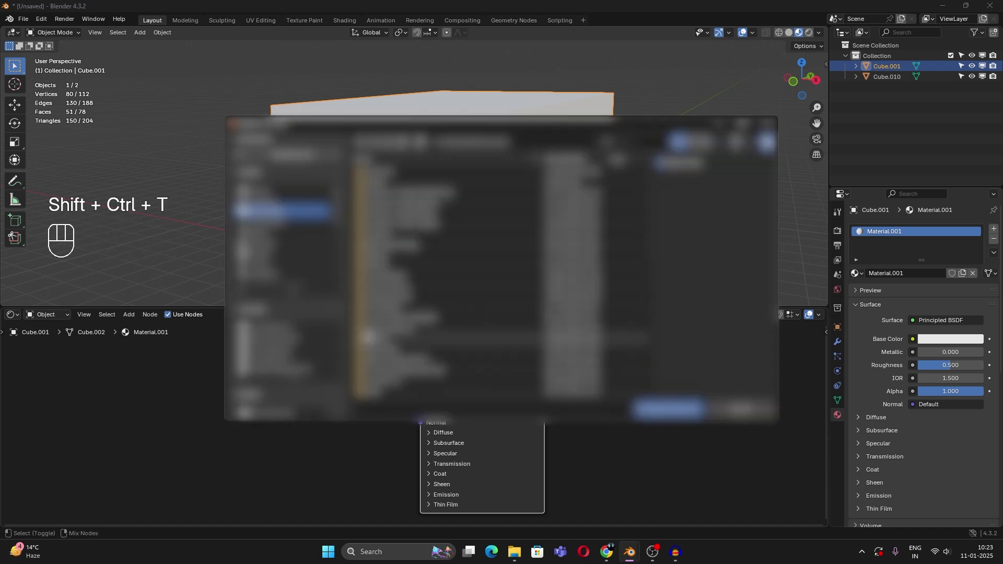
pyautogui.scroll(-5, 302, 344)
pyautogui.click(298, 308)
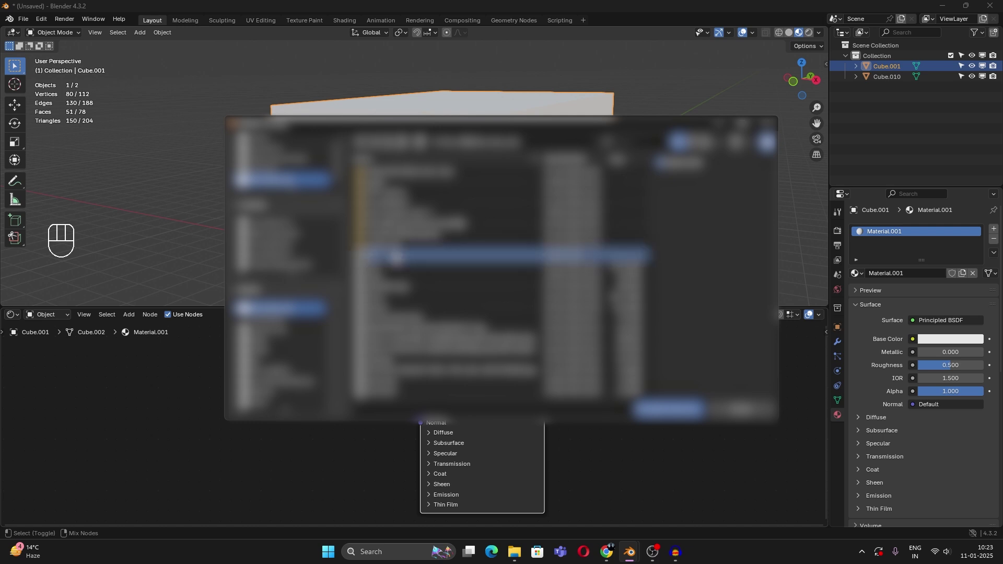
pyautogui.doubleClick(395, 255)
pyautogui.doubleClick(429, 175)
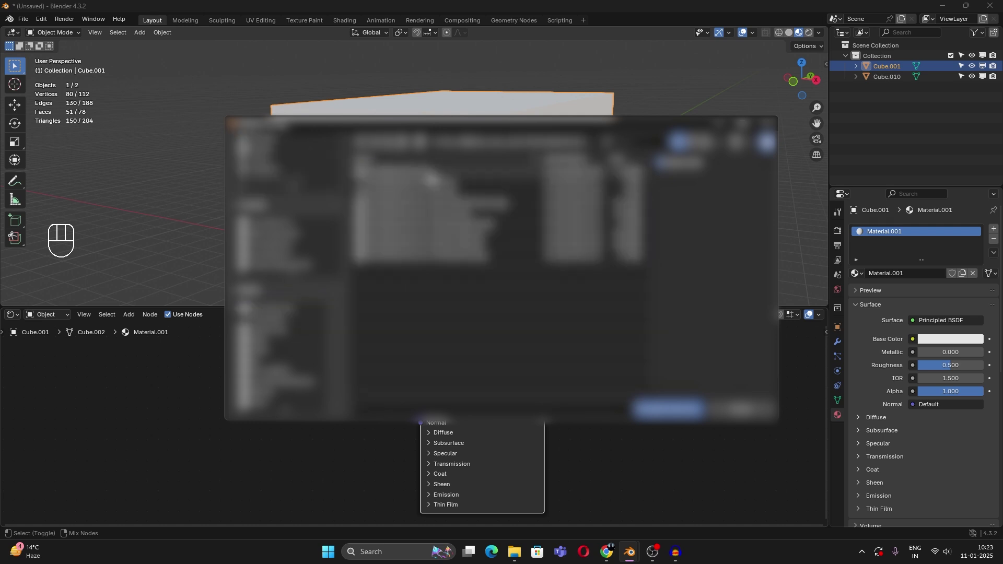
pyautogui.press('BackSpace')
pyautogui.doubleClick(407, 184)
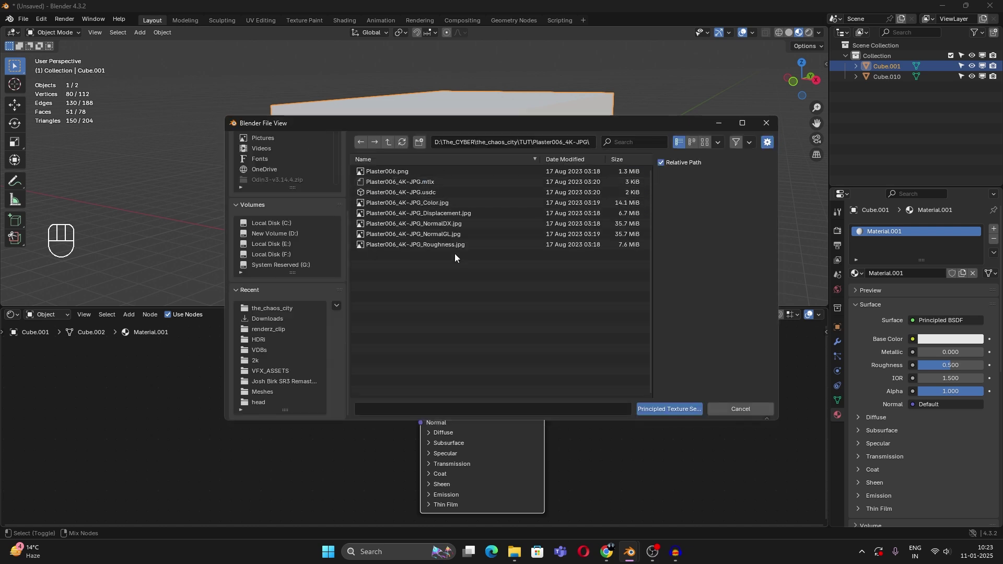
pyautogui.press('a')
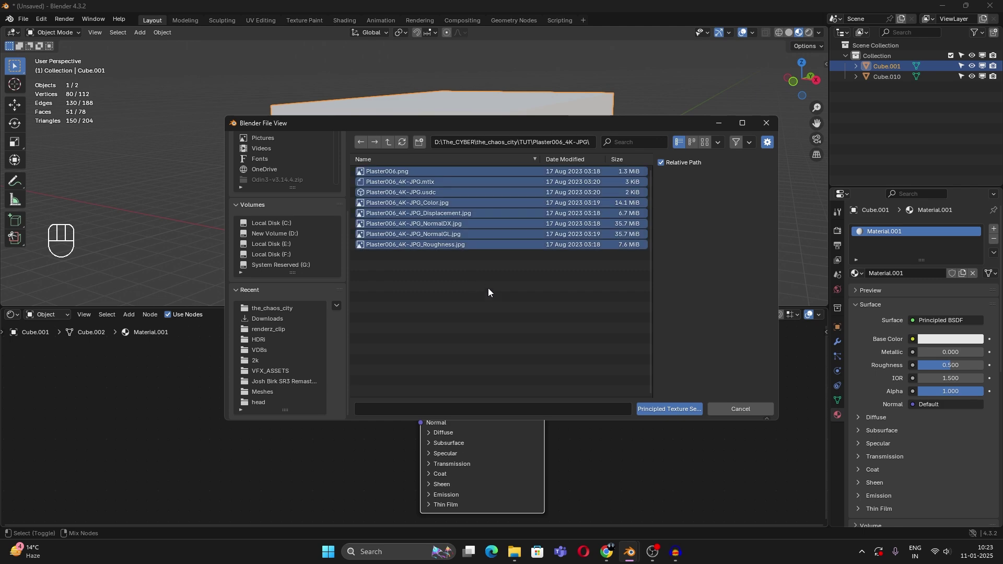
pyautogui.click(678, 408)
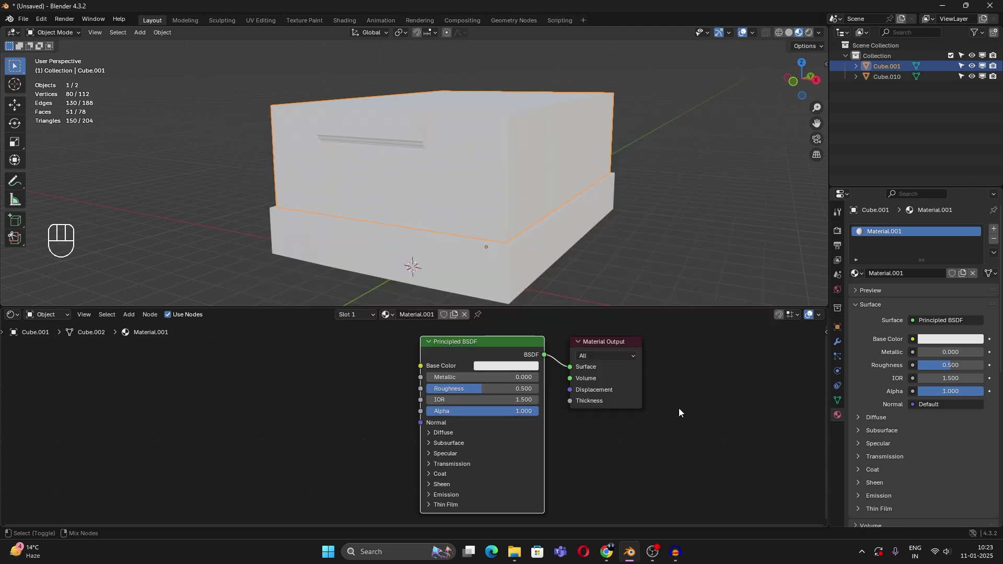
# Step: Unwrap all faces of Cube.001 with Cube Projection
pyautogui.moveTo(466, 224); pyautogui.dragTo(526, 202, button='middle')
pyautogui.scroll(-2, 469, 206)
pyautogui.scroll(2, 479, 201)
pyautogui.scroll(-2, 462, 194)
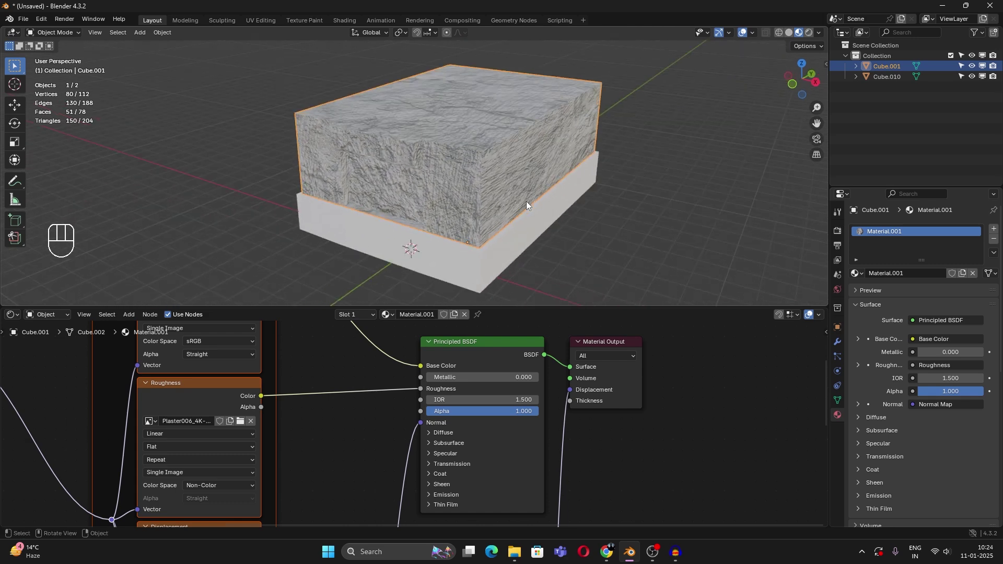
pyautogui.press('Tab')
pyautogui.press('a')
pyautogui.press('u')
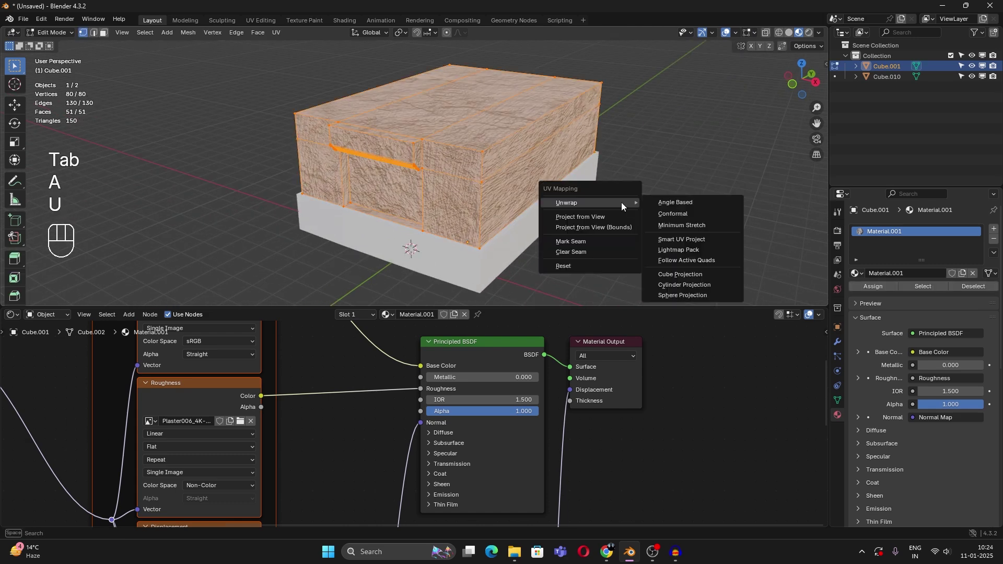
pyautogui.click(682, 272)
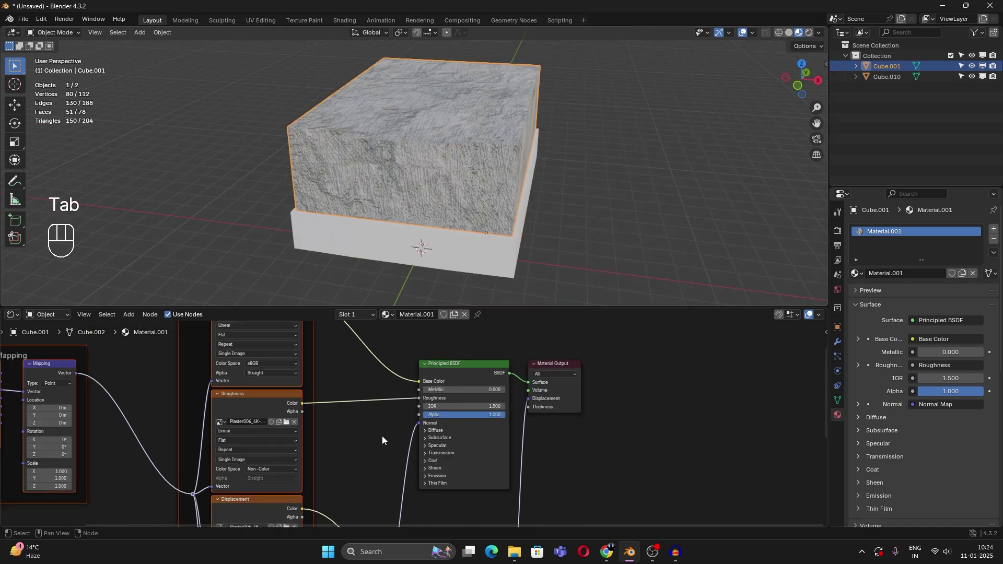
# Step: Set the Mapping node's X and Y scale to 3 after trying a scale of 2
pyautogui.scroll(-4, 373, 419)
pyautogui.moveTo(343, 407); pyautogui.dragTo(539, 372, button='middle')
pyautogui.scroll(5, 355, 403)
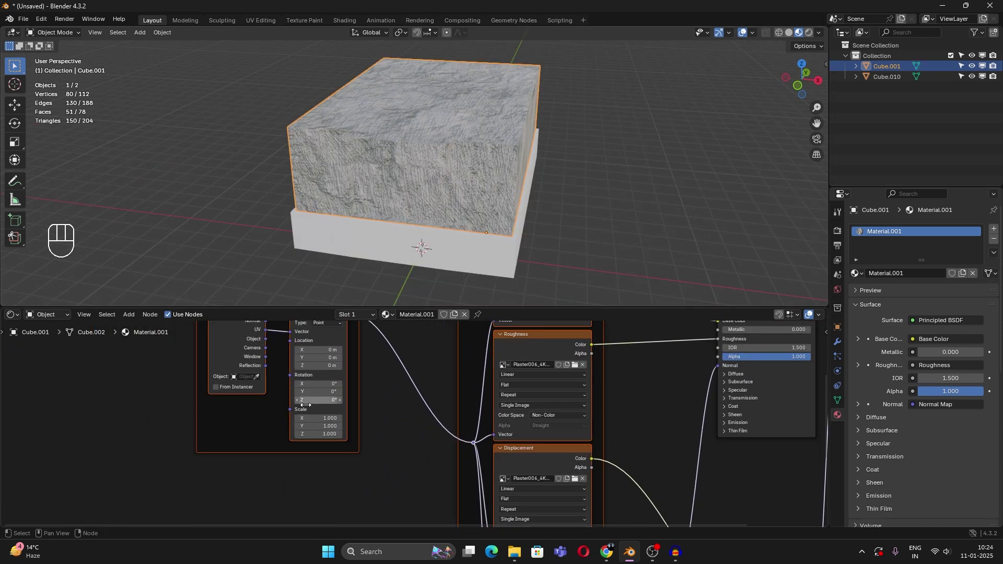
pyautogui.scroll(3, 306, 405)
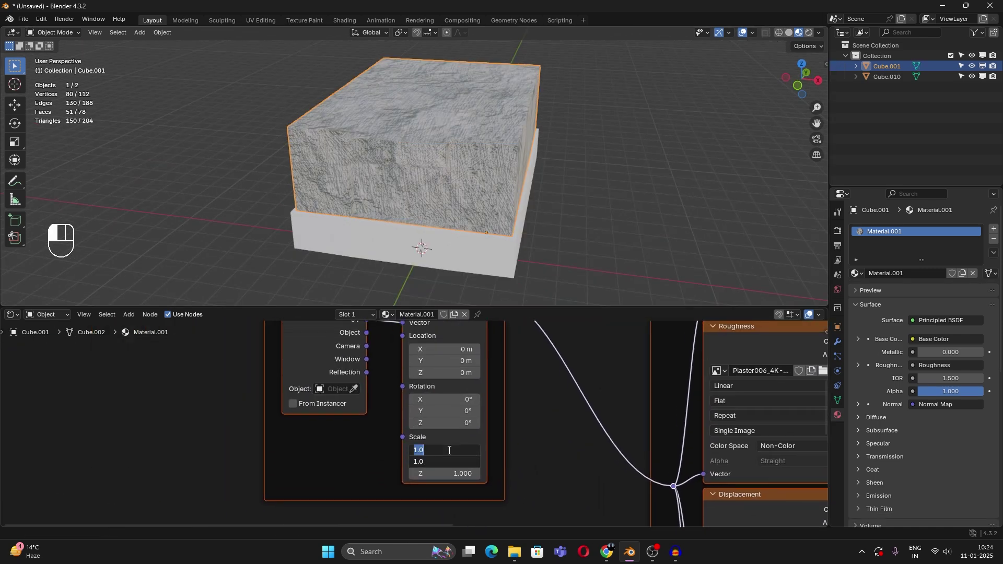
pyautogui.write('2')
pyautogui.press('Return')
pyautogui.moveTo(460, 249); pyautogui.dragTo(455, 300, button='middle')
pyautogui.moveTo(444, 449); pyautogui.dragTo(444, 461)
pyautogui.write('3')
pyautogui.press('Return')
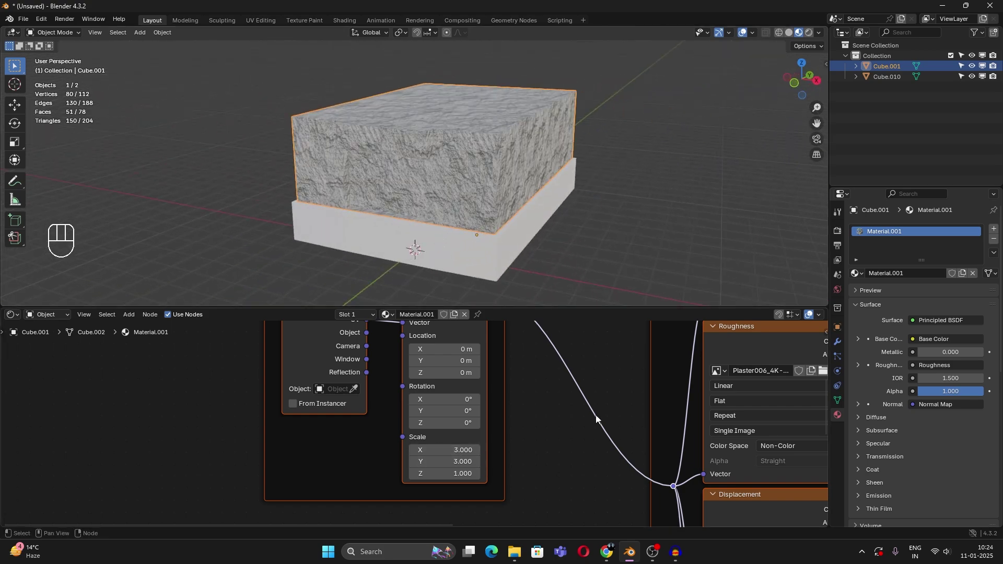
# Step: Reduce the Displacement node's Scale to 0.020 to soften the plaster relief on the block
pyautogui.scroll(-3, 623, 434)
pyautogui.scroll(5, 366, 152)
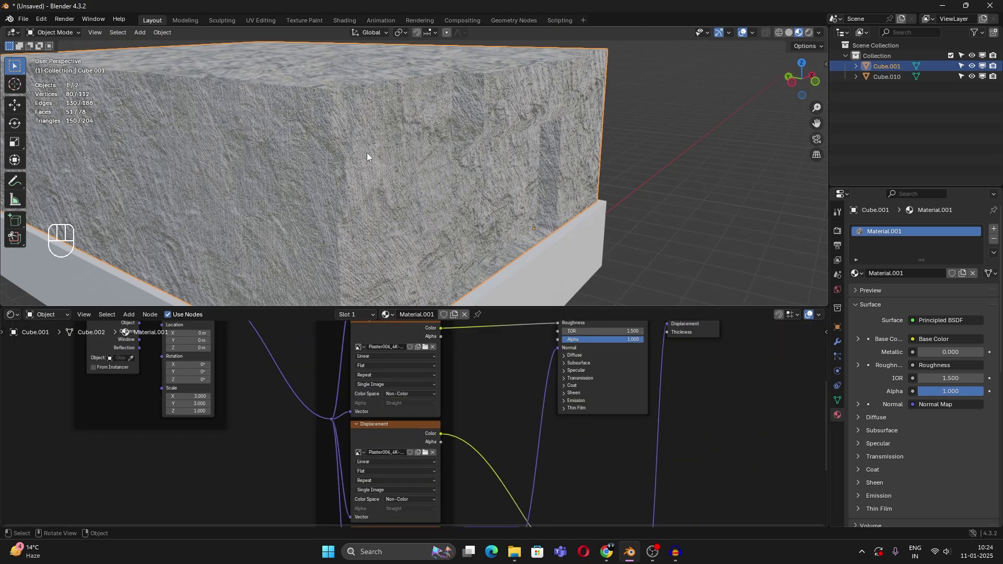
pyautogui.moveTo(429, 232); pyautogui.dragTo(399, 219, button='middle')
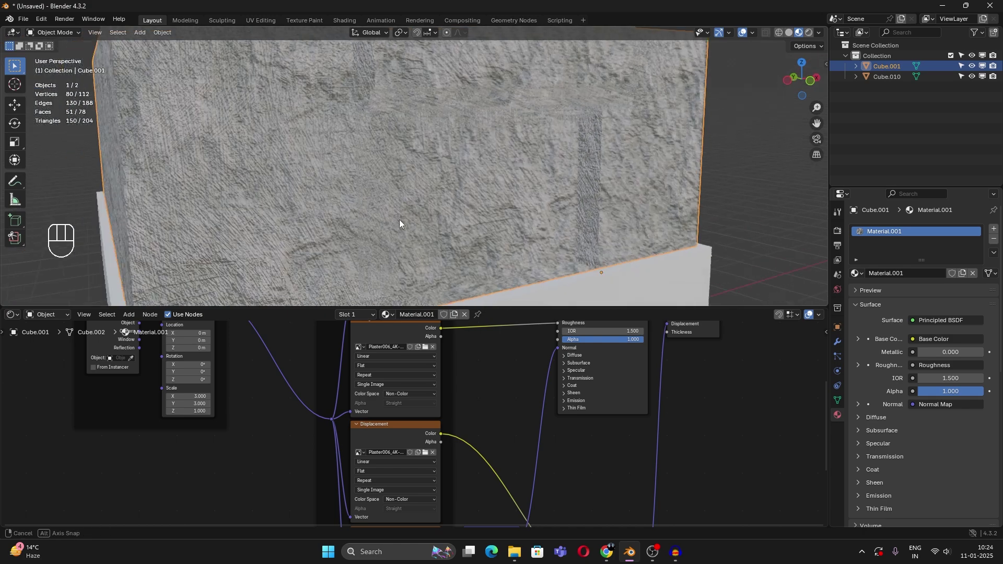
pyautogui.scroll(-3, 599, 488)
pyautogui.moveTo(599, 488); pyautogui.dragTo(559, 340, button='middle')
pyautogui.scroll(5, 544, 398)
pyautogui.click(616, 380)
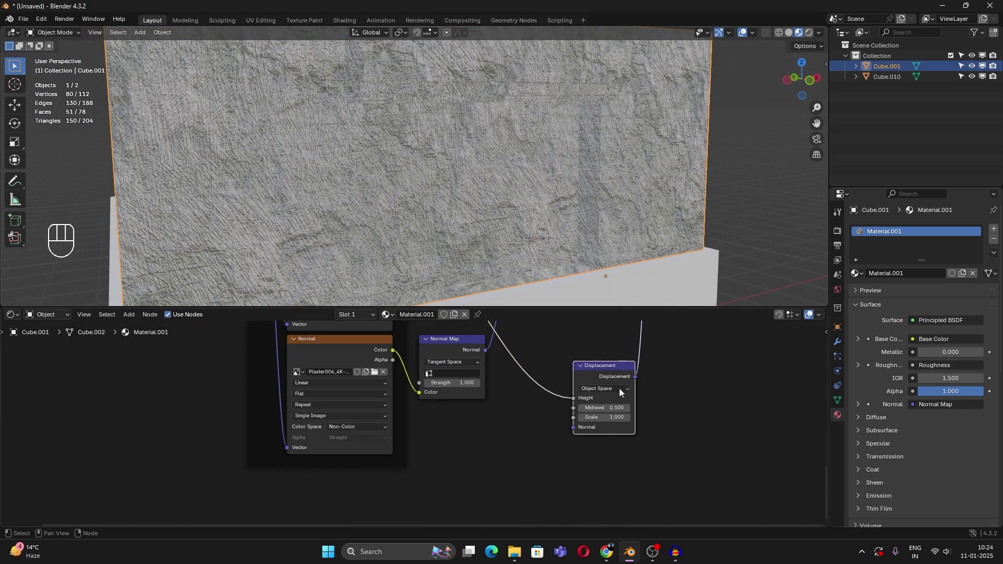
pyautogui.moveTo(619, 387); pyautogui.dragTo(546, 387, button='middle')
pyautogui.scroll(6, 545, 397)
pyautogui.moveTo(592, 438); pyautogui.dragTo(545, 470, button='middle')
pyautogui.keyDown('shift'); pyautogui.moveTo(554, 443); pyautogui.dragTo(517, 444); pyautogui.keyUp('shift')
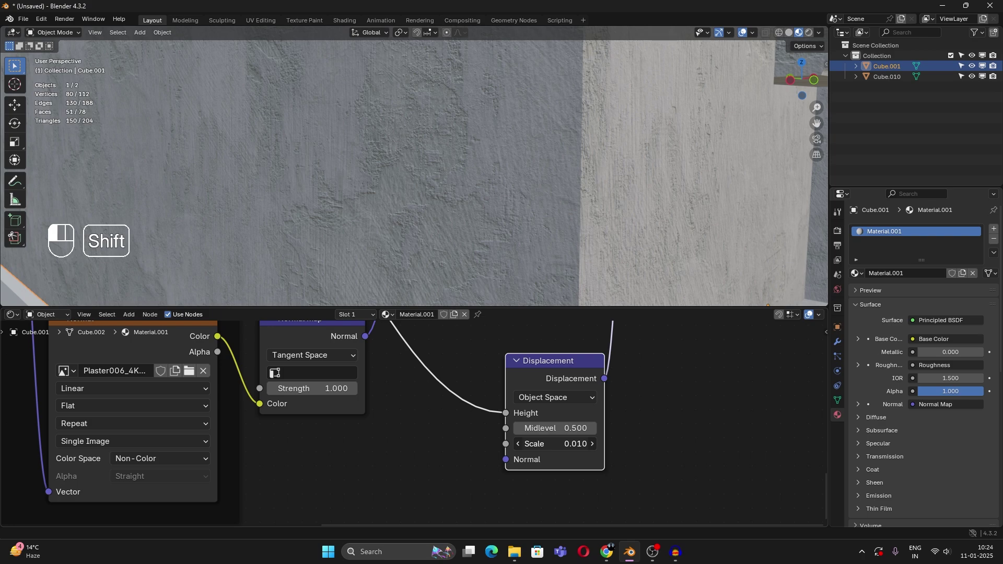
pyautogui.keyDown('shift'); pyautogui.moveTo(555, 444); pyautogui.dragTo(555, 443); pyautogui.keyUp('shift')
pyautogui.scroll(-6, 555, 219)
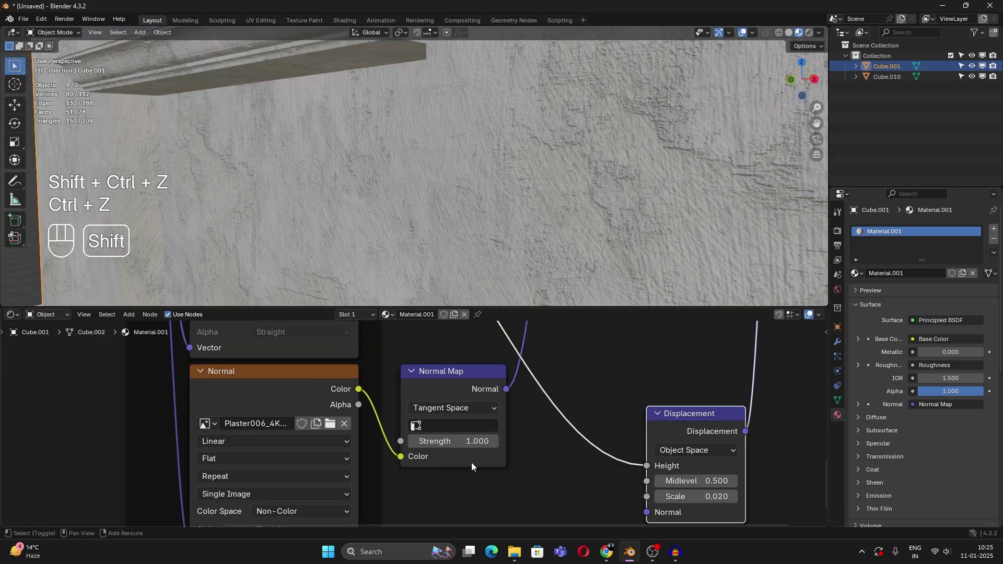
# Step: Lower the Normal Map node's Strength to about 0.86
pyautogui.keyDown('shift'); pyautogui.moveTo(470, 441); pyautogui.dragTo(433, 441); pyautogui.keyUp('shift')
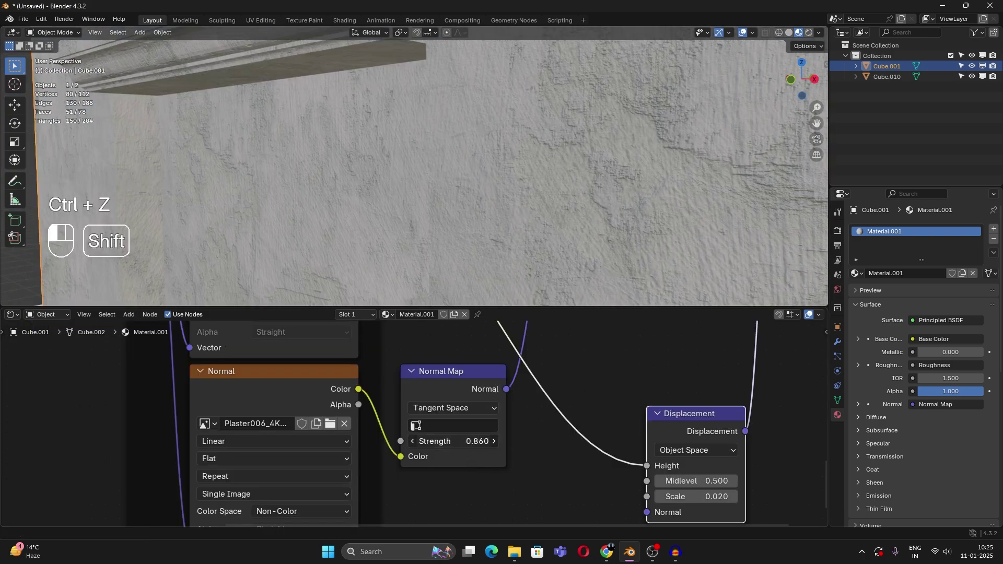
pyautogui.scroll(-5, 593, 473)
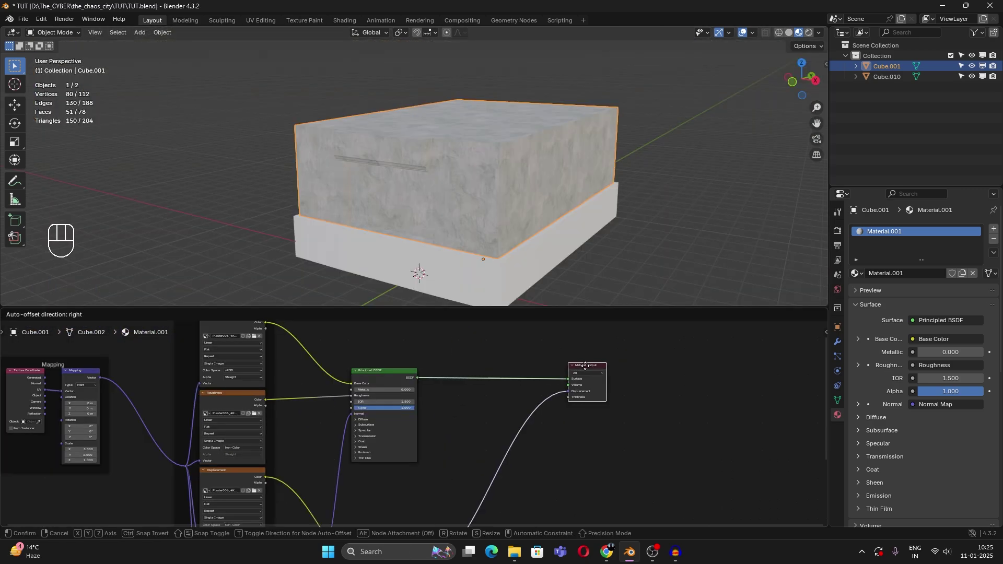
# Step: Move the Material Output node farther away and insert a Mix Shader node between the Principled BSDF and Material Output
pyautogui.moveTo(585, 366); pyautogui.dragTo(720, 355)
pyautogui.hotkey('shift', 'a')
pyautogui.hotkey('shift', 'a')
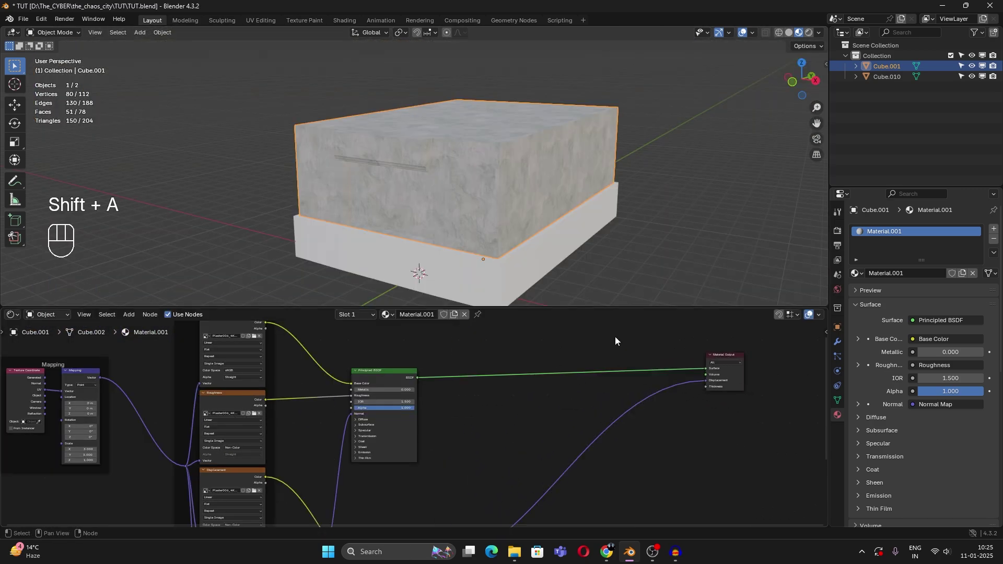
pyautogui.write('MIX')
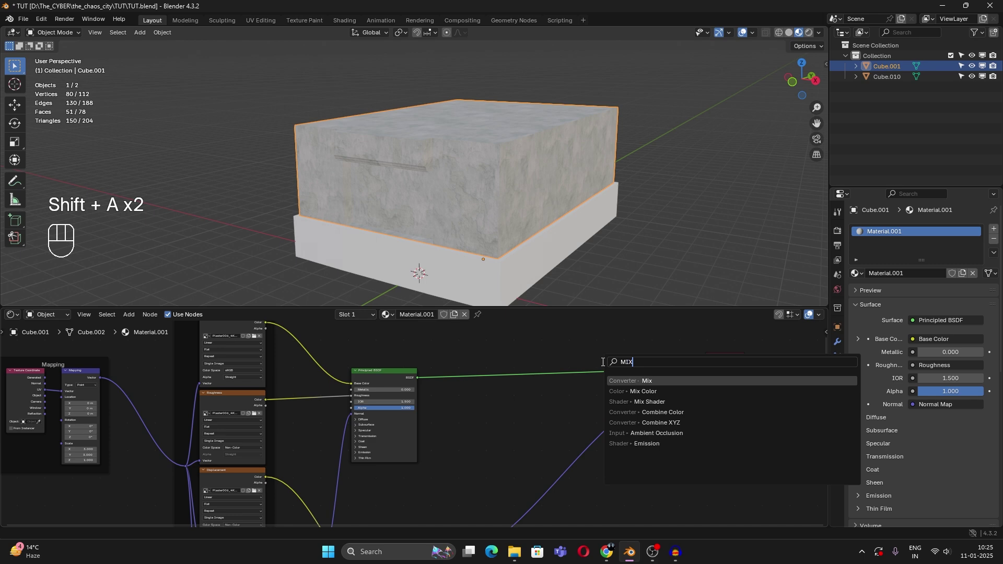
pyautogui.press('Down')
pyautogui.press('Down')
pyautogui.press('Return')
pyautogui.click(599, 359)
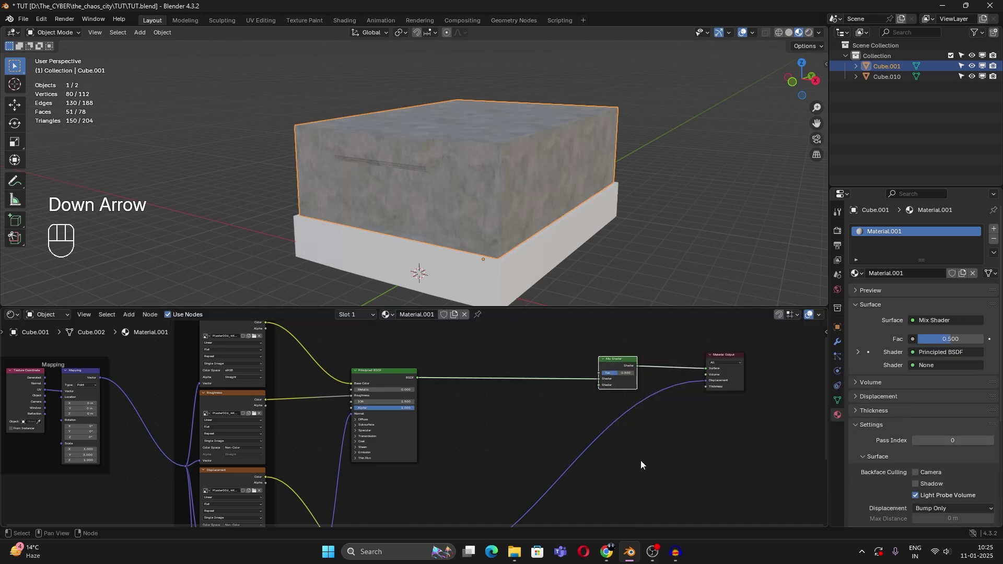
# Step: Insert a Mix Color node on the displacement link between the Displacement node and Material Output
pyautogui.scroll(-2, 640, 460)
pyautogui.press('x')
pyautogui.hotkey('shift', 'a')
pyautogui.write('MIX')
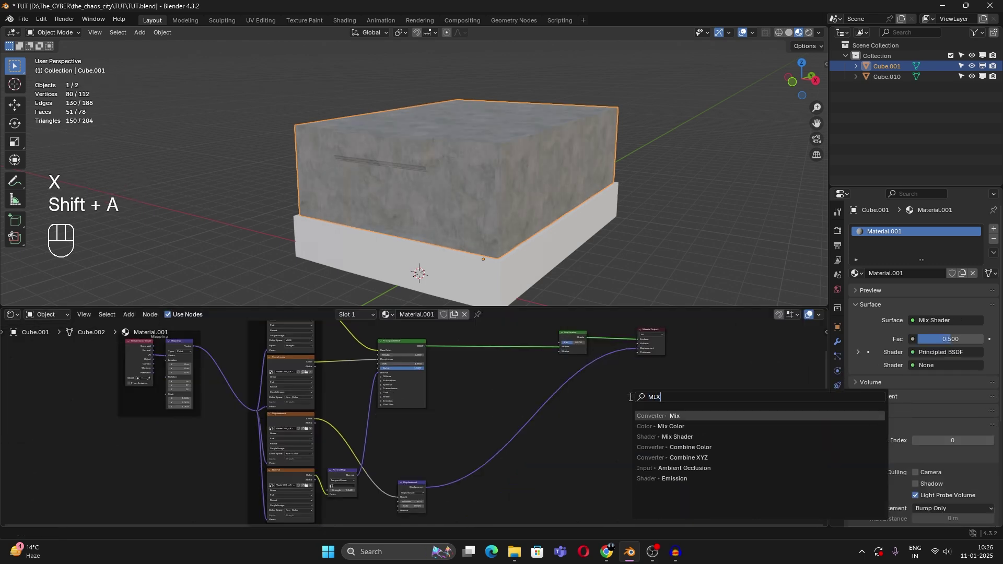
pyautogui.press('Down')
pyautogui.press('Return')
pyautogui.click(564, 370)
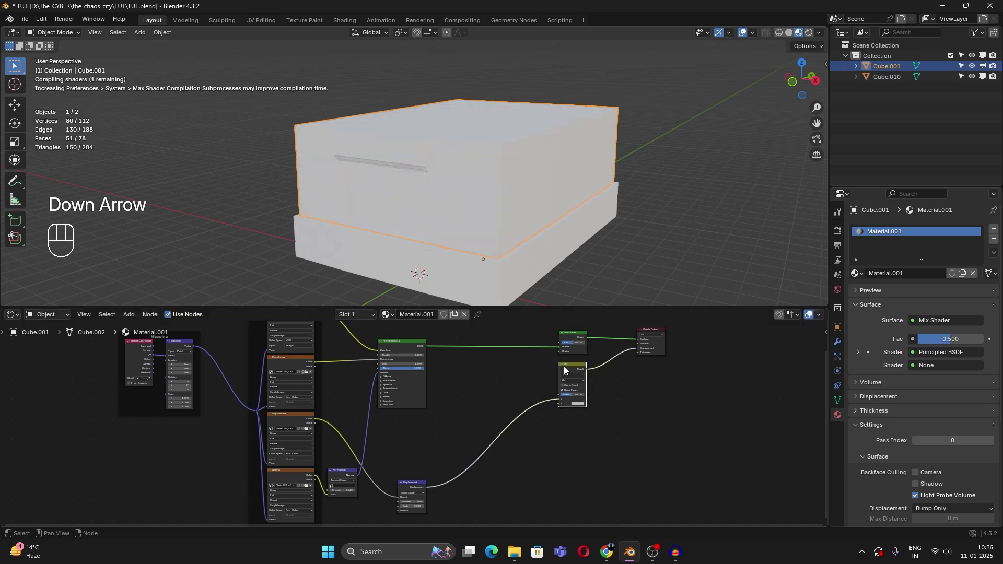
# Step: Add a second Principled BSDF connected to the free Shader input of the Mix Shader
pyautogui.scroll(2, 565, 349)
pyautogui.moveTo(603, 368); pyautogui.dragTo(552, 508)
pyautogui.write('PRI')
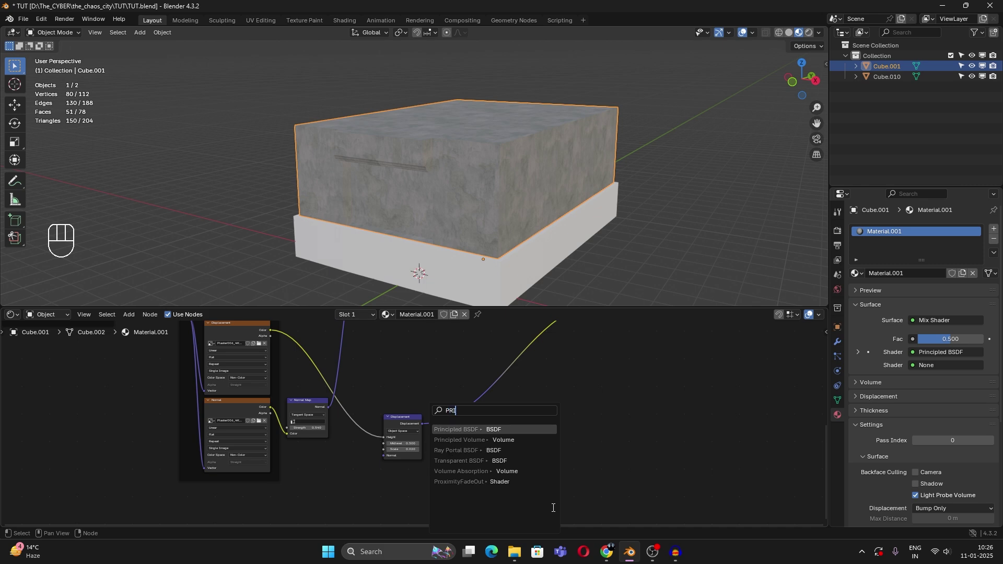
pyautogui.press('Return')
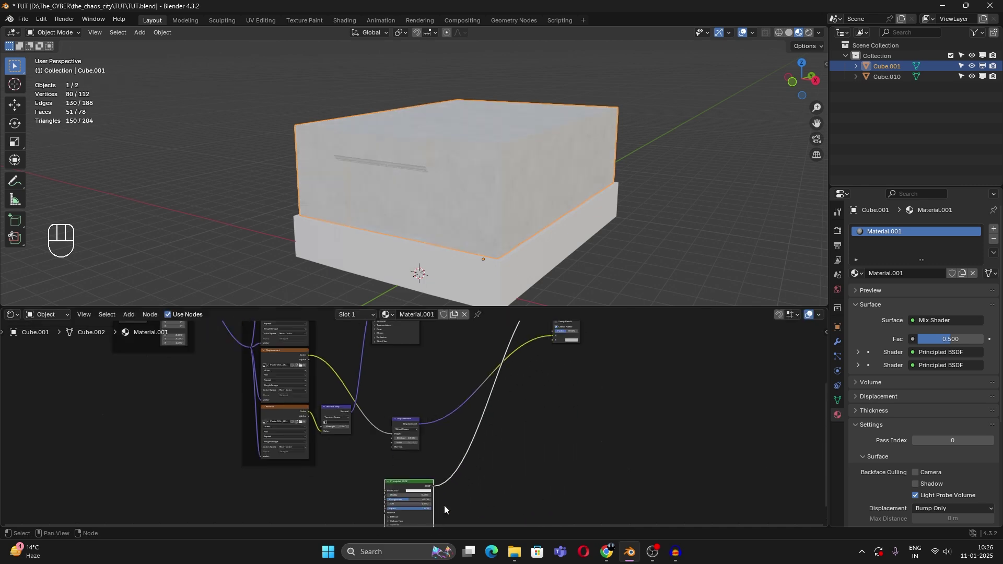
# Step: Run Principled Texture Setup on the second Principled BSDF with all files from the PaintedPlaster015_4K-JPG folder
pyautogui.hotkey('ctrl', 'shift', 't')
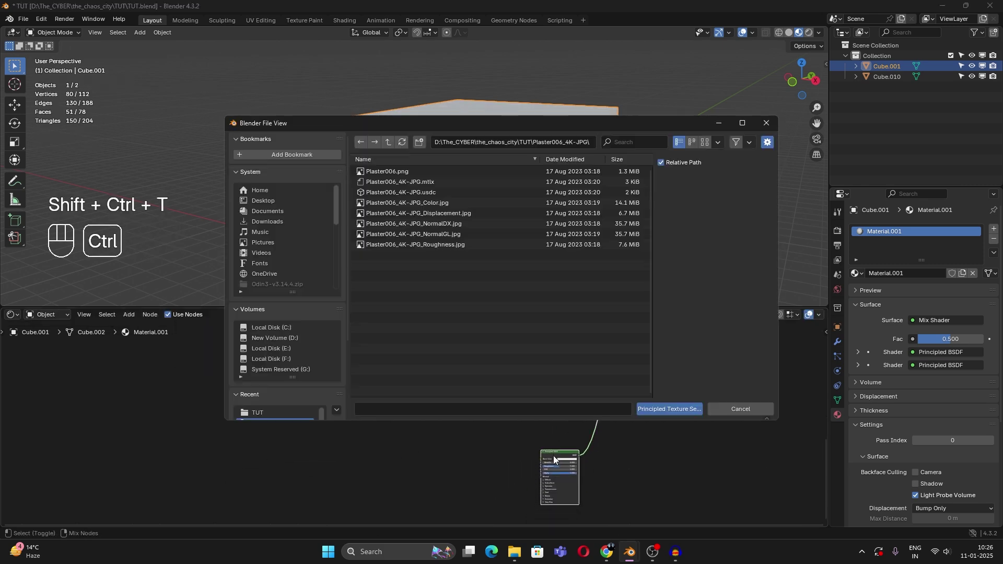
pyautogui.click(388, 143)
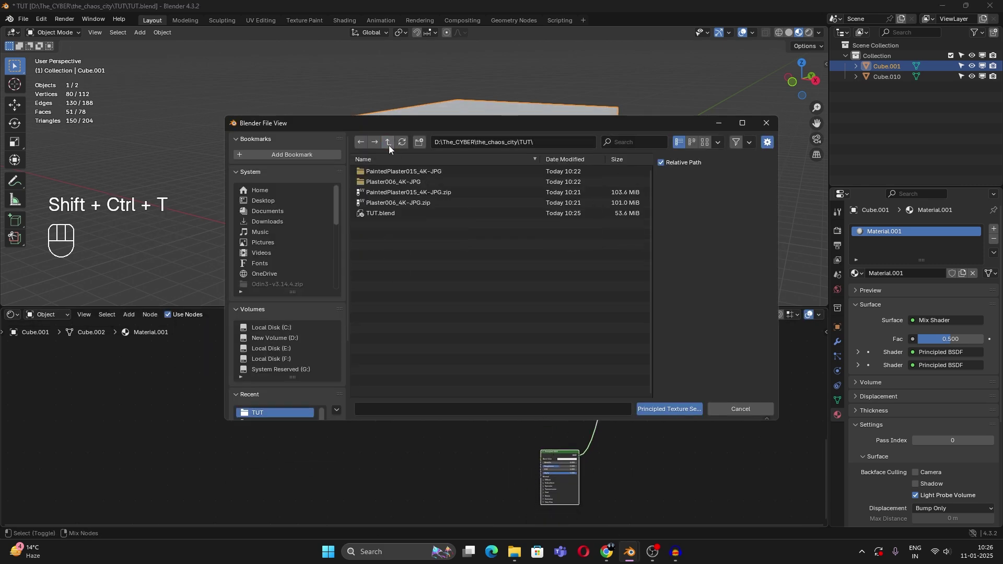
pyautogui.click(402, 170)
pyautogui.doubleClick(402, 171)
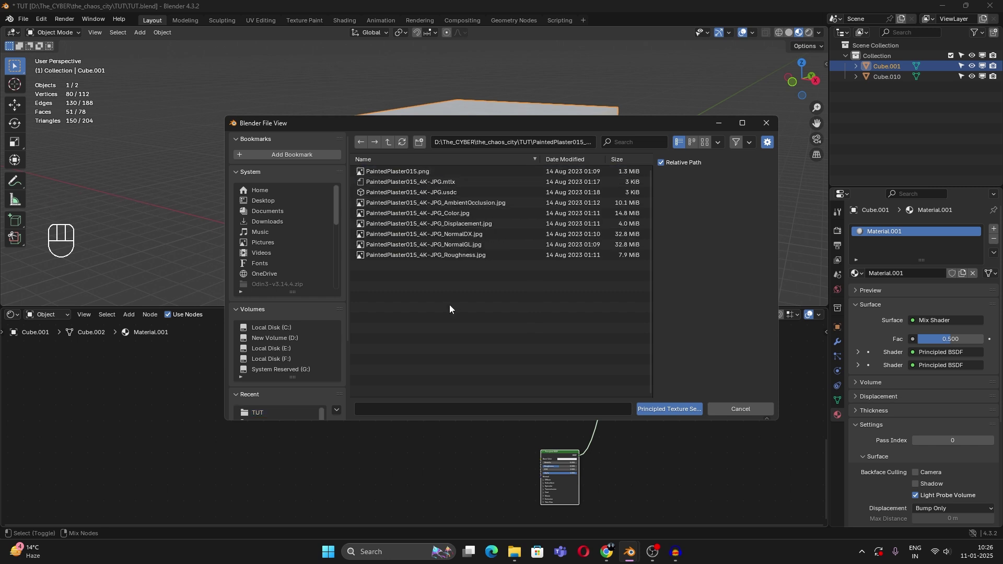
pyautogui.press('a')
pyautogui.click(656, 408)
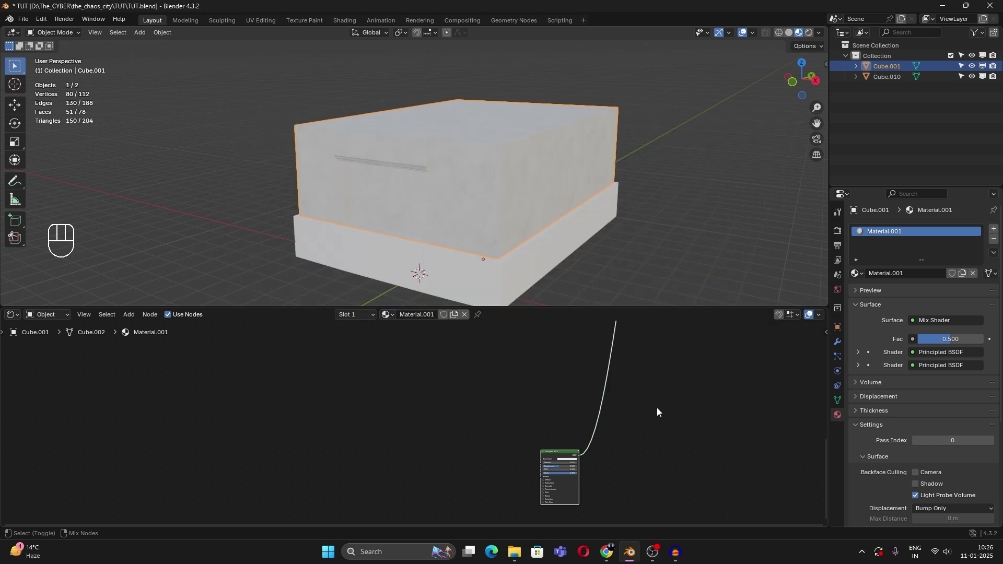
pyautogui.scroll(5, 528, 403)
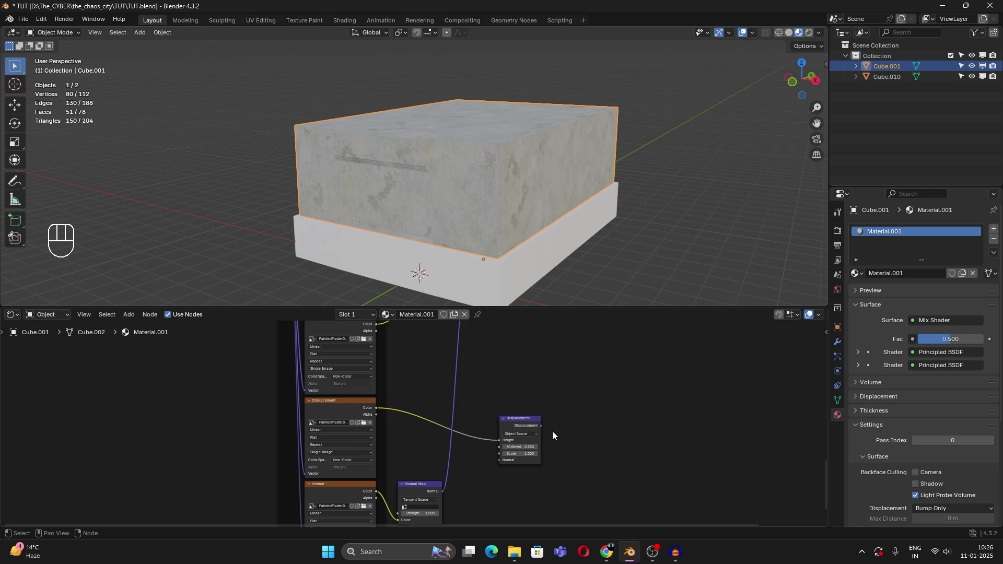
# Step: Connect the PaintedPlaster015 Displacement node's output to the B input of the Mix Color node
pyautogui.moveTo(542, 424); pyautogui.dragTo(718, 435)
pyautogui.moveTo(731, 400); pyautogui.dragTo(732, 399)
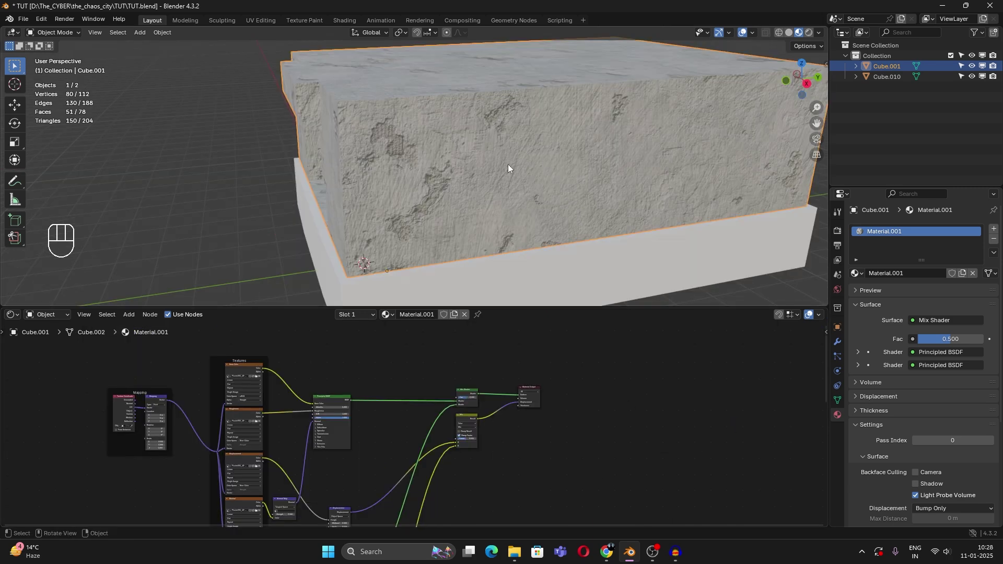
pyautogui.moveTo(507, 164); pyautogui.dragTo(538, 166, button='middle')
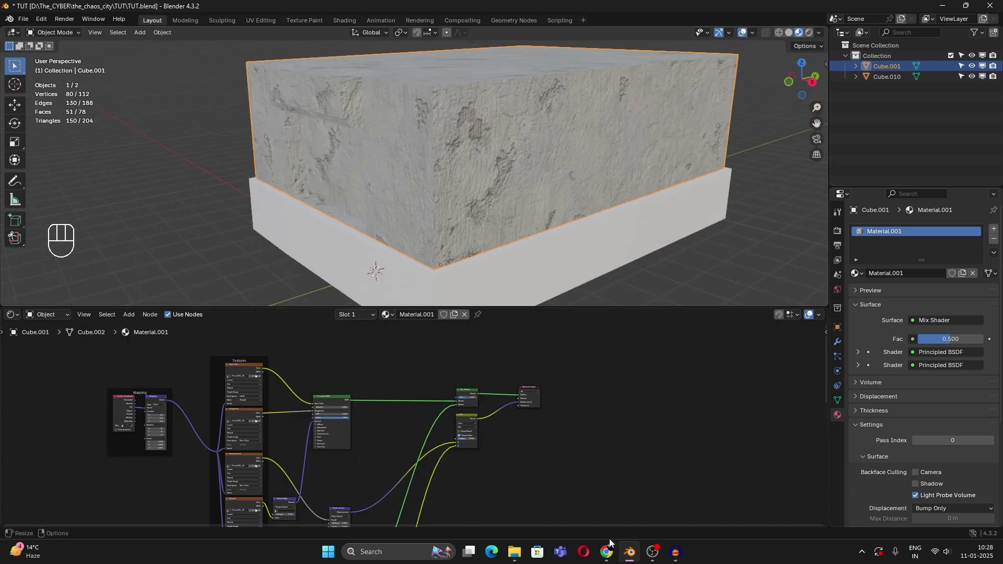
# Step: Switch to Chrome and browse the plaster search results on ambientCG for another painted plaster texture
pyautogui.click(606, 551)
pyautogui.click(197, 10)
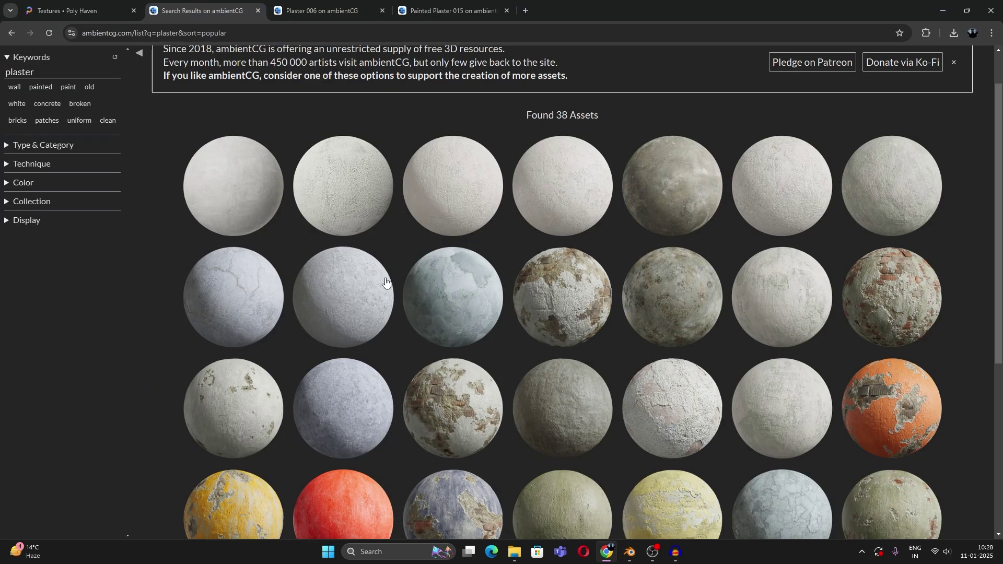
pyautogui.scroll(-4, 905, 208)
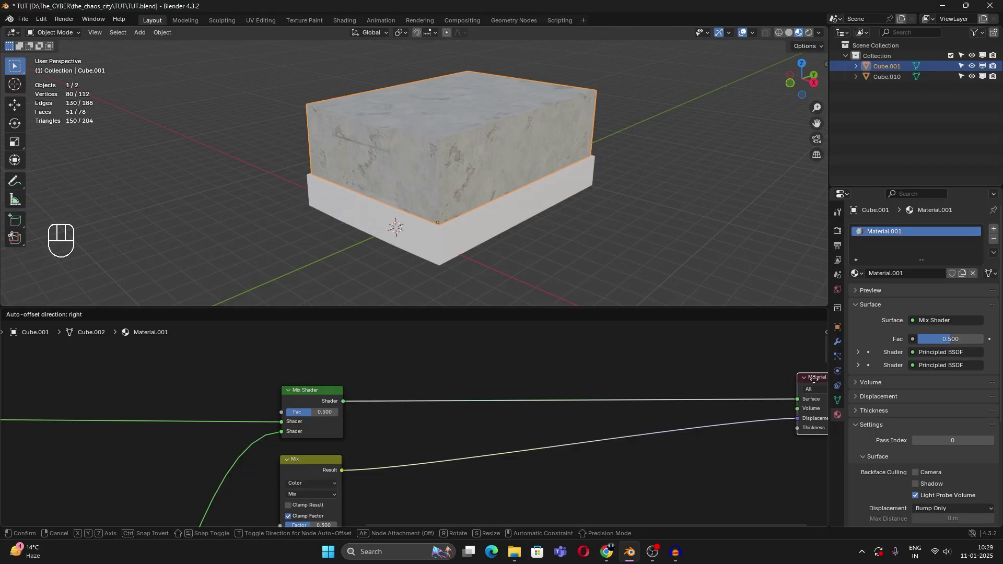
# Step: Move the Material Output node away and duplicate the Mix Shader onto the link between the existing Mix Shader and Material Output
pyautogui.click(708, 371)
pyautogui.moveTo(229, 365); pyautogui.dragTo(166, 362, button='middle')
pyautogui.click(240, 391)
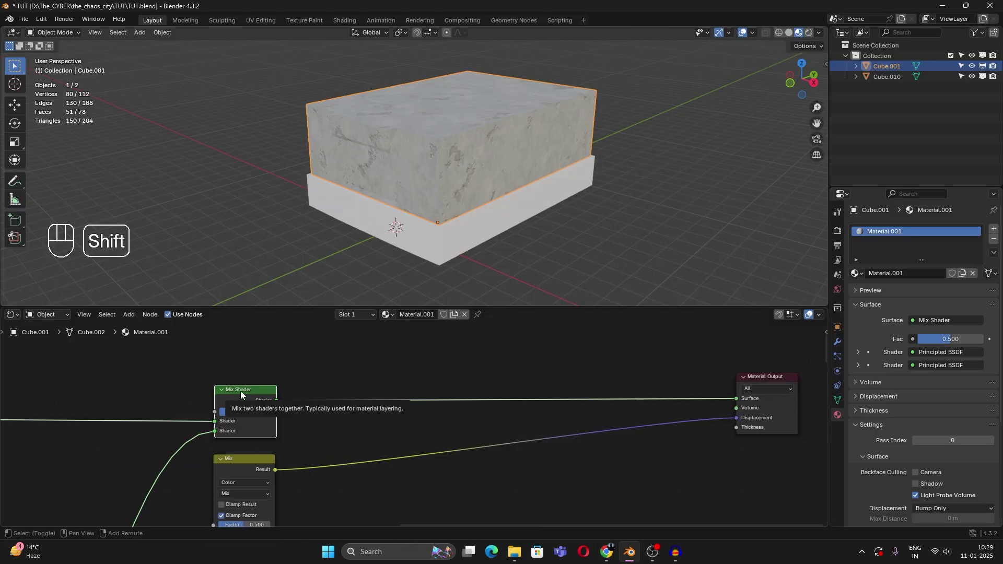
pyautogui.hotkey('shift', 'd')
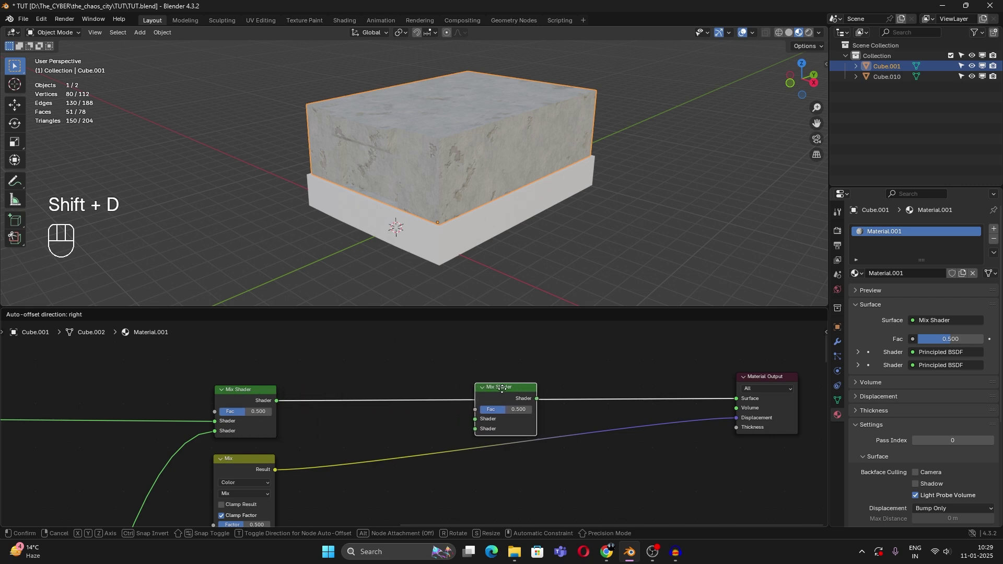
pyautogui.click(528, 384)
# Step: Add a third Principled BSDF on the duplicated Mix Shader's free Shader input and place it clear of the other nodes
pyautogui.moveTo(486, 430)
pyautogui.mouseDown(button='middle')
pyautogui.moveTo(477, 408)
pyautogui.moveTo(485, 323)
pyautogui.moveTo(480, 339)
pyautogui.mouseUp(button='middle')
pyautogui.scroll(-2, 485, 322)
pyautogui.moveTo(475, 336); pyautogui.dragTo(491, 478)
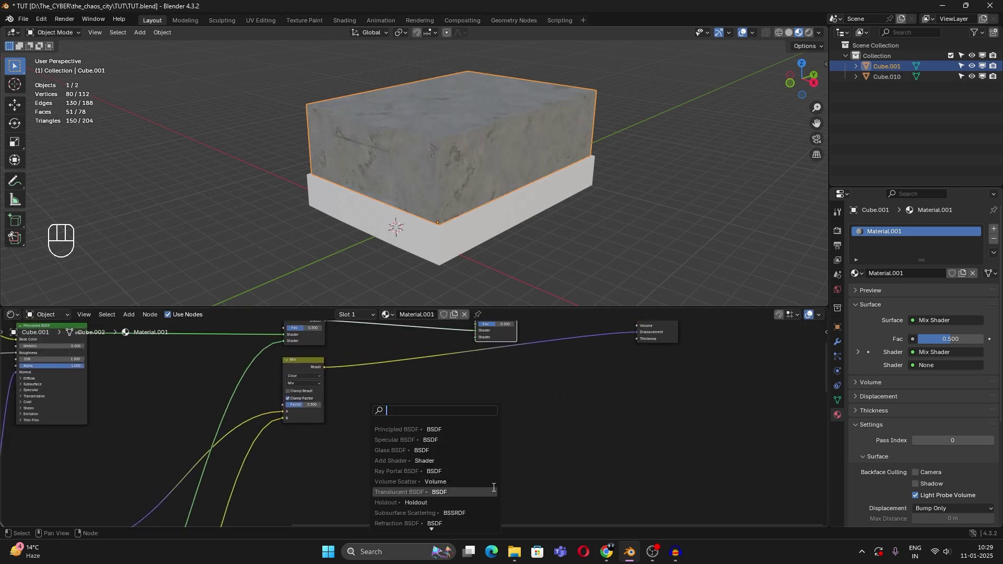
pyautogui.write('pri')
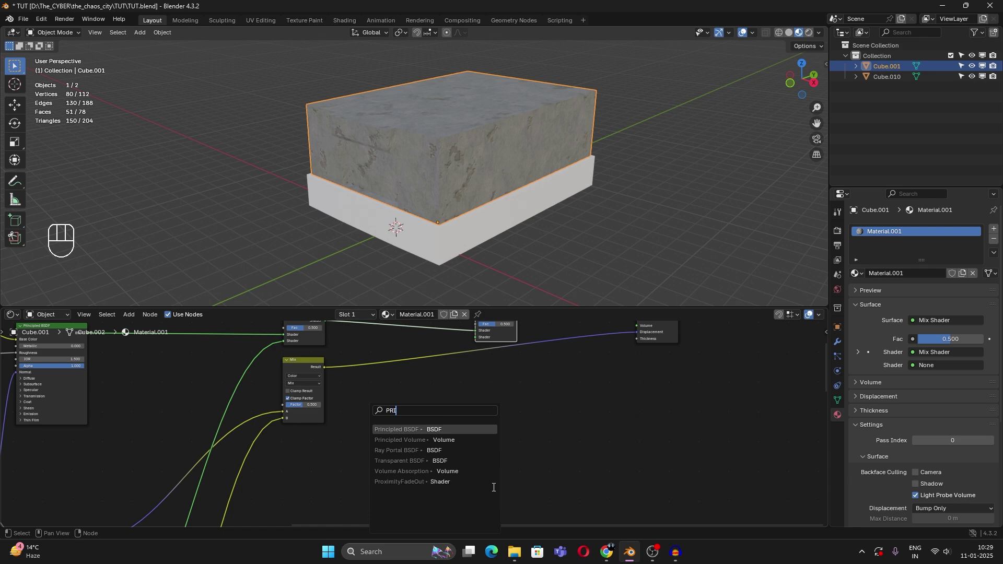
pyautogui.press('Return')
pyautogui.scroll(-3, 298, 449)
pyautogui.moveTo(376, 417); pyautogui.dragTo(782, 371)
pyautogui.scroll(2, 584, 410)
# Step: Run Principled Texture Setup on the third Principled BSDF with all files from the PaintedPlaster013_4K-JPG folder
pyautogui.hotkey('ctrl', 'shift', 't')
pyautogui.moveTo(364, 470); pyautogui.dragTo(596, 411, button='middle')
pyautogui.hotkey('ctrl', 'shift')
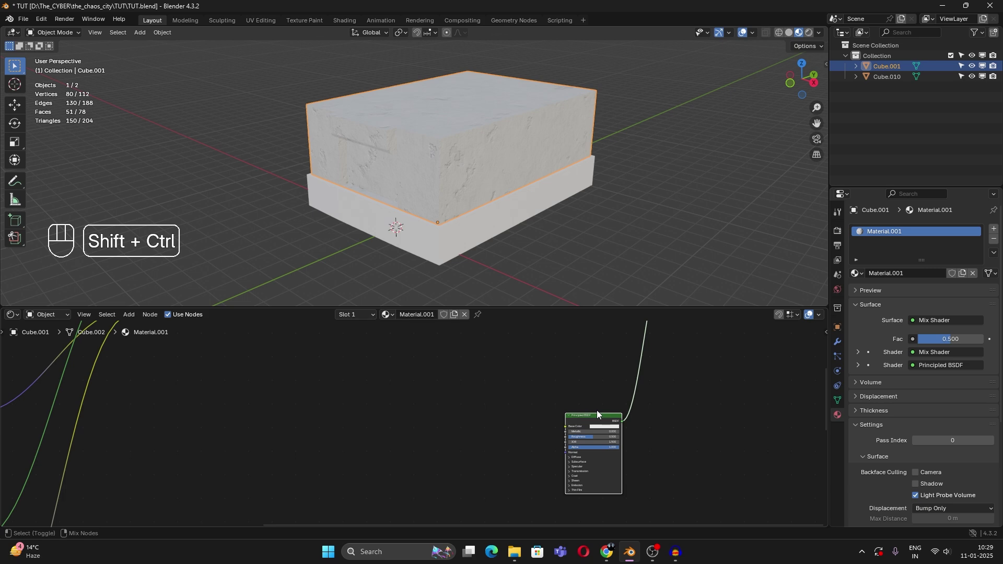
pyautogui.hotkey('ctrl', 'shift', 't')
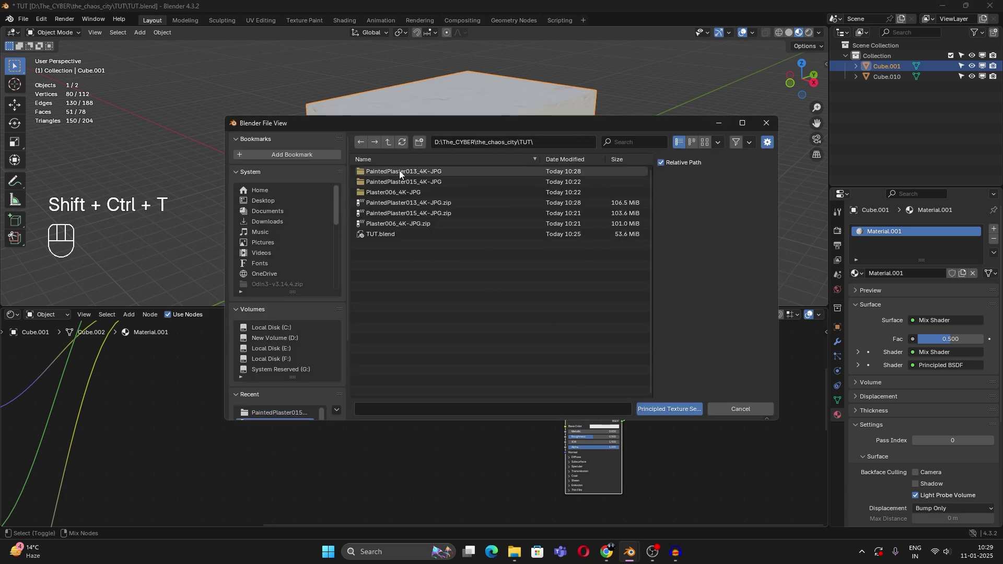
pyautogui.click(400, 174)
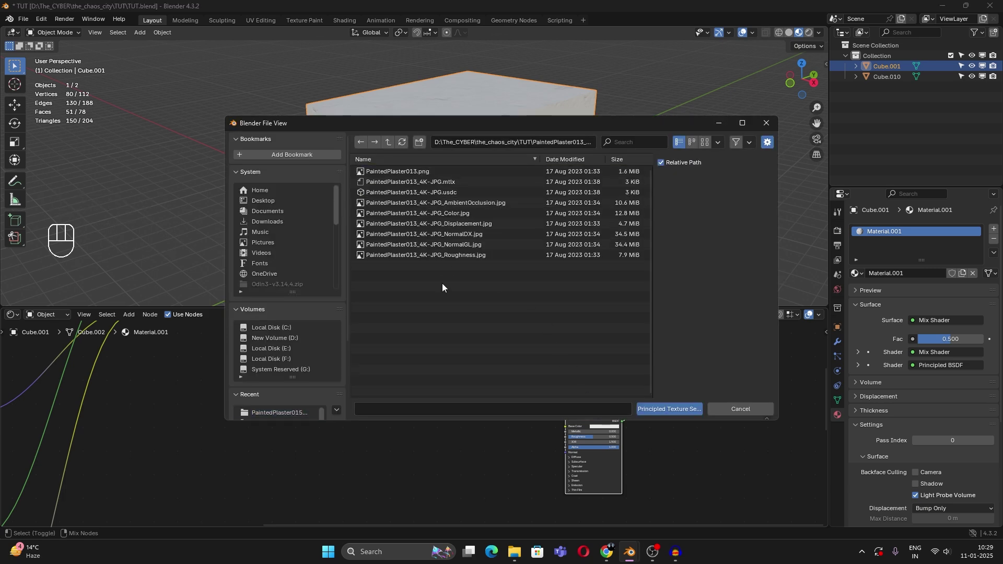
pyautogui.press('a')
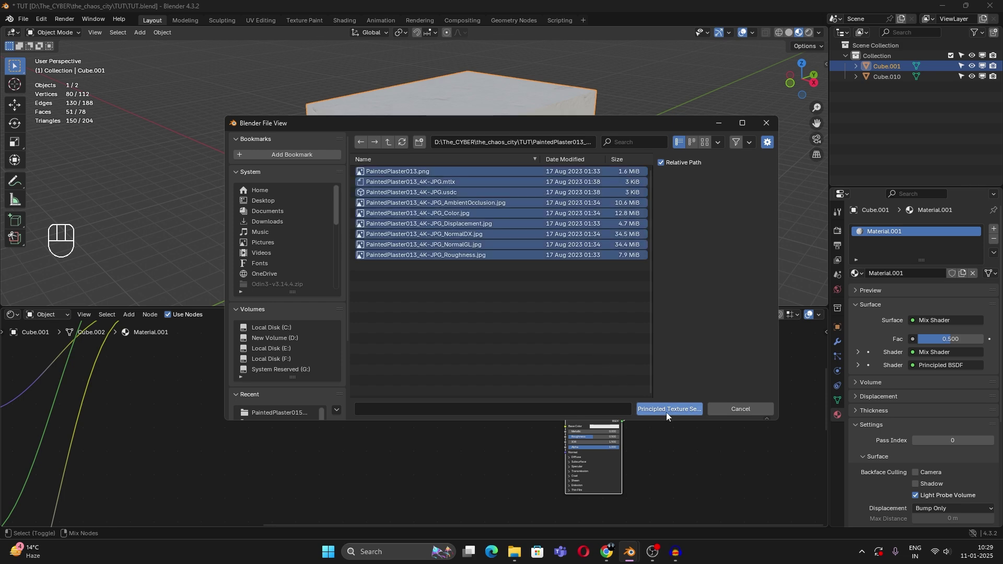
pyautogui.click(667, 409)
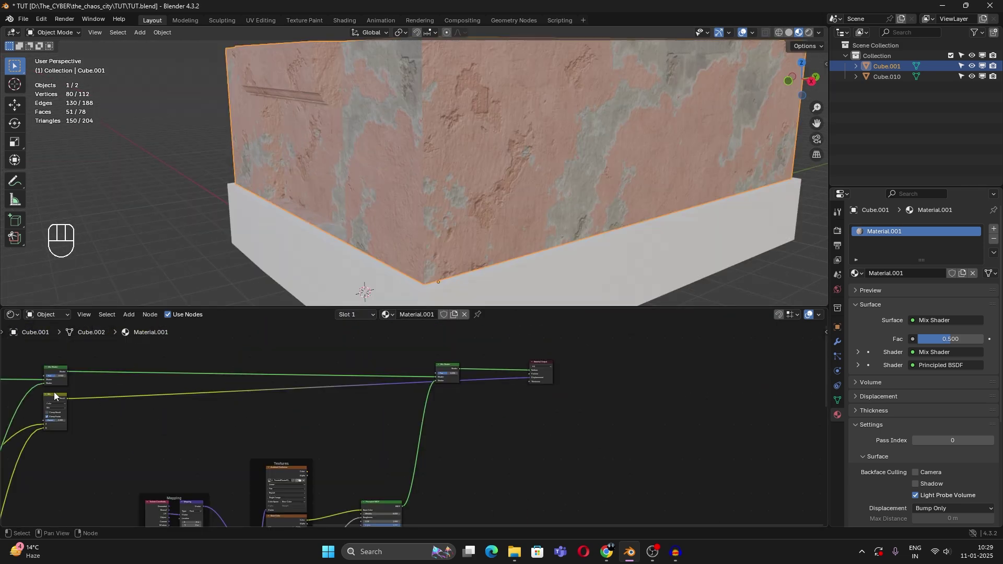
# Step: Duplicate the Mix Color node onto the displacement link before Material Output and connect the PaintedPlaster013 Displacement node to its B input
pyautogui.click(51, 400)
pyautogui.hotkey('shift', 'd')
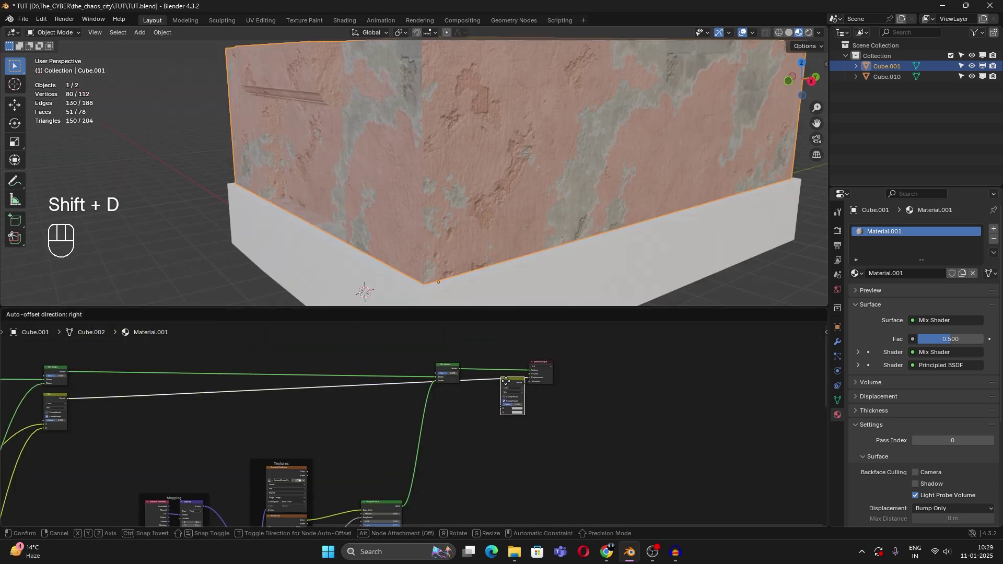
pyautogui.click(512, 409)
pyautogui.moveTo(512, 408); pyautogui.dragTo(537, 393, button='middle')
pyautogui.moveTo(560, 355); pyautogui.dragTo(435, 449)
pyautogui.scroll(4, 506, 447)
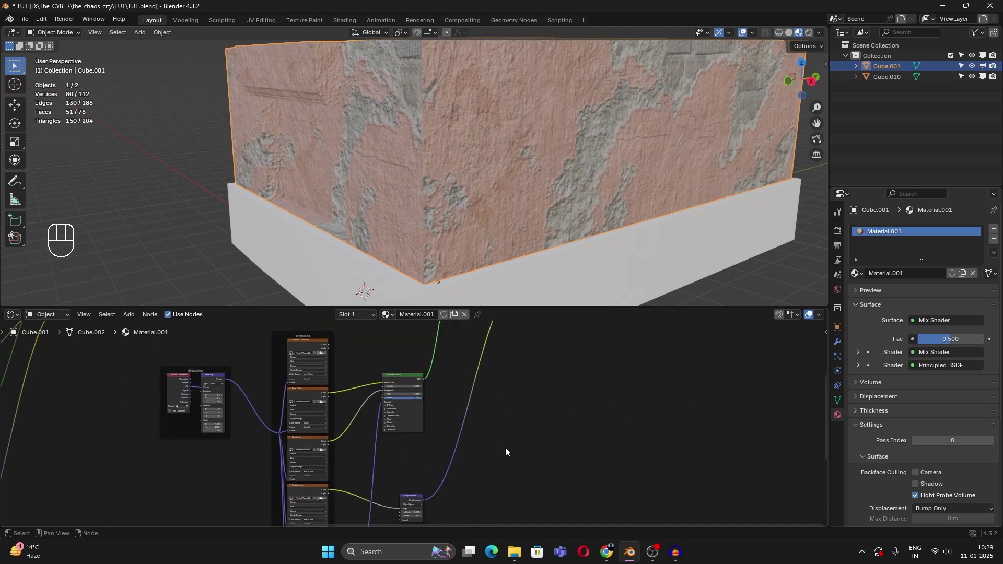
# Step: Adjust the Scale of the PaintedPlaster013 Displacement node
pyautogui.scroll(4, 494, 385)
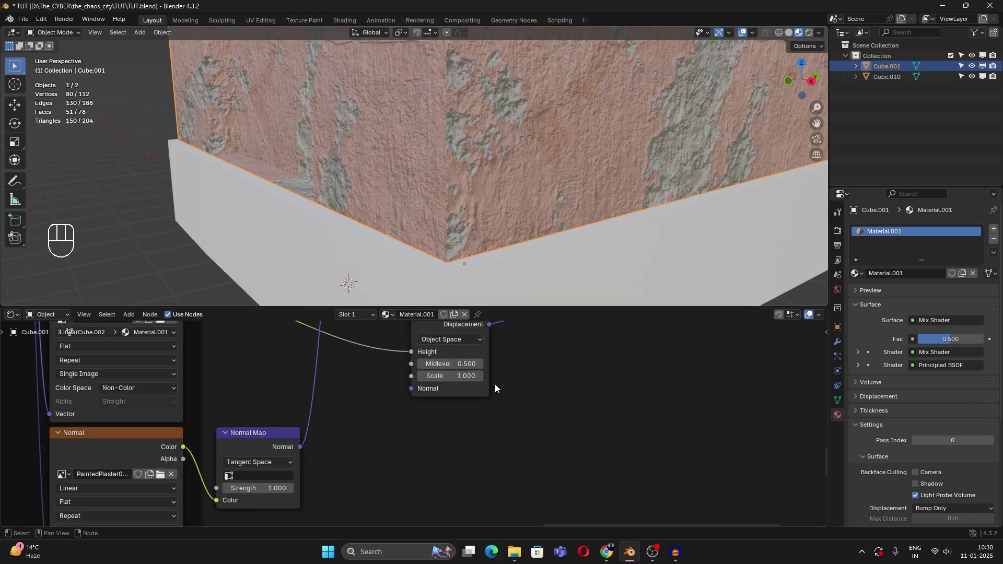
pyautogui.keyDown('shift'); pyautogui.scroll(2, 463, 409); pyautogui.keyUp('shift')
pyautogui.press('BackSpace')
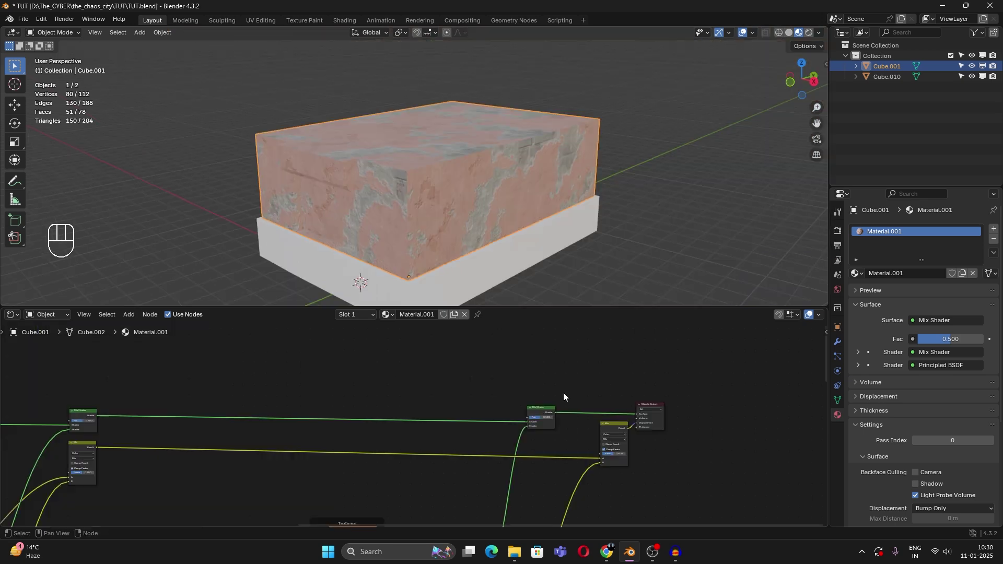
# Step: Add an Image Texture node and connect its Color output to the Fac input of the second Mix Shader
pyautogui.scroll(2, 527, 390)
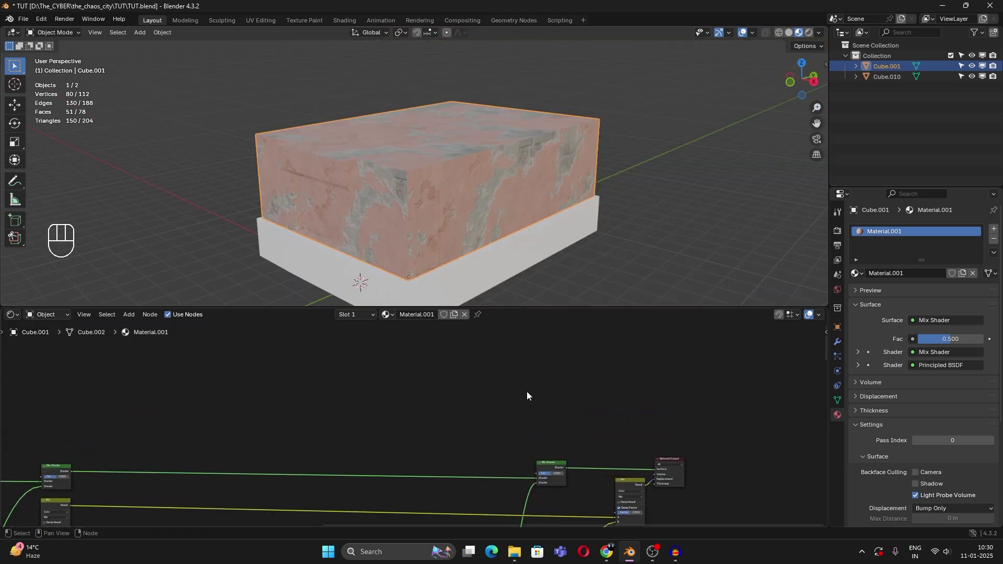
pyautogui.hotkey('shift', 'a')
pyautogui.write('image tex')
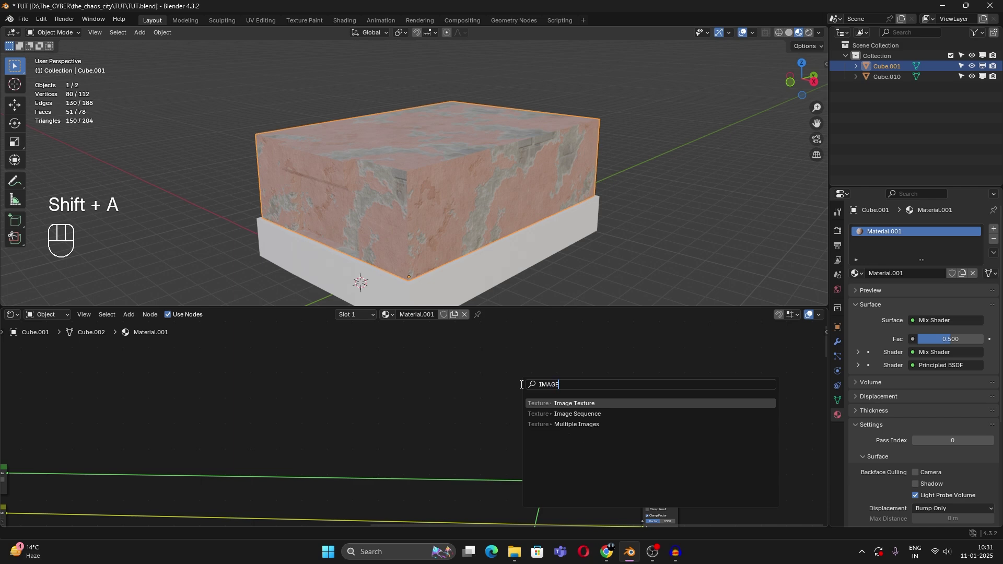
pyautogui.press('Return')
pyautogui.click(526, 417)
pyautogui.scroll(1, 525, 399)
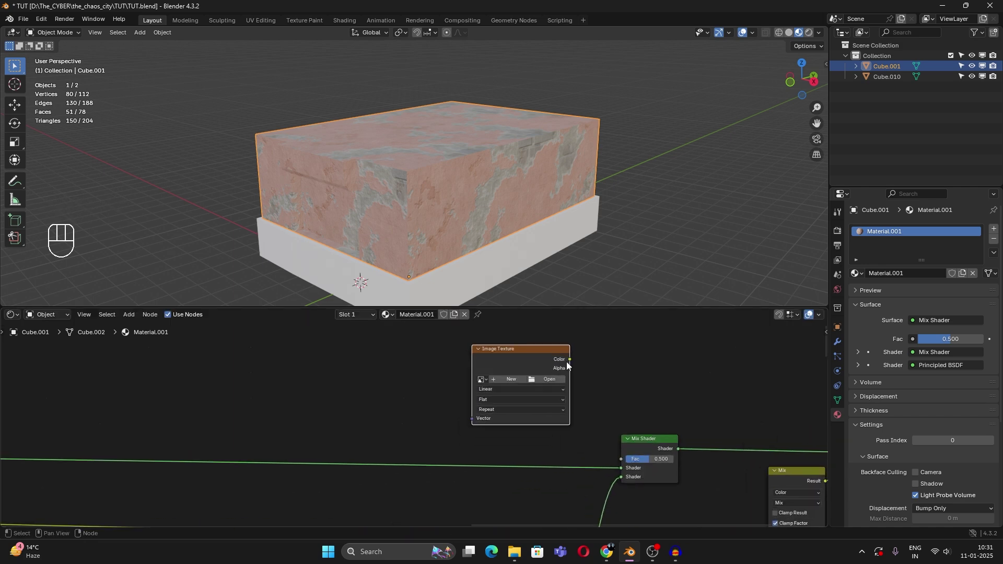
pyautogui.moveTo(568, 360); pyautogui.dragTo(622, 458)
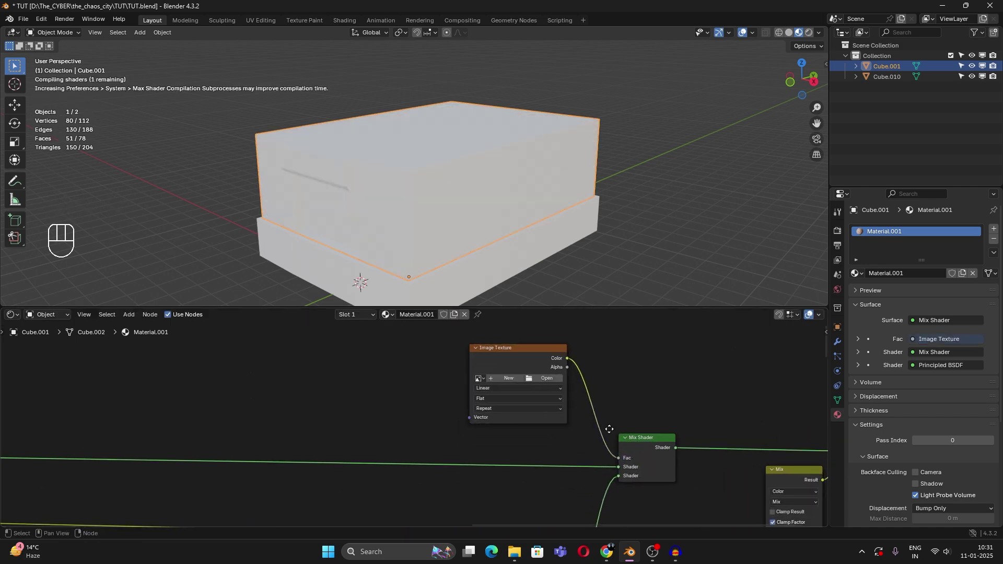
# Step: Connect the new Image Texture node's Color output to the Factor input of the displacement Mix node
pyautogui.moveTo(576, 369); pyautogui.dragTo(534, 345, button='middle')
pyautogui.moveTo(529, 337); pyautogui.dragTo(726, 508)
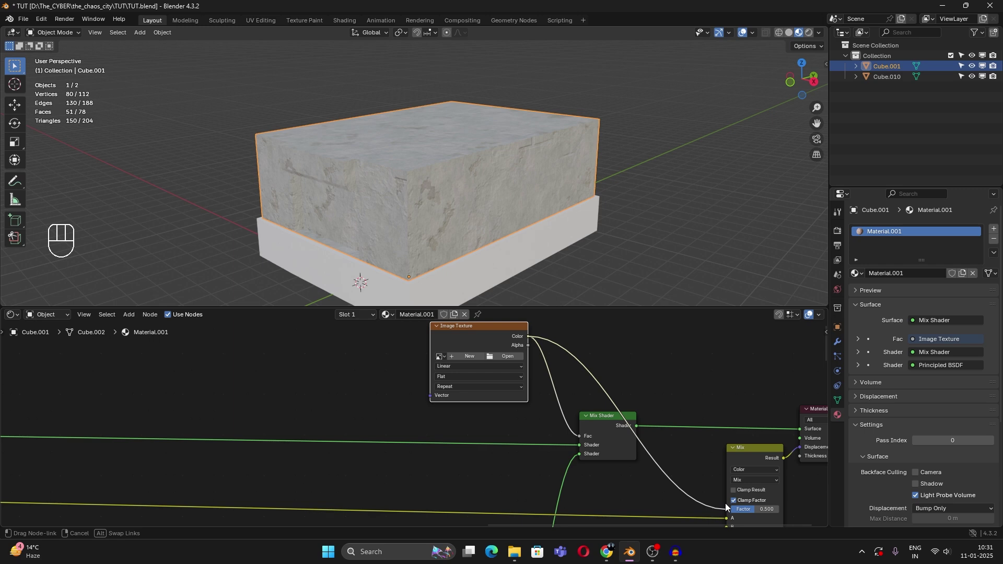
pyautogui.moveTo(713, 471); pyautogui.dragTo(519, 393, button='middle')
pyautogui.scroll(-4, 647, 460)
pyautogui.moveTo(540, 359); pyautogui.dragTo(606, 469)
# Step: Create a new image named MASK in the Image Texture node with width and height of 1024*2 px
pyautogui.click(575, 428)
pyautogui.click(603, 428)
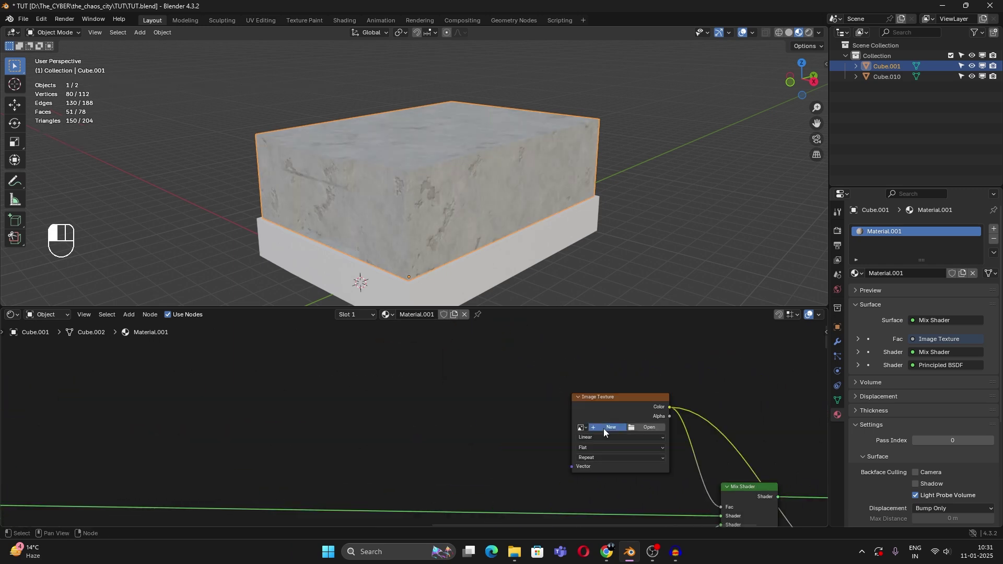
pyautogui.click(603, 428)
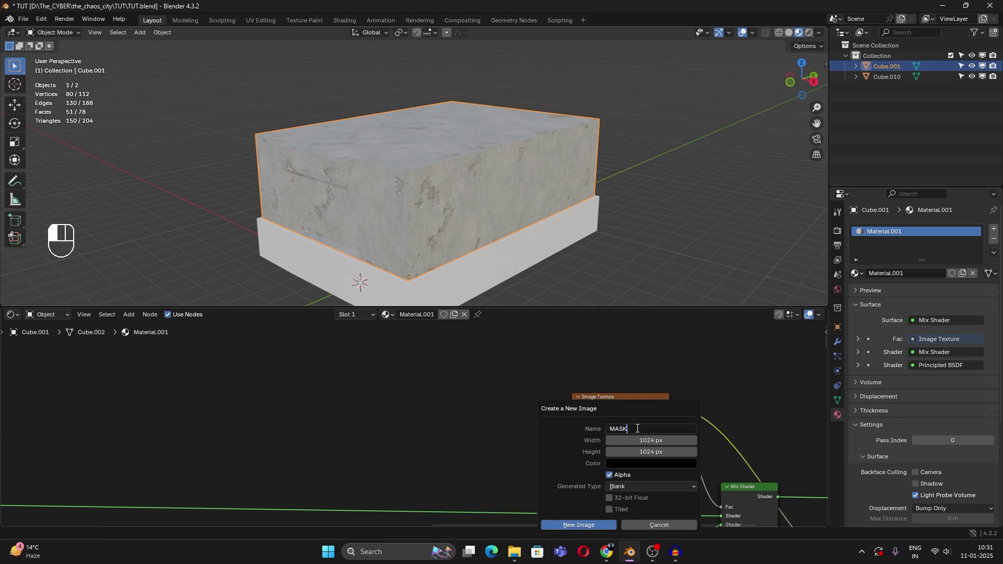
pyautogui.click(640, 442)
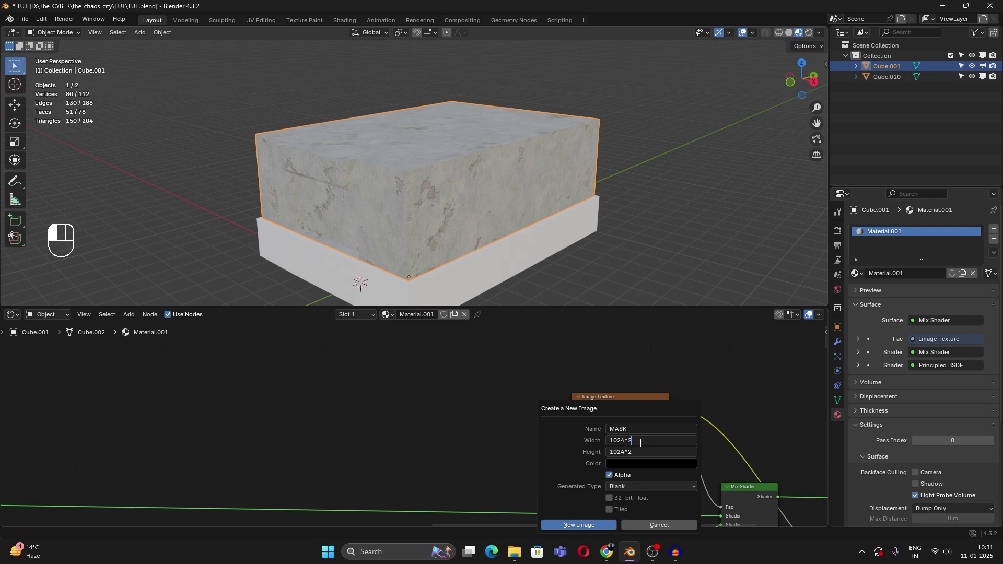
pyautogui.press('Return')
pyautogui.click(578, 524)
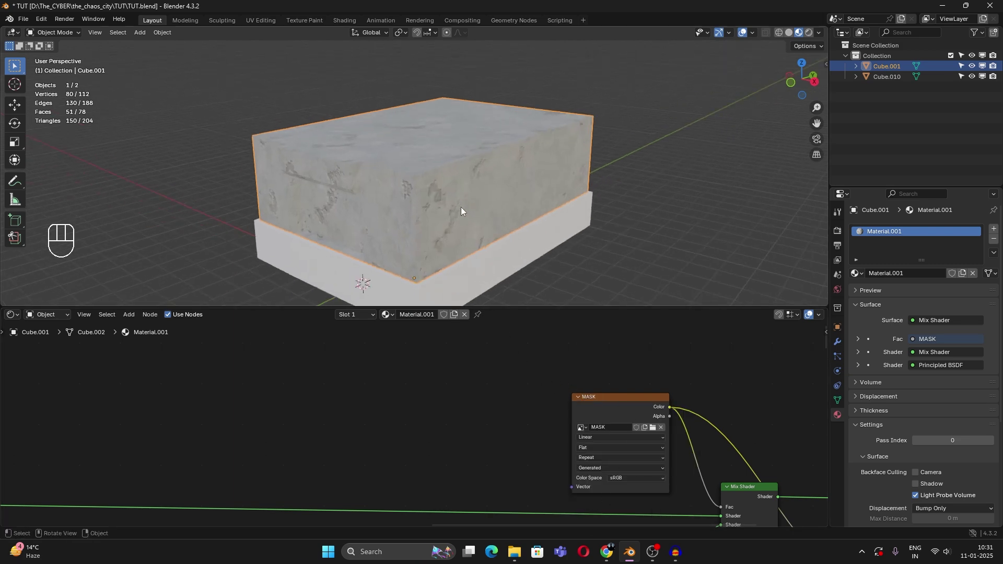
# Step: Make the MASK node active and switch Cube.001 to Texture Paint mode
pyautogui.scroll(2, 460, 207)
pyautogui.click(621, 396)
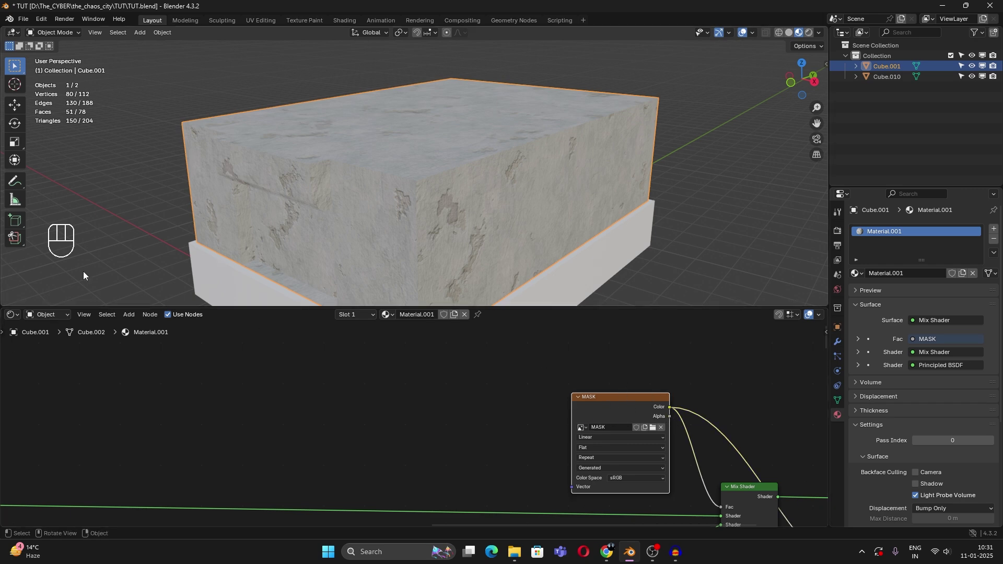
pyautogui.click(52, 32)
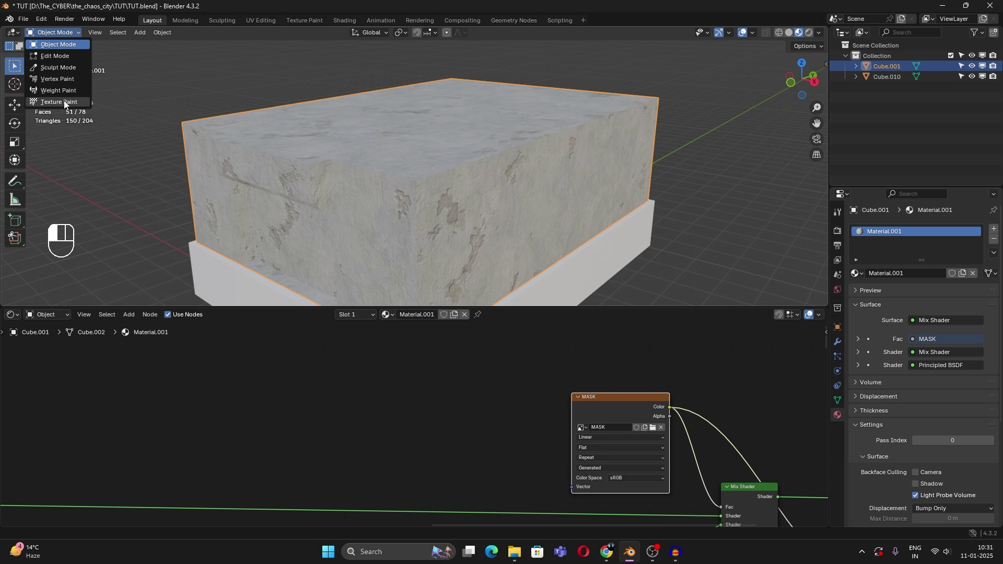
pyautogui.click(59, 102)
pyautogui.press('KP_Decimal')
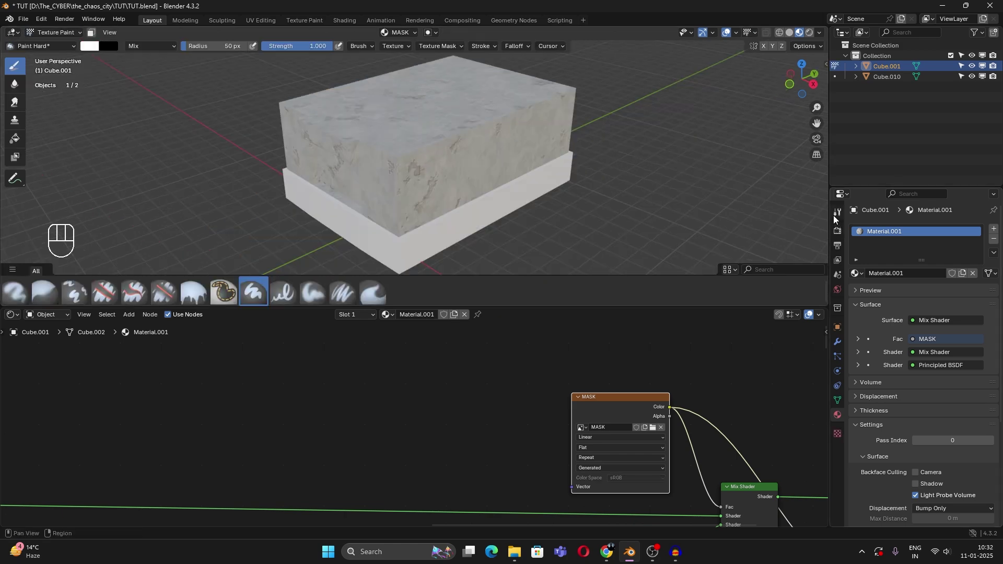
# Step: Set the Paint Hard brush's stroke spacing to 15% and jitter to 0.1978
pyautogui.click(838, 213)
pyautogui.scroll(-4, 883, 397)
pyautogui.click(878, 455)
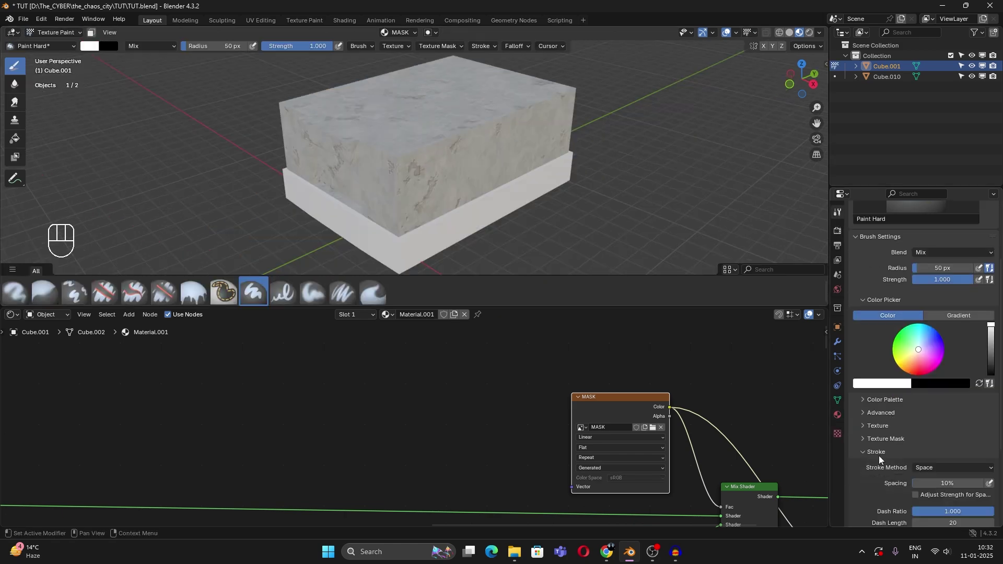
pyautogui.scroll(-4, 914, 433)
pyautogui.keyDown('shift'); pyautogui.moveTo(947, 433); pyautogui.dragTo(972, 434); pyautogui.keyUp('shift')
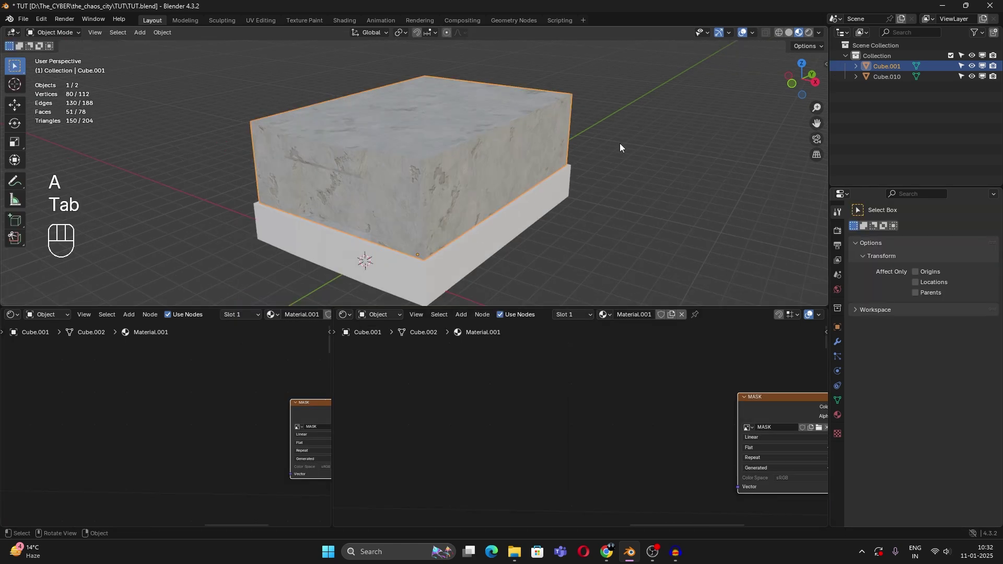
# Step: Turn the duplicate shader editor area into a UV Editor and enter Edit Mode on Cube.001
pyautogui.click(620, 143)
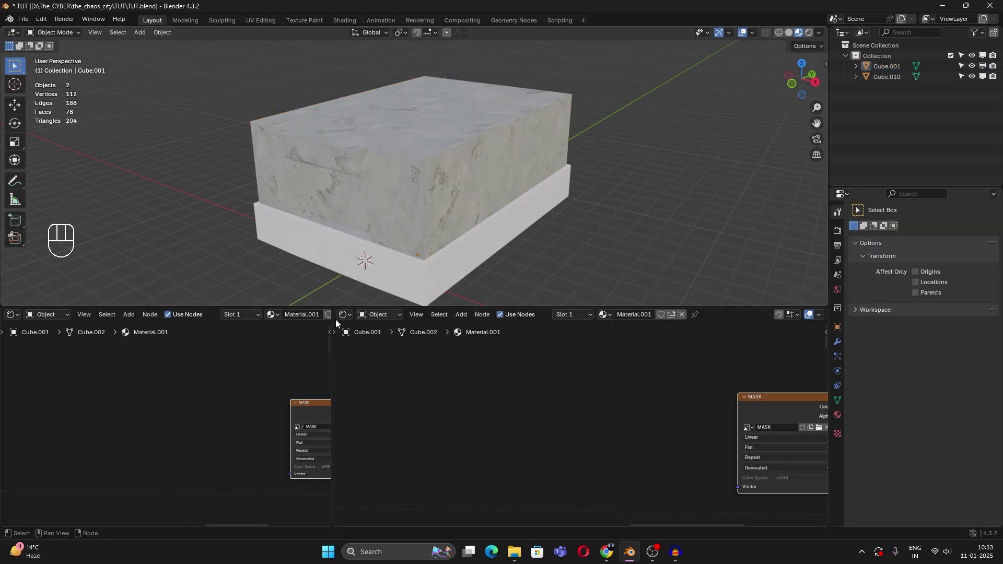
pyautogui.click(9, 319)
pyautogui.click(41, 367)
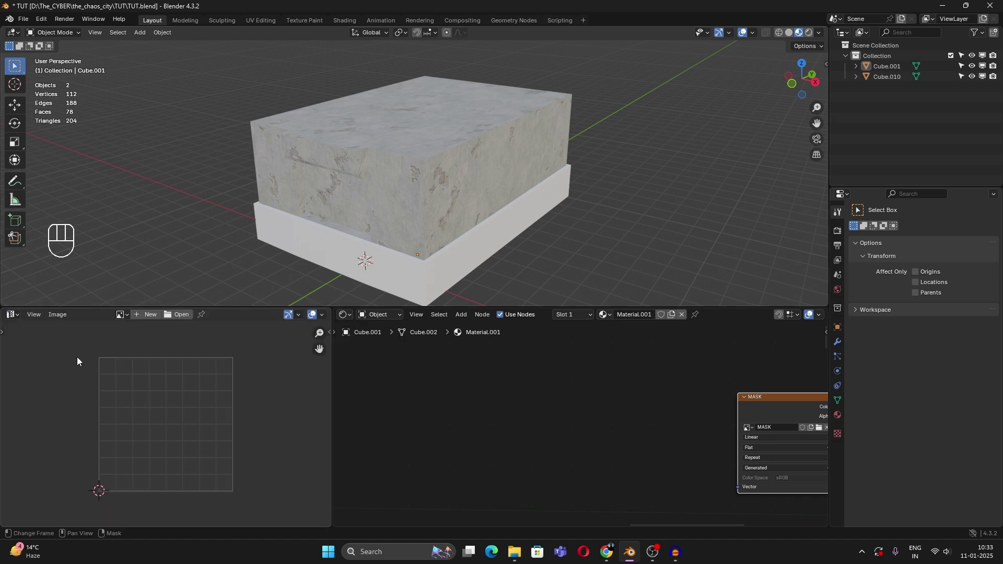
pyautogui.click(377, 194)
pyautogui.press('Tab')
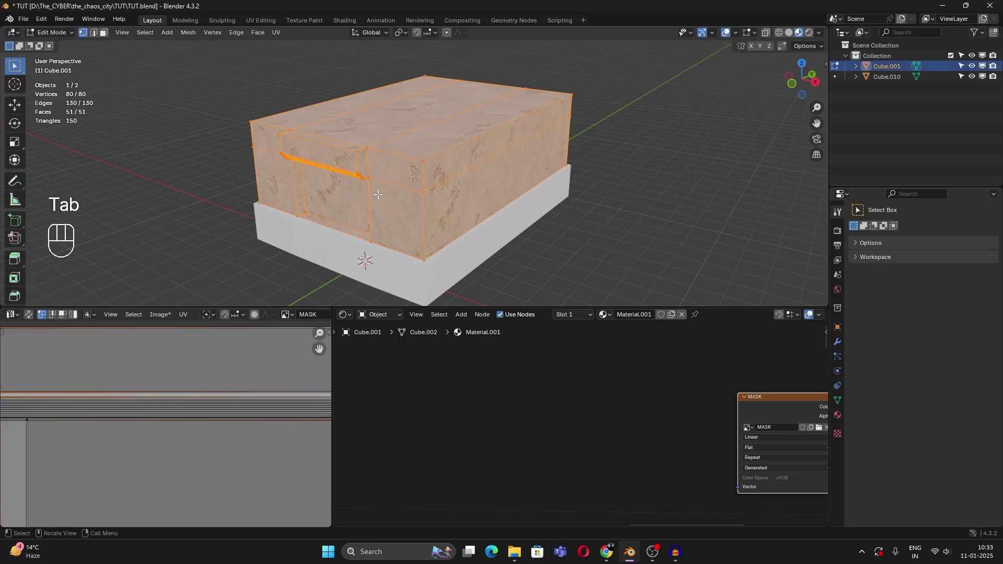
# Step: Select all of Cube.001's faces and UVs, pack the UV islands, and leave Edit Mode
pyautogui.press('a')
pyautogui.scroll(-12, 246, 444)
pyautogui.scroll(2, 248, 420)
pyautogui.moveTo(248, 416); pyautogui.dragTo(240, 434, button='middle')
pyautogui.press('a')
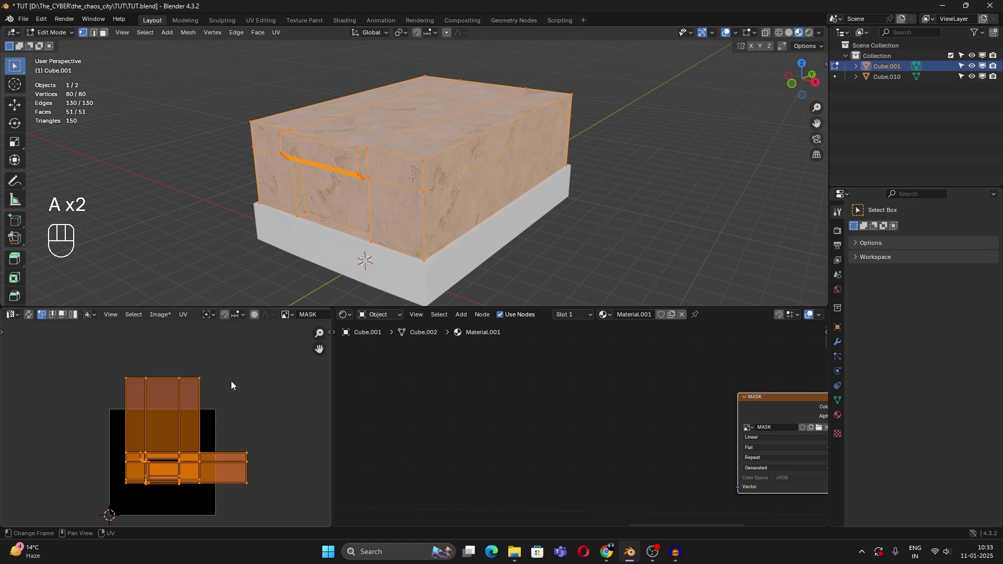
pyautogui.click(184, 314)
pyautogui.click(219, 299)
pyautogui.click(190, 313)
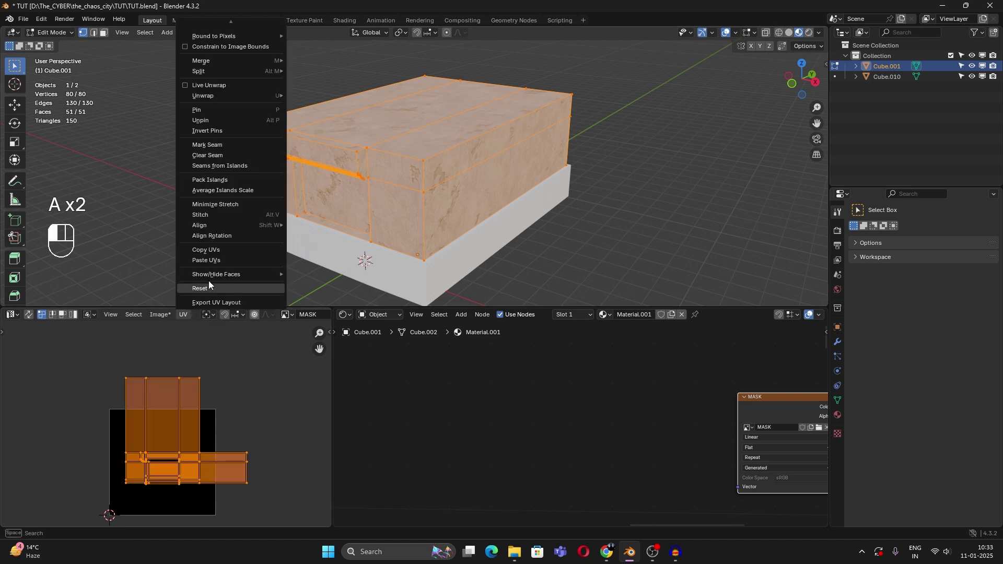
pyautogui.click(214, 179)
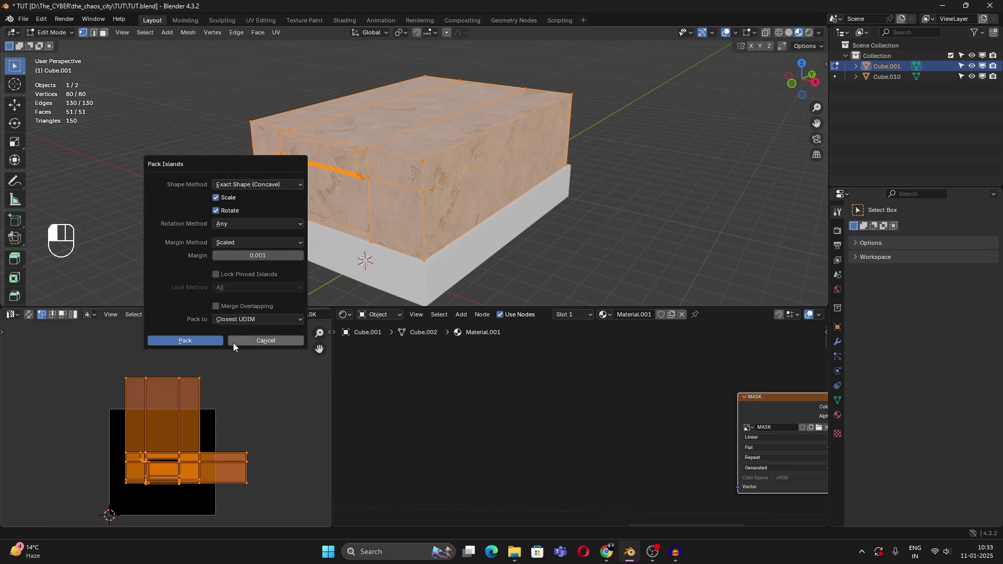
pyautogui.click(209, 340)
pyautogui.press('Tab')
# Step: Switch Cube.001 back to Texture Paint mode with the MASK image node active
pyautogui.moveTo(397, 245); pyautogui.dragTo(462, 184, button='middle')
pyautogui.scroll(2, 433, 232)
pyautogui.click(48, 32)
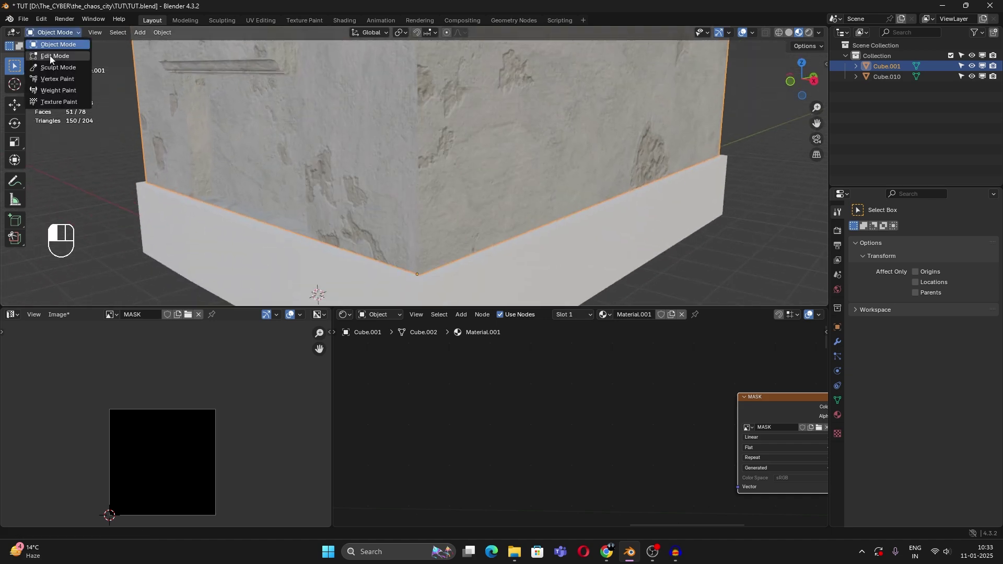
pyautogui.click(57, 102)
pyautogui.scroll(-3, 604, 419)
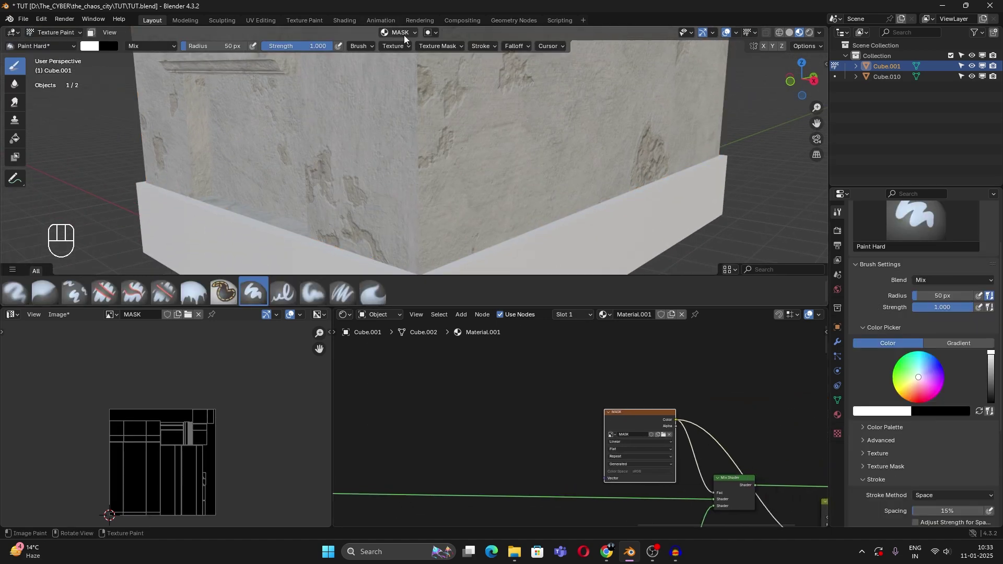
pyautogui.scroll(3, 529, 406)
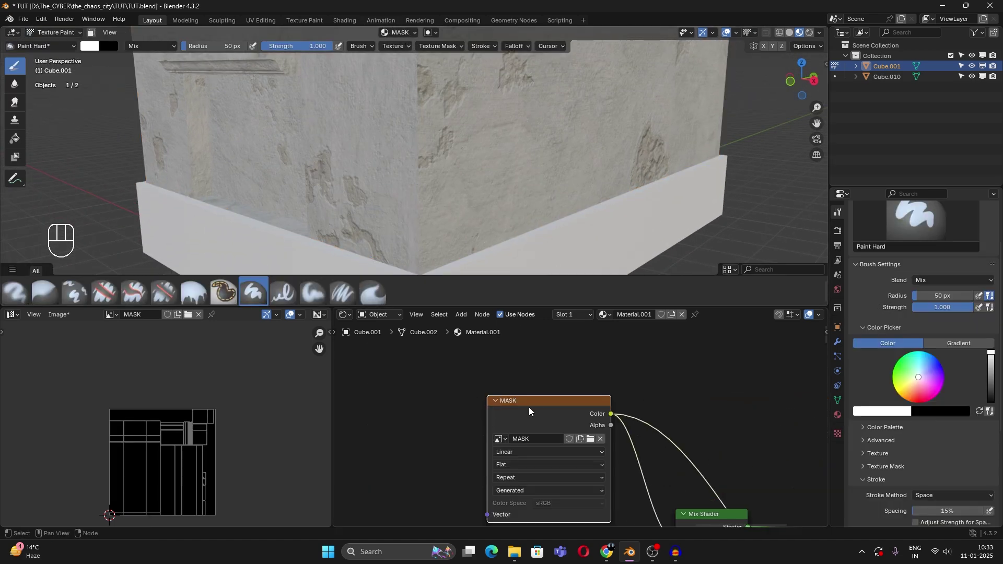
pyautogui.click(528, 439)
# Step: Paint a white patch into the mask at the base of the building's corner, across both adjoining walls
pyautogui.moveTo(352, 146); pyautogui.dragTo(442, 185, button='middle')
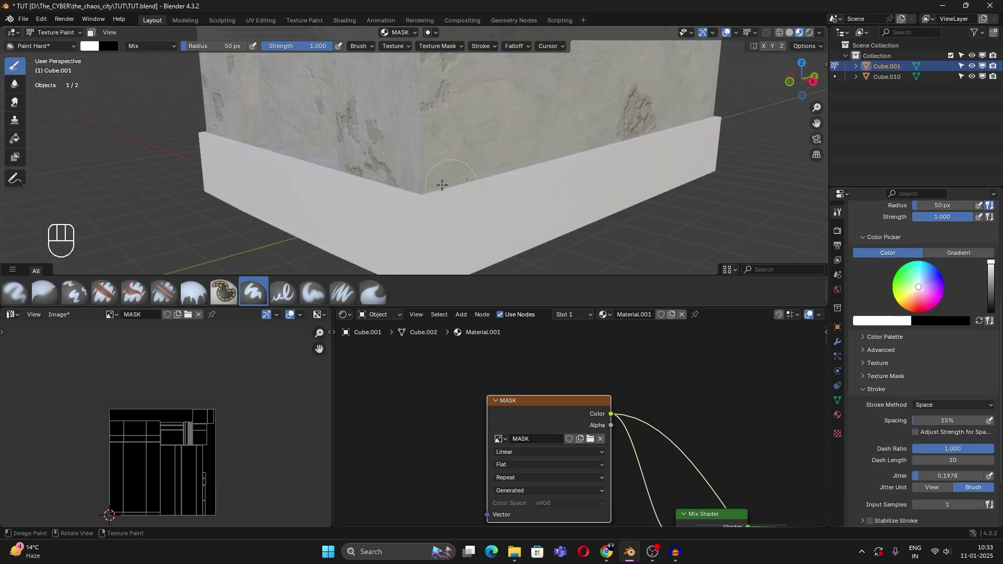
pyautogui.moveTo(442, 185)
pyautogui.mouseDown()
pyautogui.moveTo(368, 152)
pyautogui.moveTo(468, 165)
pyautogui.mouseUp()
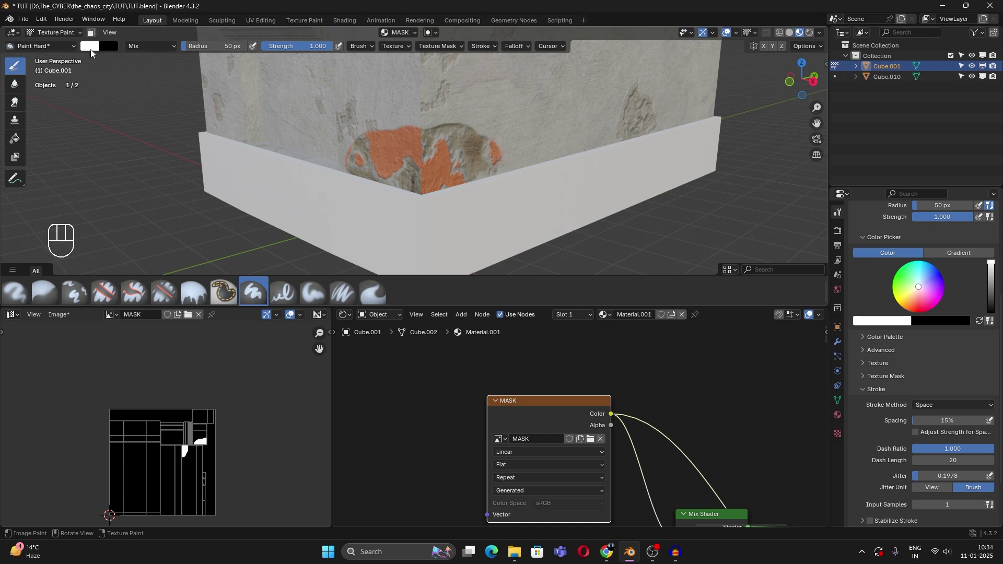
pyautogui.moveTo(422, 136); pyautogui.dragTo(444, 149, button='middle')
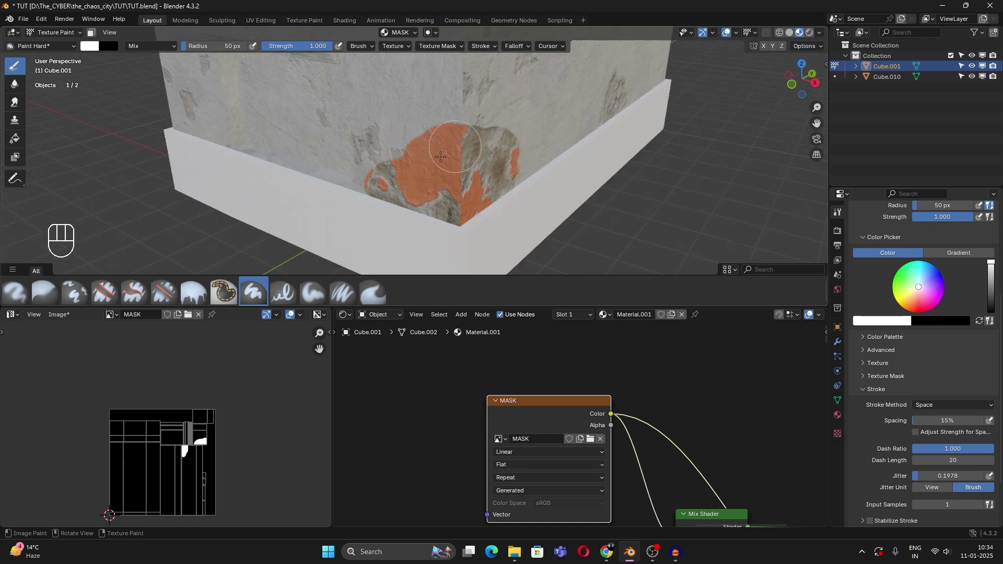
pyautogui.keyDown('shift'); pyautogui.scroll(5, 442, 156); pyautogui.keyUp('shift')
# Step: Switch the brush to black with a strength of 0.158 and a radius of 83 px
pyautogui.press('x')
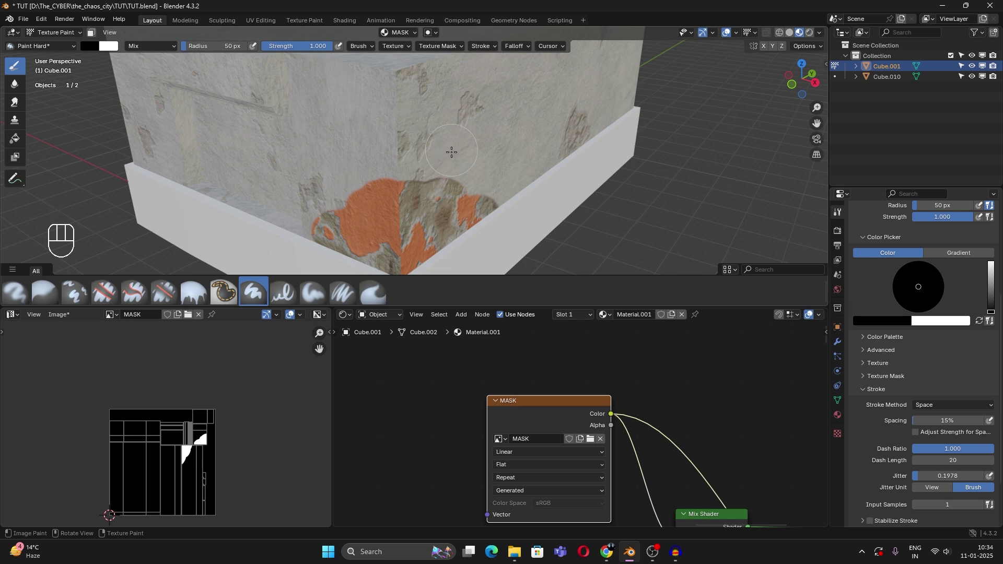
pyautogui.moveTo(452, 152); pyautogui.dragTo(345, 222)
pyautogui.hotkey('ctrl', 'z')
pyautogui.moveTo(457, 214)
pyautogui.mouseDown(button='middle')
pyautogui.moveTo(470, 184)
pyautogui.moveTo(379, 211)
pyautogui.mouseUp(button='middle')
pyautogui.moveTo(319, 46); pyautogui.dragTo(272, 46)
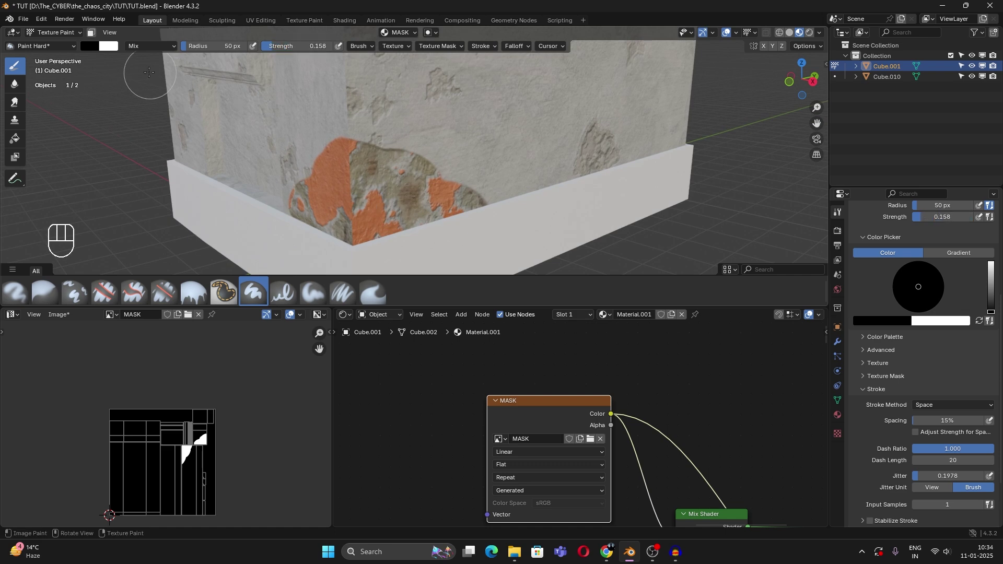
pyautogui.press('f')
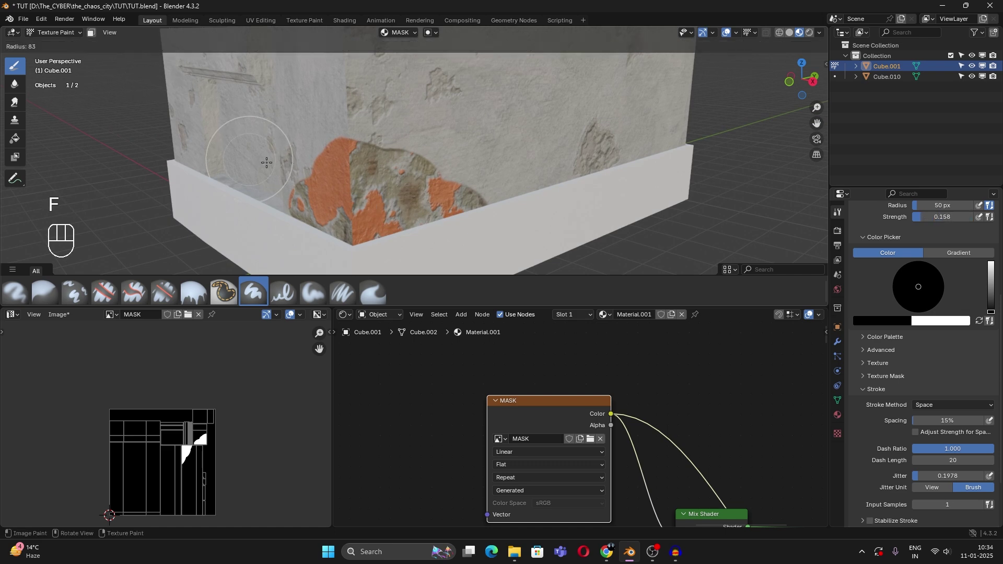
pyautogui.click(266, 162)
# Step: Soften the upper part of the painted corner patch with faint black strokes
pyautogui.moveTo(267, 162); pyautogui.dragTo(444, 122, button='middle')
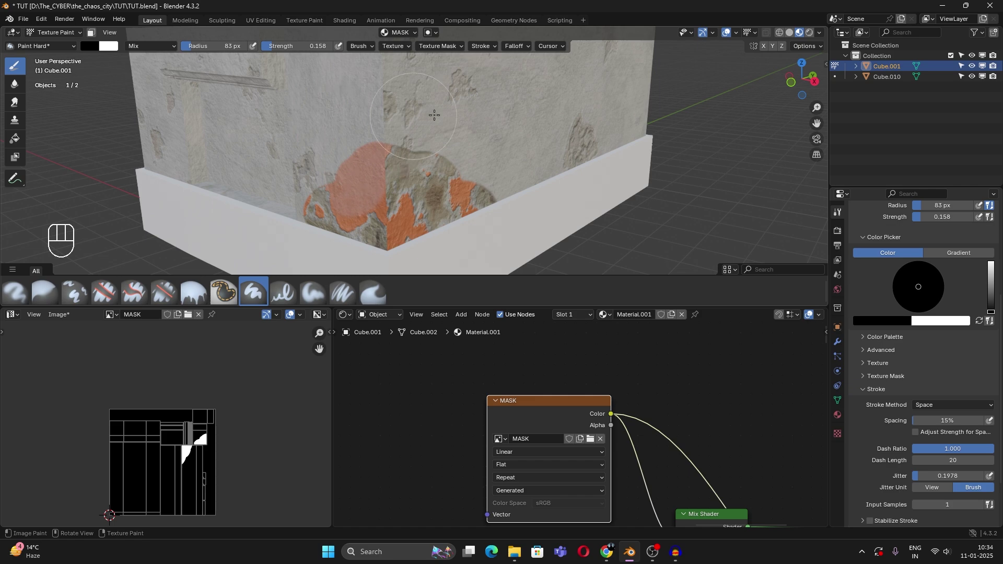
pyautogui.scroll(3, 434, 115)
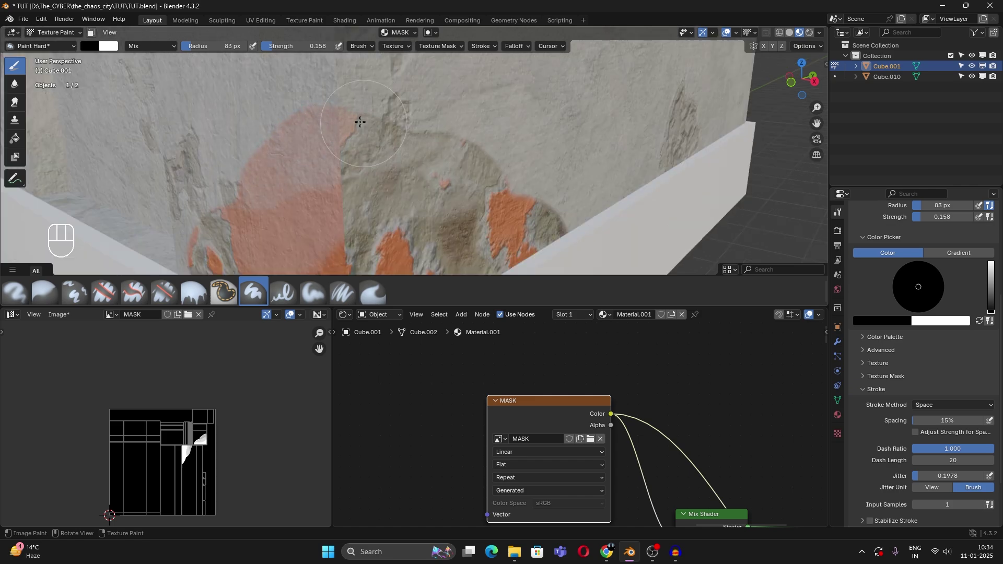
pyautogui.scroll(-3, 360, 122)
pyautogui.press('x')
pyautogui.moveTo(360, 121); pyautogui.dragTo(571, 175, button='middle')
# Step: Set the brush's stroke spacing to 10% and jitter to 0.1
pyautogui.press('x')
pyautogui.press('x')
pyautogui.scroll(-2, 947, 366)
pyautogui.moveTo(947, 357); pyautogui.dragTo(940, 357)
pyautogui.moveTo(947, 413)
pyautogui.keyDown('shift'); pyautogui.mouseDown()
pyautogui.moveTo(919, 413)
pyautogui.moveTo(956, 413)
pyautogui.mouseUp(); pyautogui.keyUp('shift')
# Step: Paint the mask along the lower walls around the building, alternating white and black, with brush strength raised to 0.540
pyautogui.moveTo(522, 172)
pyautogui.mouseDown(button='middle')
pyautogui.moveTo(574, 199)
pyautogui.moveTo(584, 168)
pyautogui.moveTo(523, 215)
pyautogui.mouseUp(button='middle')
pyautogui.scroll(2, 524, 215)
pyautogui.press('x')
pyautogui.moveTo(679, 199)
pyautogui.mouseDown()
pyautogui.moveTo(465, 141)
pyautogui.moveTo(631, 237)
pyautogui.moveTo(329, 199)
pyautogui.mouseUp()
pyautogui.press('x')
pyautogui.press('x')
pyautogui.moveTo(329, 198)
pyautogui.mouseDown(button='middle')
pyautogui.moveTo(470, 156)
pyautogui.moveTo(514, 177)
pyautogui.moveTo(425, 174)
pyautogui.mouseUp(button='middle')
pyautogui.press('x')
pyautogui.hotkey('shift', 'f')
pyautogui.moveTo(428, 199); pyautogui.dragTo(245, 130)
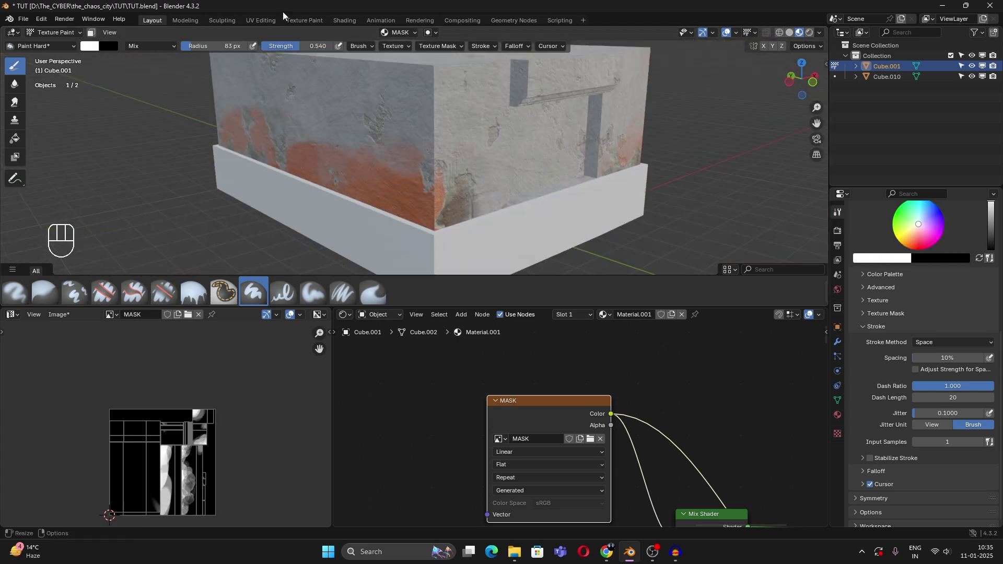
pyautogui.moveTo(418, 136)
pyautogui.mouseDown(button='middle')
pyautogui.moveTo(459, 205)
pyautogui.moveTo(257, 89)
pyautogui.mouseUp(button='middle')
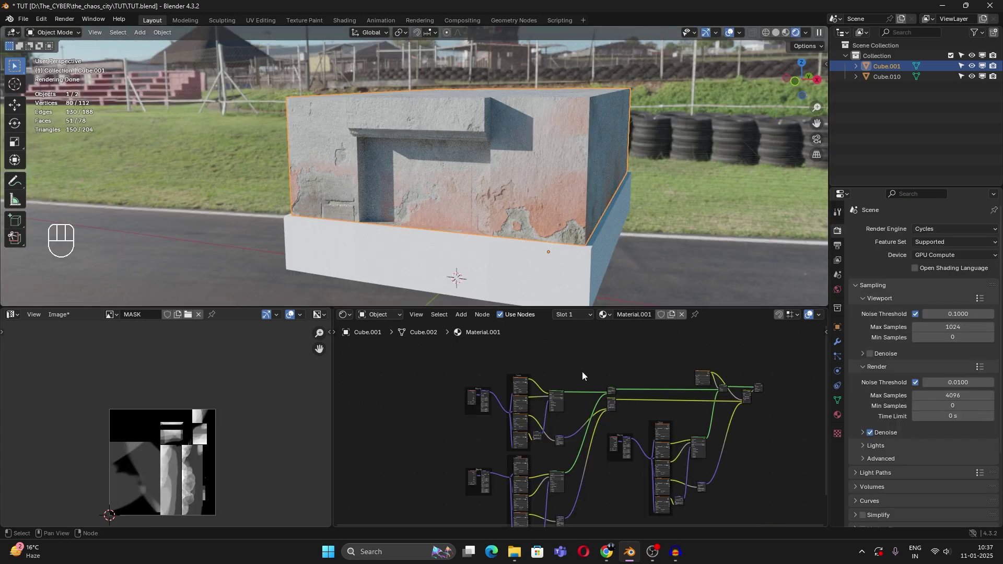
# Step: Examine the material's node network and the building's recessed wall in rendered and solid shading
pyautogui.scroll(3, 583, 415)
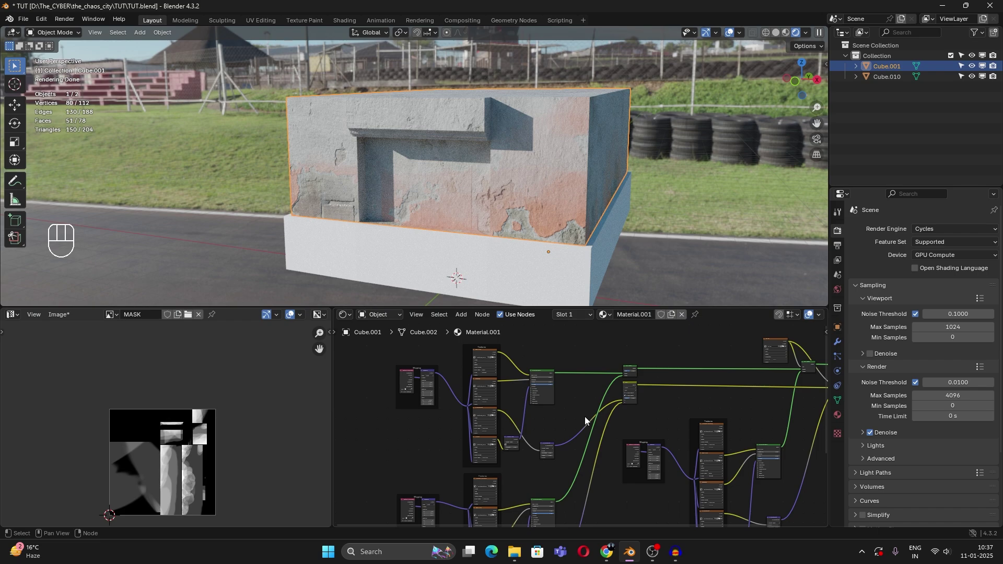
pyautogui.scroll(4, 584, 415)
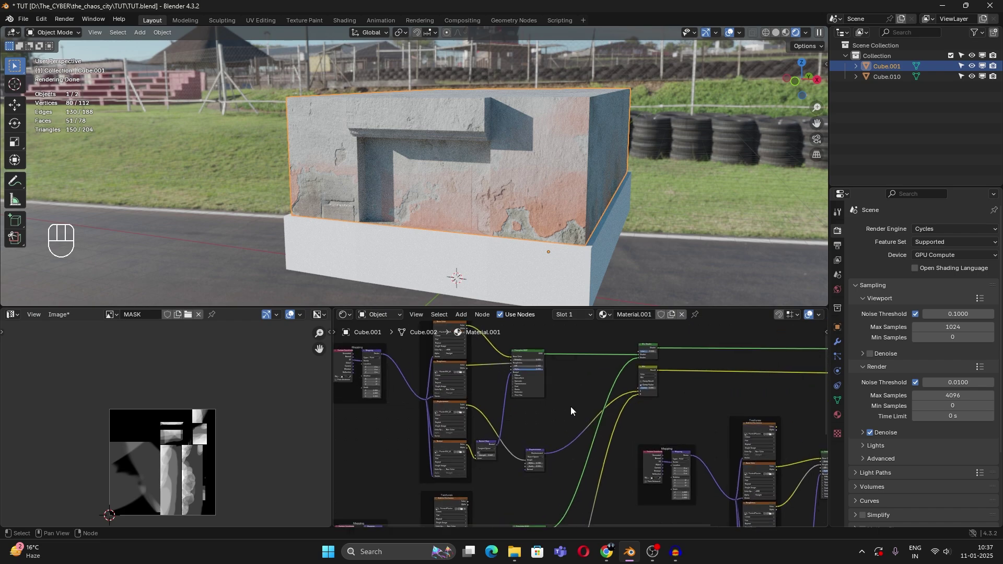
pyautogui.moveTo(522, 209); pyautogui.dragTo(557, 159, button='middle')
pyautogui.scroll(3, 429, 196)
pyautogui.press('Tab')
pyautogui.press('Tab')
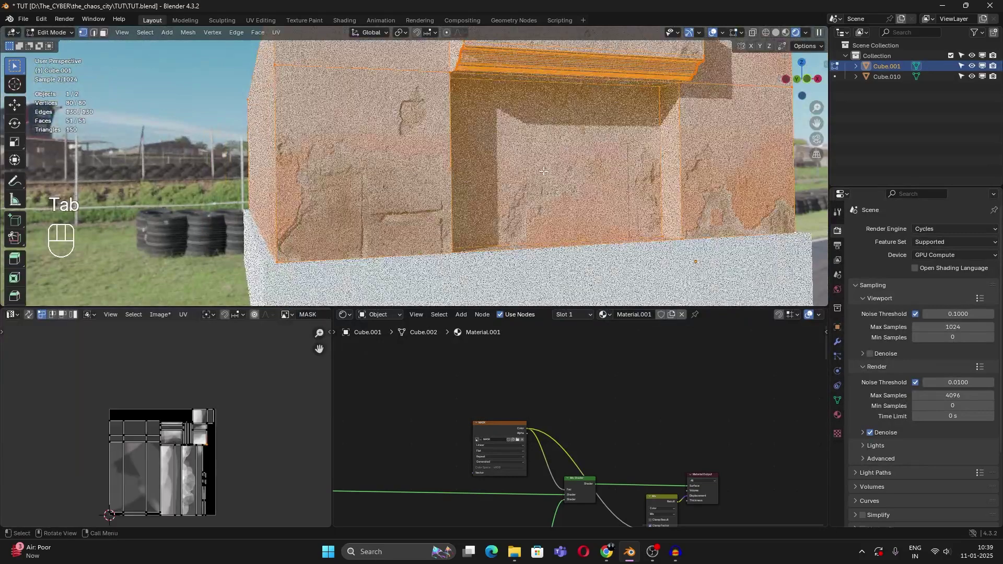
pyautogui.press('z')
pyautogui.moveTo(685, 190); pyautogui.dragTo(502, 179, button='middle')
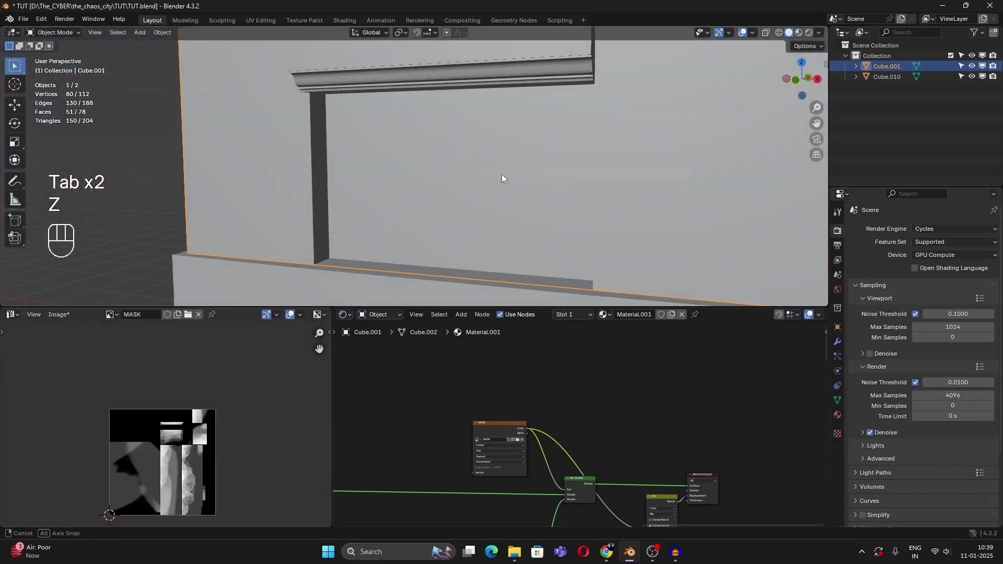
# Step: Assign a newly created second material to the recessed wall face beneath the ledge, working in material preview shading
pyautogui.press('z')
pyautogui.click(469, 253)
pyautogui.moveTo(480, 218); pyautogui.dragTo(446, 171, button='middle')
pyautogui.press('Tab')
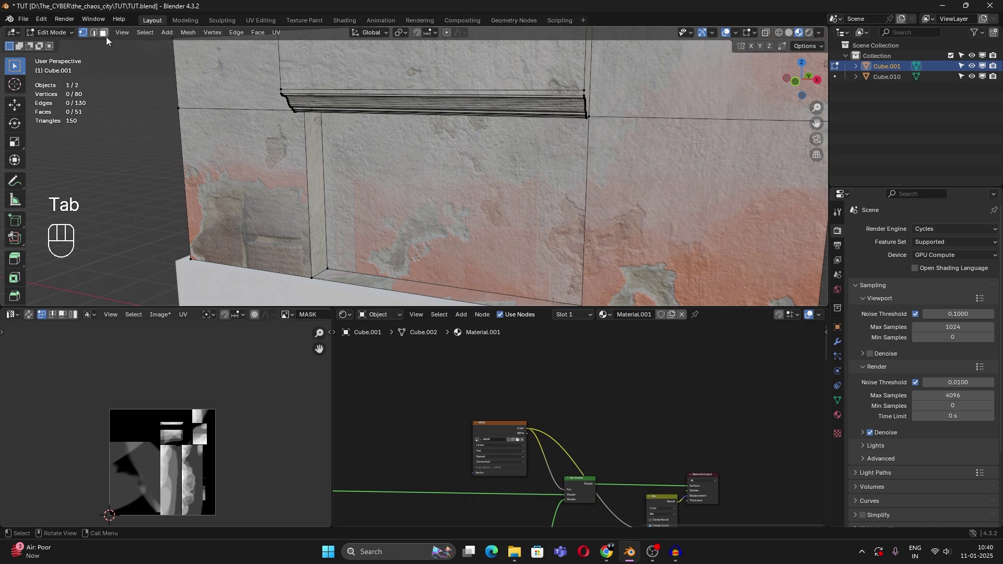
pyautogui.click(391, 184)
pyautogui.scroll(-5, 397, 199)
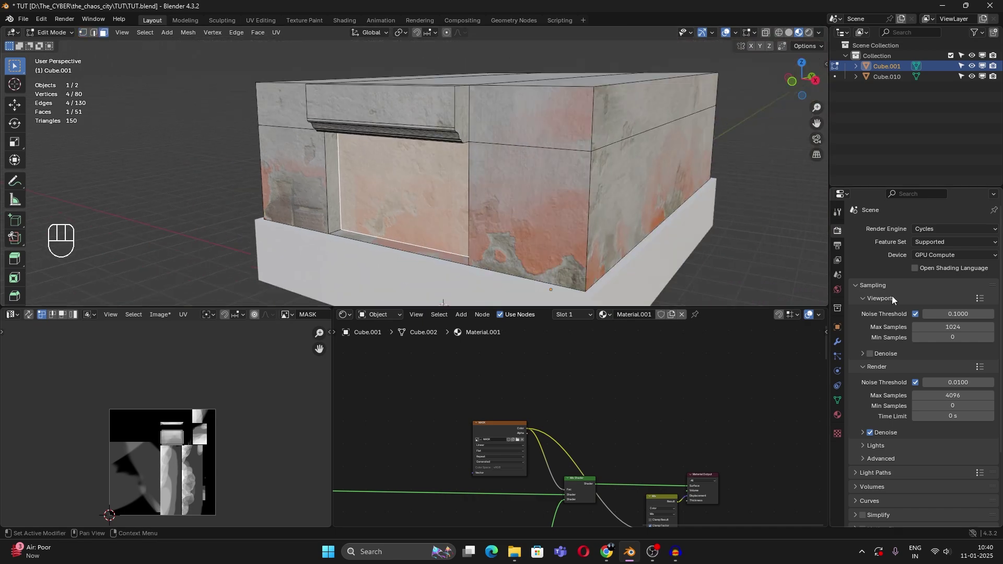
pyautogui.click(837, 415)
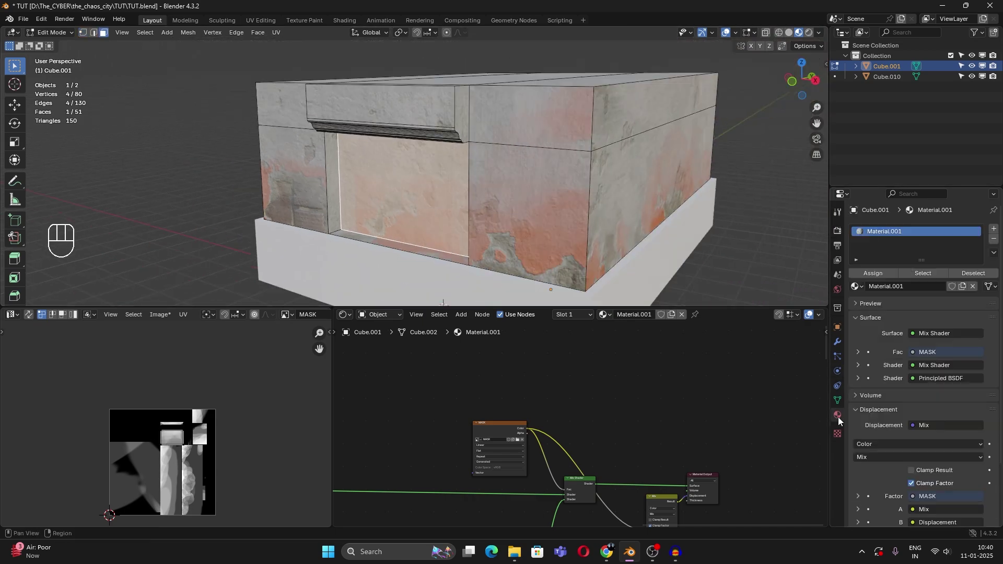
pyautogui.click(996, 233)
pyautogui.click(890, 302)
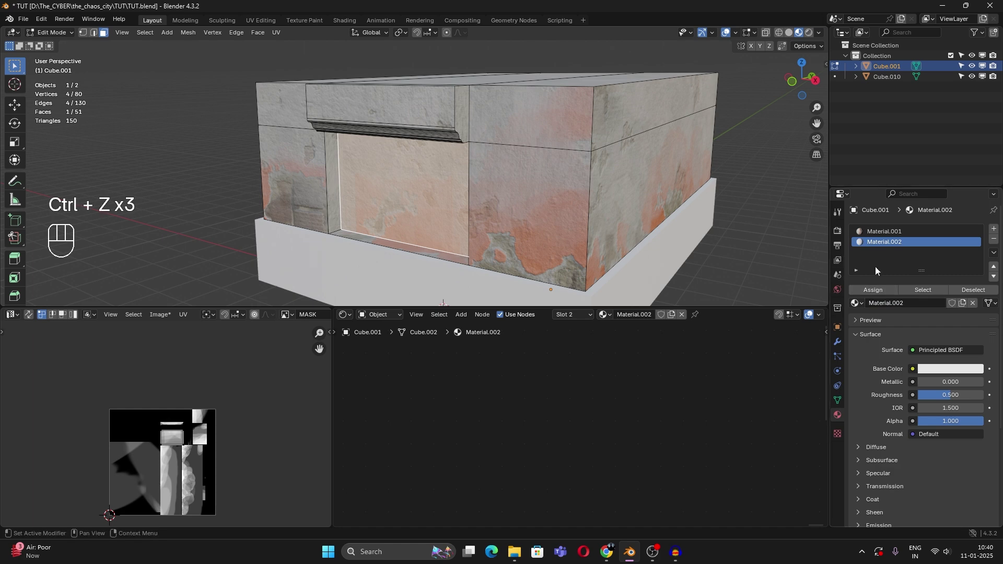
pyautogui.click(871, 290)
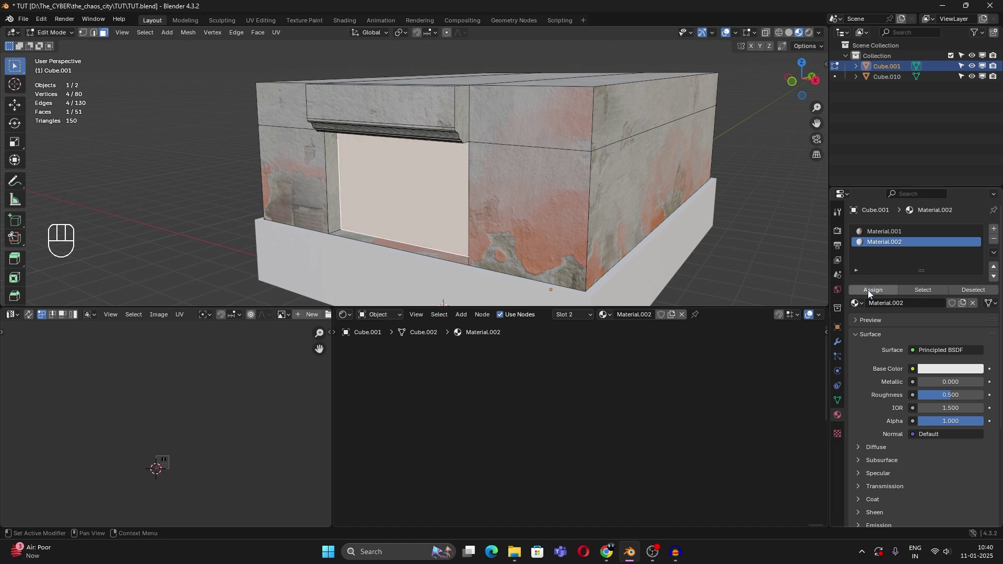
pyautogui.press('Tab')
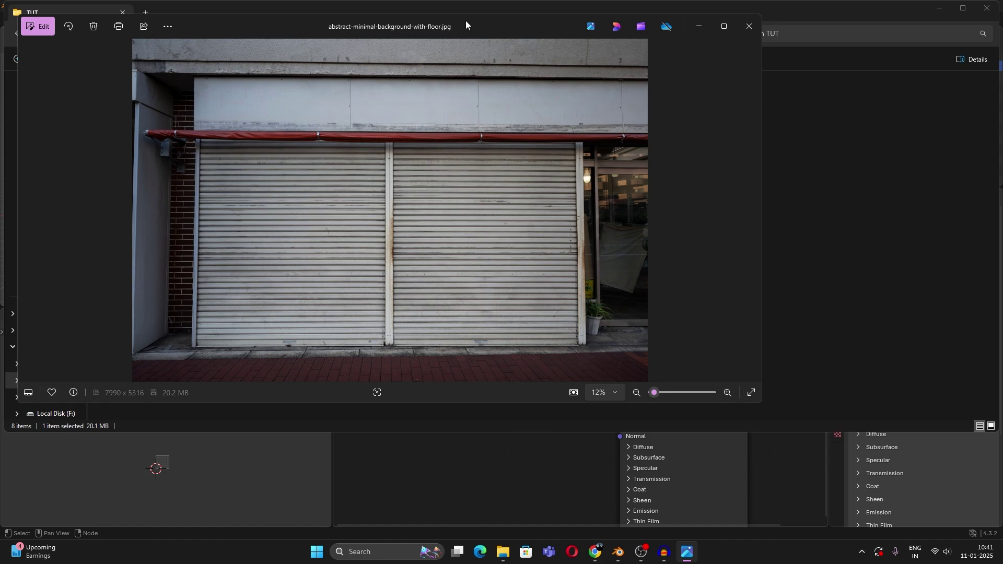
# Step: Bring abstract-minimal-background-with-floor.jpg from the TUT folder into the new material and link its Color to the Base Color
pyautogui.moveTo(478, 18); pyautogui.dragTo(738, 55)
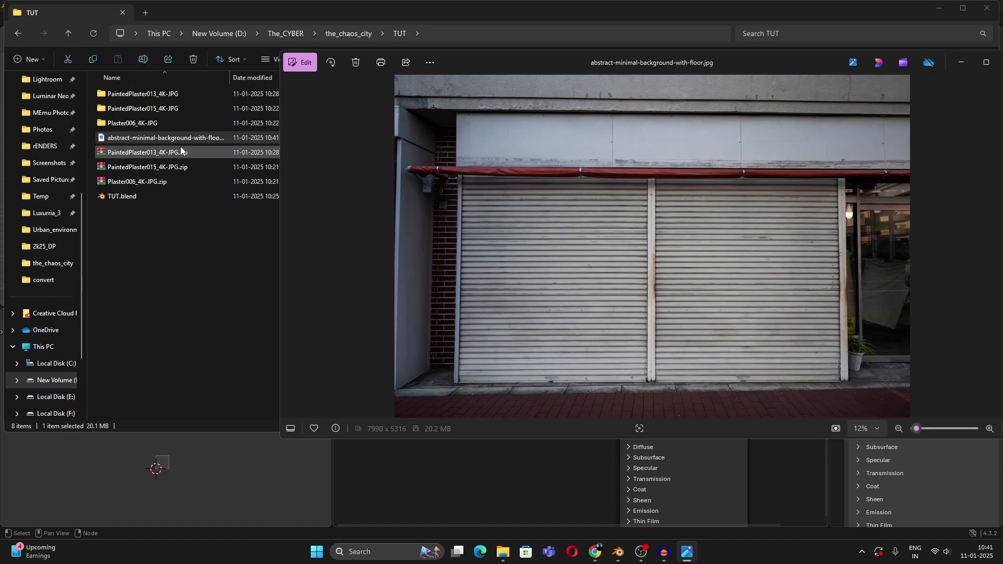
pyautogui.moveTo(148, 141); pyautogui.dragTo(413, 447)
pyautogui.moveTo(464, 485); pyautogui.dragTo(467, 480)
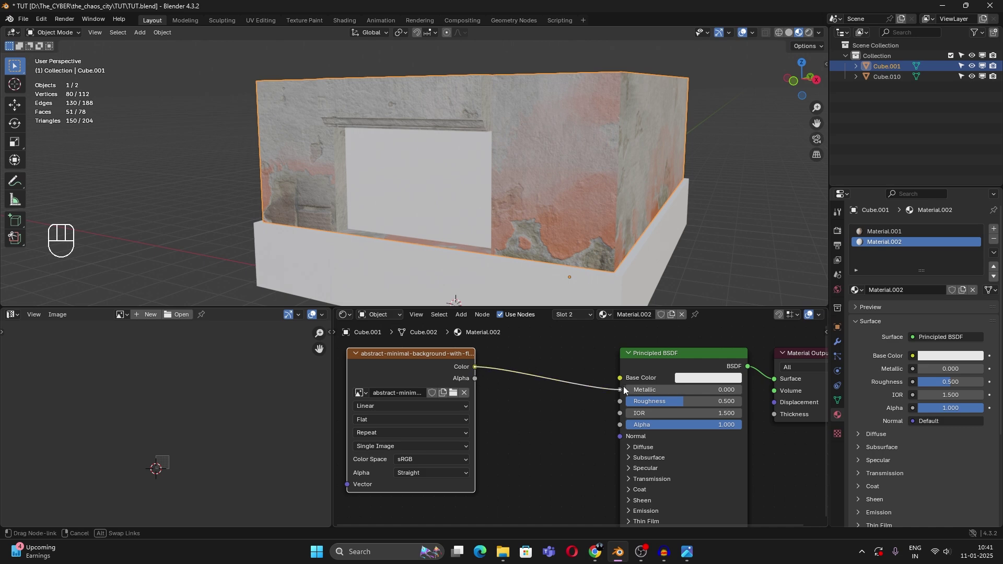
pyautogui.moveTo(621, 378); pyautogui.dragTo(621, 379)
pyautogui.moveTo(543, 290); pyautogui.dragTo(465, 206, button='middle')
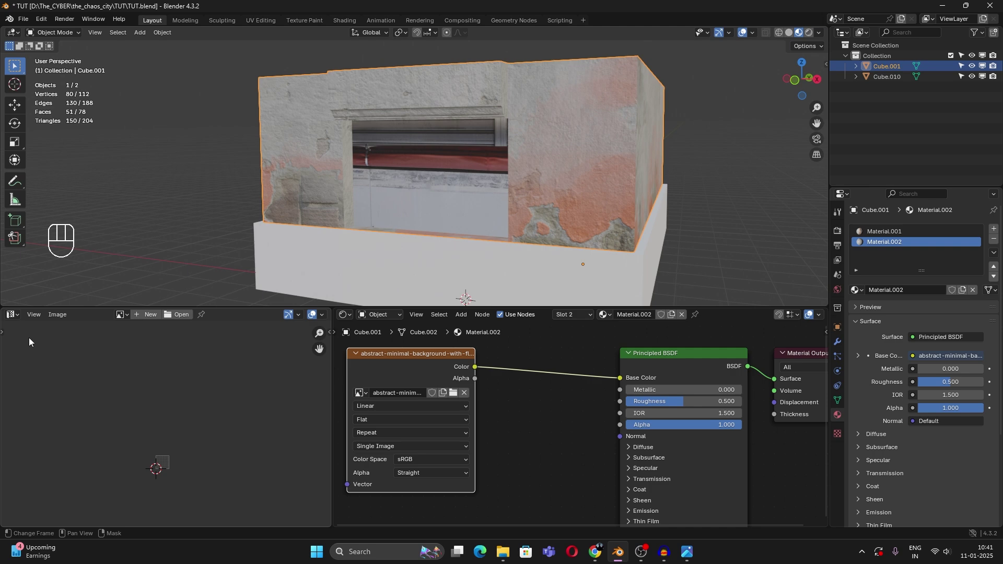
# Step: Move and scale the recessed face's UVs to fit the width and upper edge of the first shutter in the photo
pyautogui.moveTo(431, 159); pyautogui.dragTo(450, 177, button='middle')
pyautogui.press('Tab')
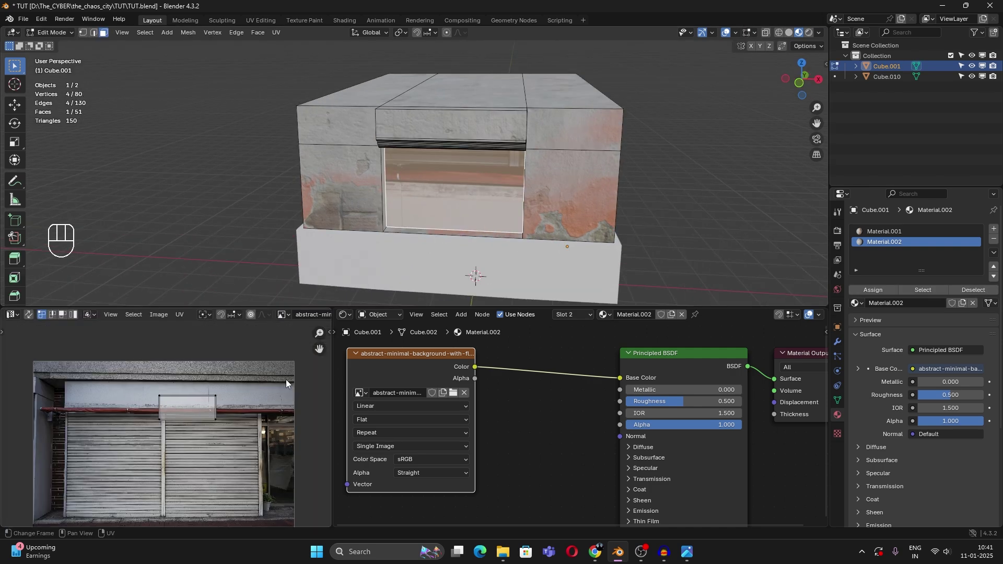
pyautogui.scroll(-3, 186, 418)
pyautogui.scroll(3, 186, 418)
pyautogui.moveTo(186, 419); pyautogui.dragTo(187, 376, button='middle')
pyautogui.scroll(-1, 207, 400)
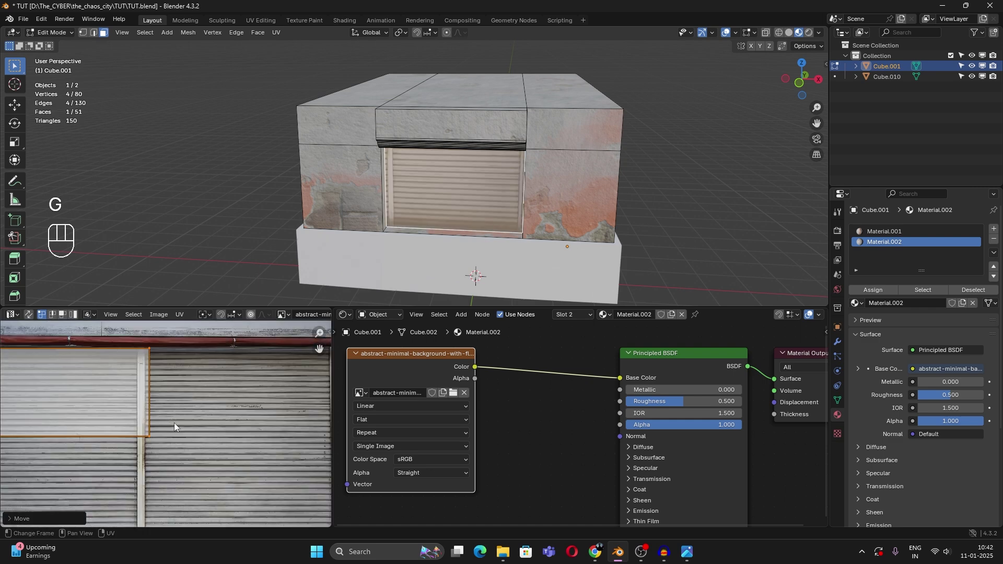
pyautogui.moveTo(174, 422); pyautogui.dragTo(279, 421, button='middle')
pyautogui.scroll(-2, 285, 415)
pyautogui.press('s')
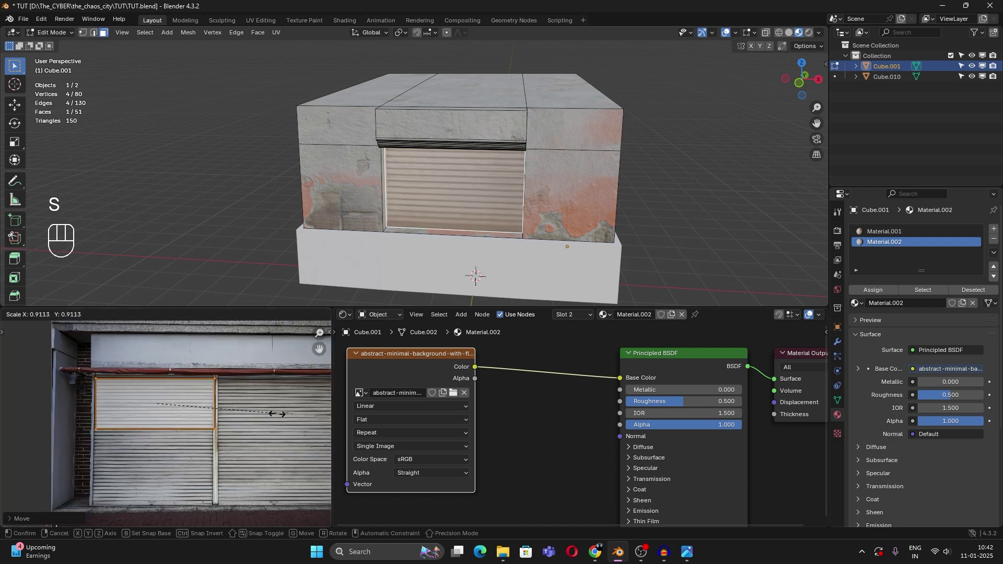
pyautogui.press('g')
pyautogui.click(175, 427)
pyautogui.scroll(3, 175, 427)
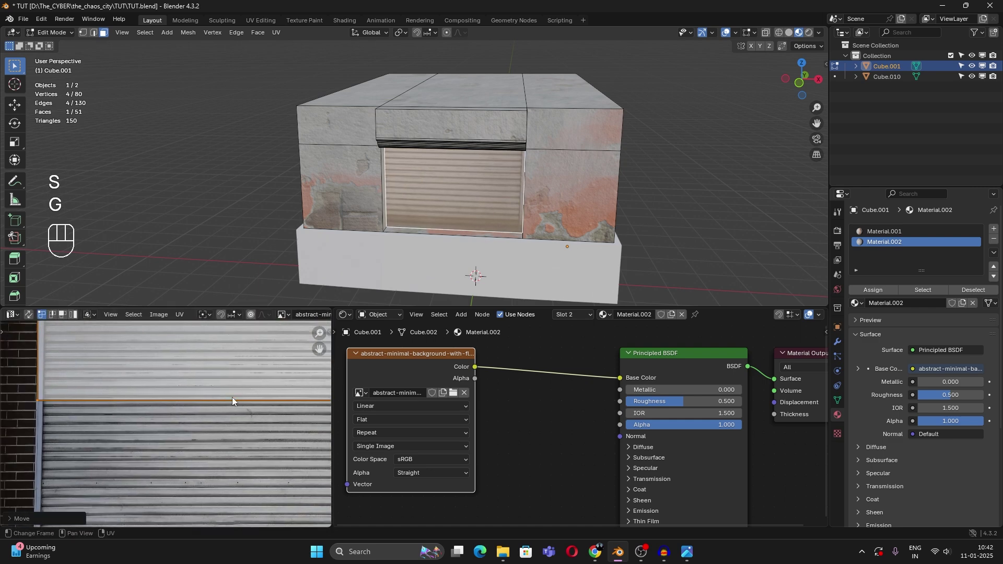
# Step: Move the face's two lower UV corners down to the bottom edge of the first shutter
pyautogui.scroll(-3, 232, 397)
pyautogui.press('g')
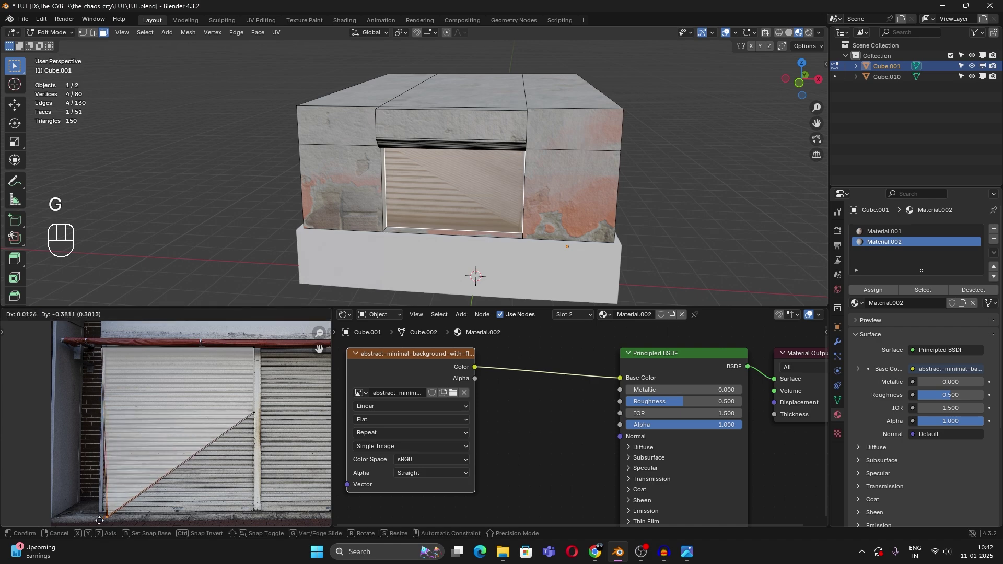
pyautogui.click(217, 468)
pyautogui.click(254, 413)
pyautogui.press('g')
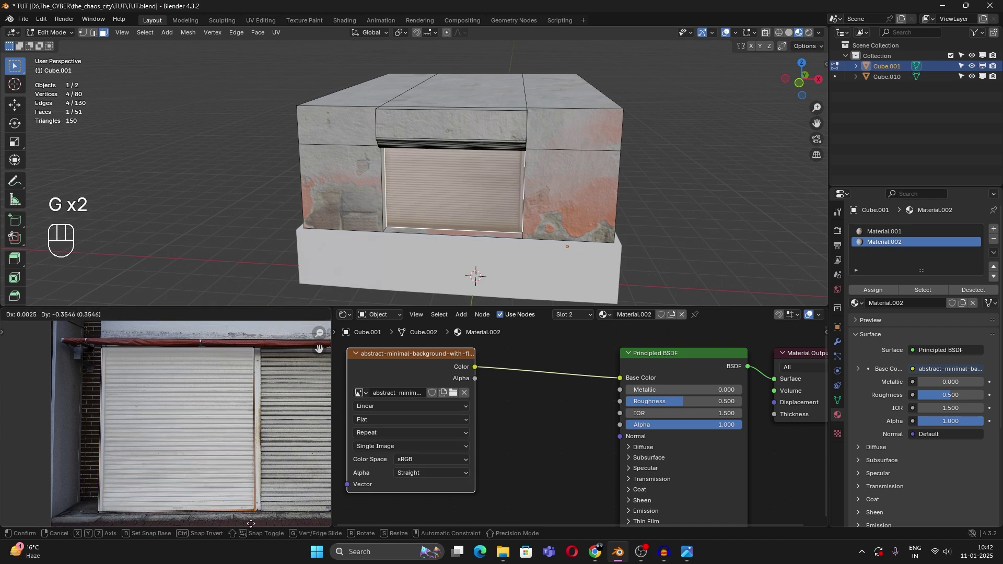
pyautogui.click(254, 510)
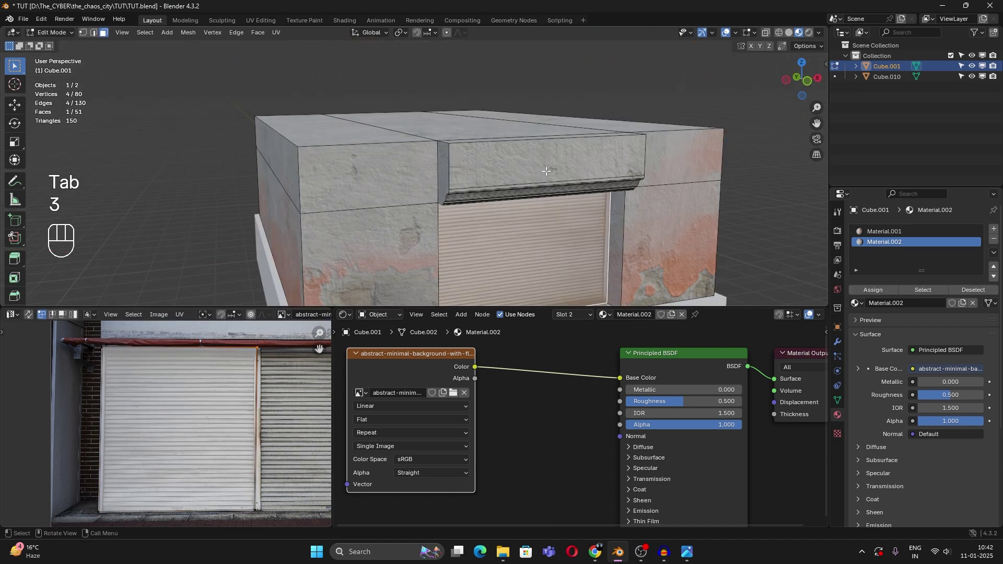
# Step: Assign a newly created third material to the protruding front face above the shutter's ledge
pyautogui.click(547, 170)
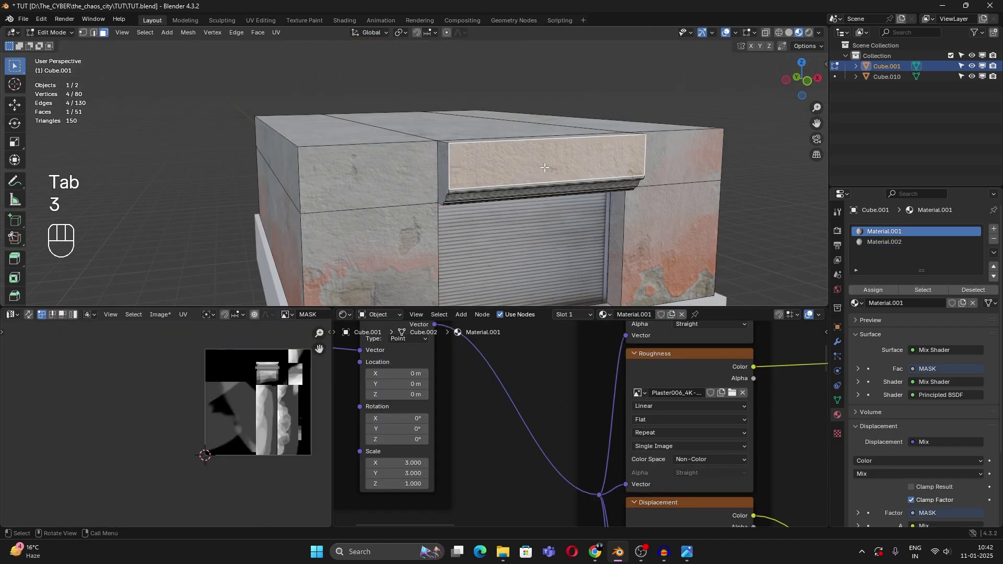
pyautogui.moveTo(572, 168)
pyautogui.mouseDown(button='middle')
pyautogui.moveTo(614, 168)
pyautogui.moveTo(590, 167)
pyautogui.mouseUp(button='middle')
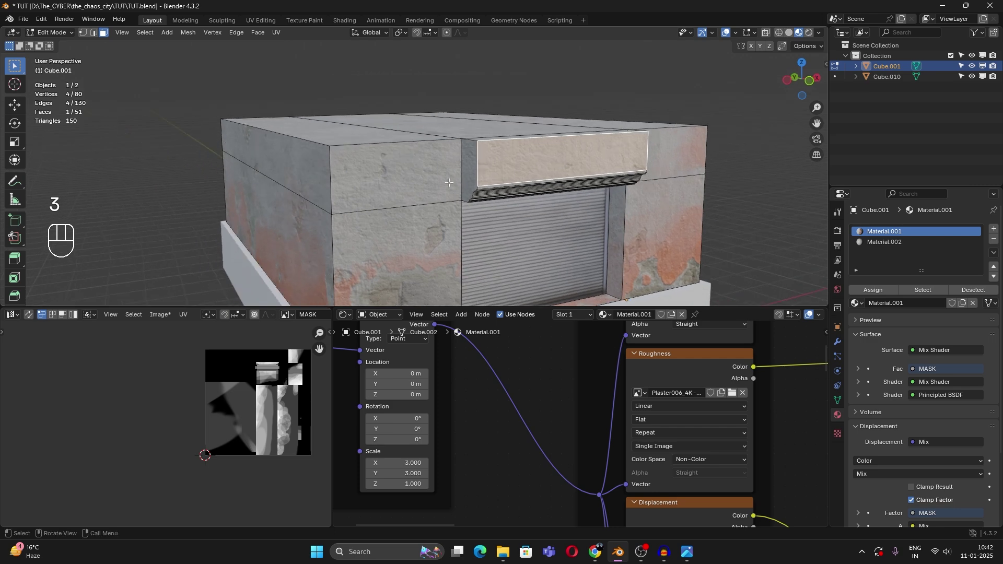
pyautogui.click(992, 229)
pyautogui.click(939, 303)
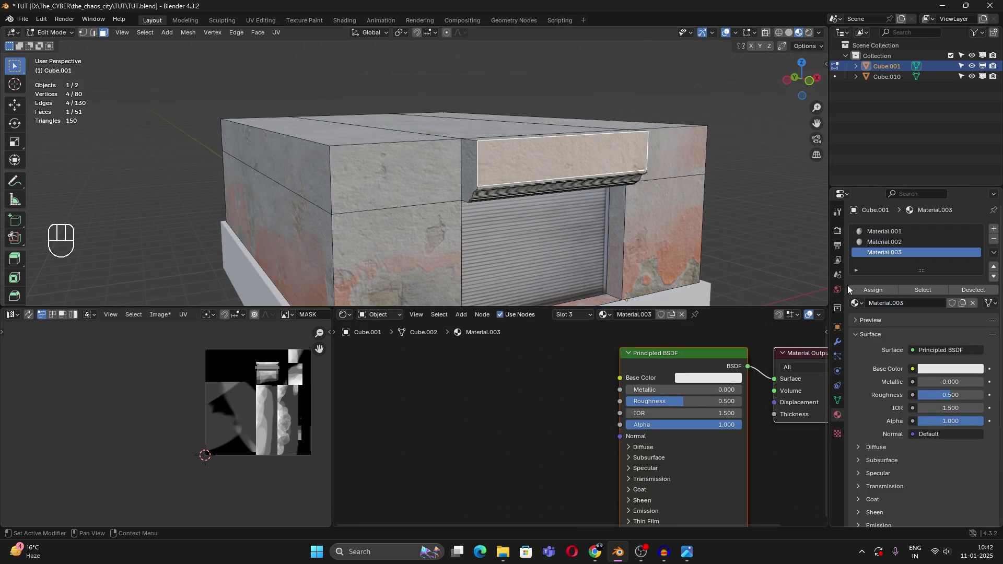
pyautogui.press('Tab')
pyautogui.moveTo(631, 130); pyautogui.dragTo(578, 170, button='middle')
pyautogui.scroll(2, 579, 170)
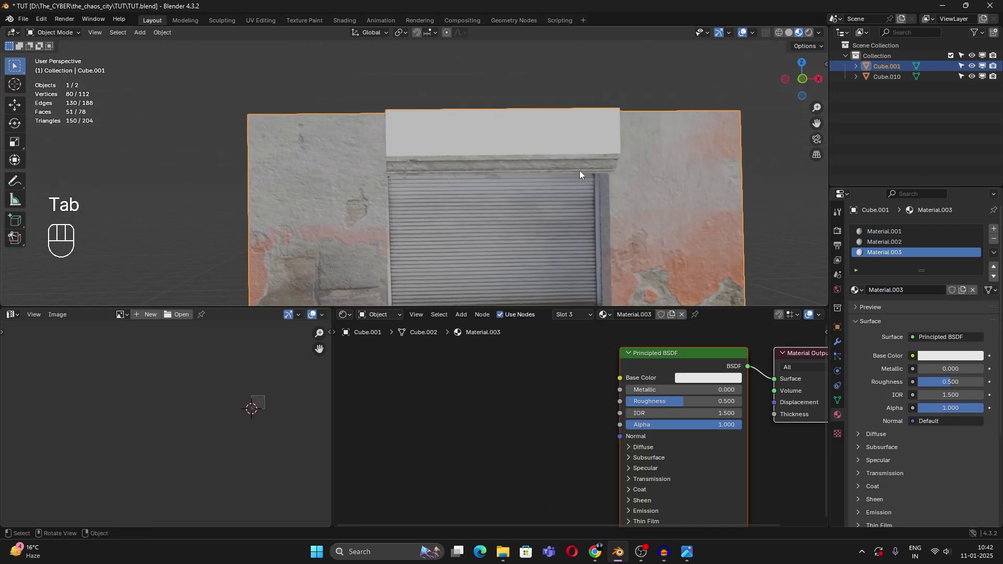
pyautogui.scroll(-2, 560, 397)
pyautogui.moveTo(551, 275); pyautogui.dragTo(492, 269, button='middle')
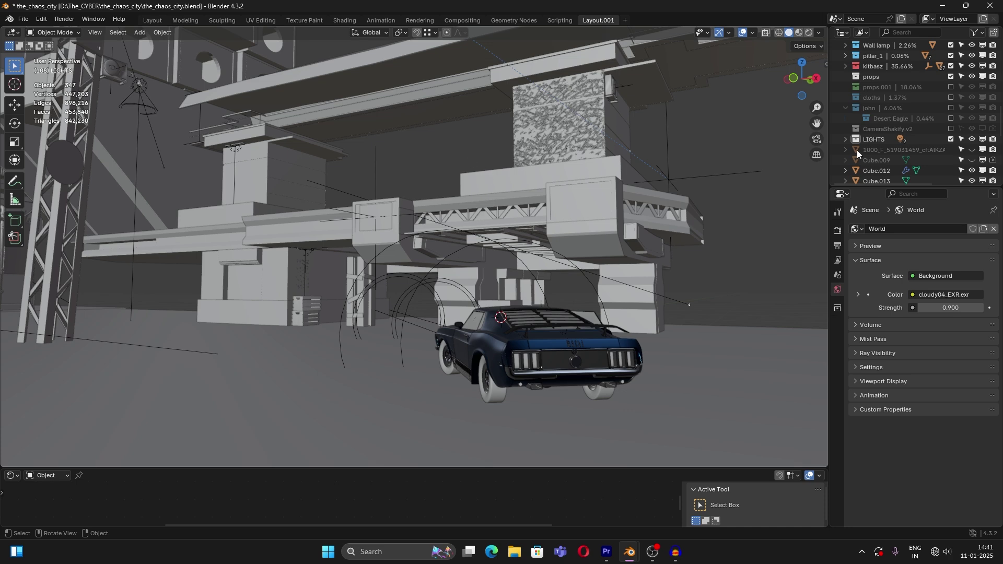
# Step: Enable the cloths and props.001 collections in the the_chaos_city scene
pyautogui.click(951, 97)
pyautogui.click(951, 87)
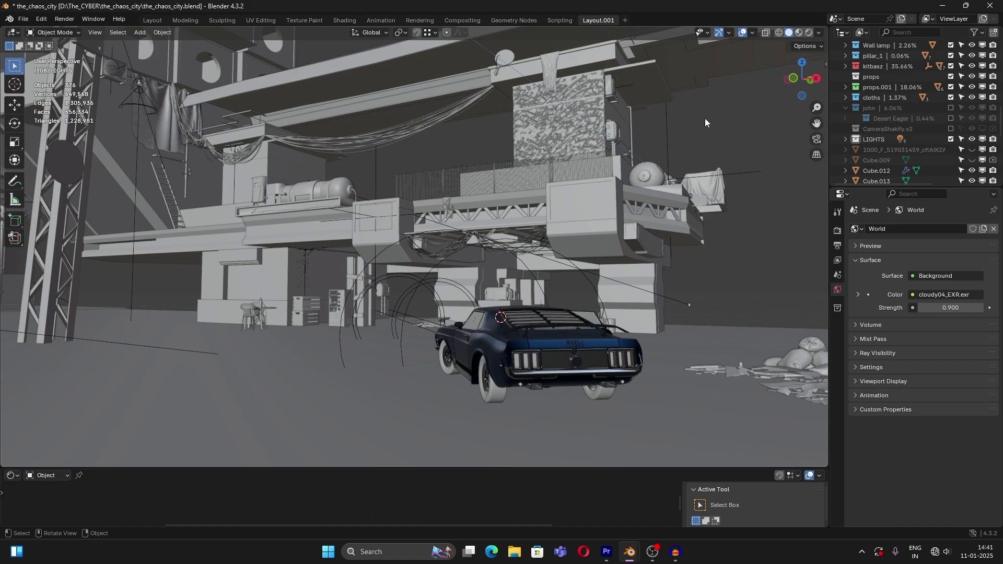
pyautogui.scroll(8, 313, 220)
# Step: Examine the power generators, tank and AC unit placed as props on the elevated deck and its building
pyautogui.click(336, 238)
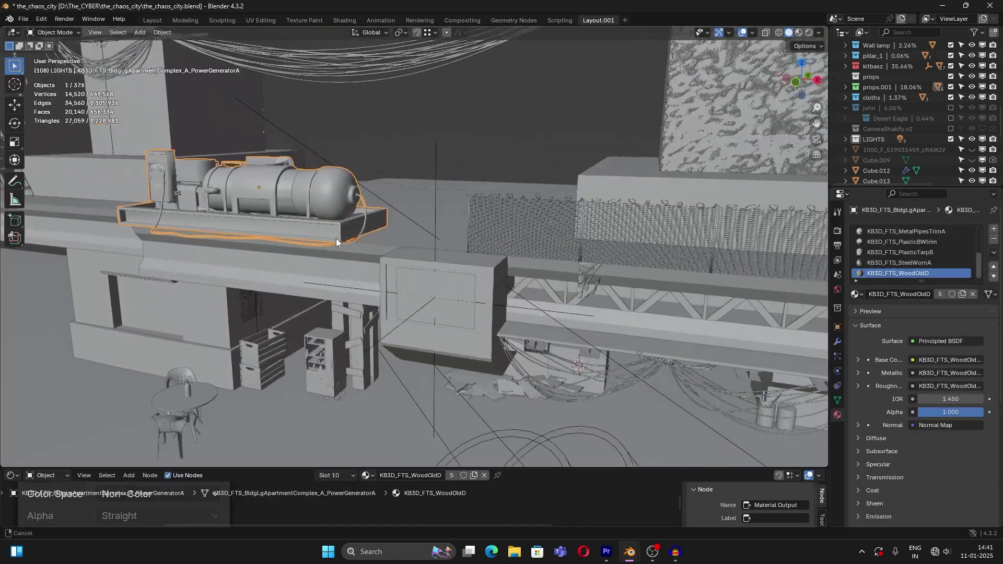
pyautogui.moveTo(336, 239); pyautogui.dragTo(543, 265, button='middle')
pyautogui.click(638, 288)
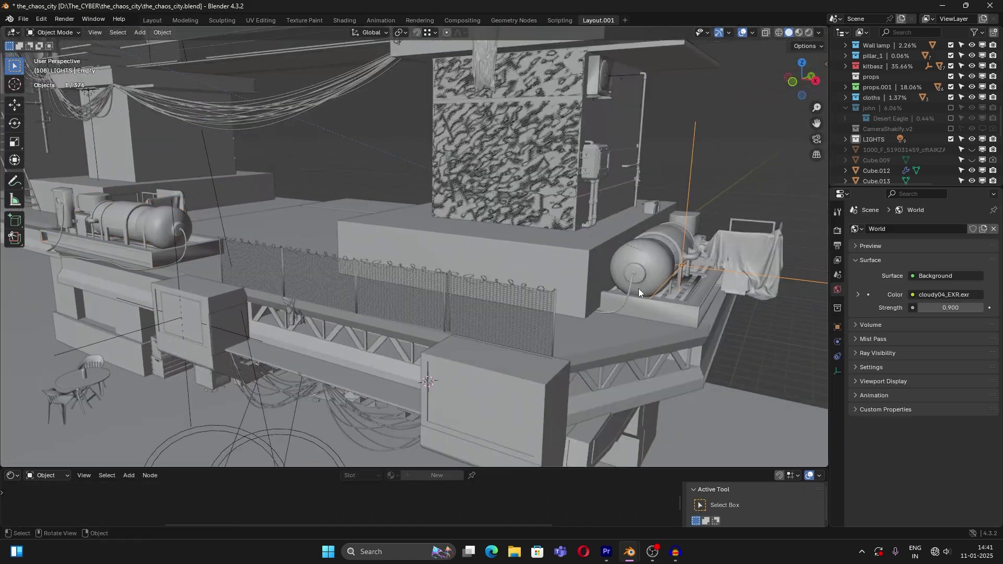
pyautogui.click(653, 269)
pyautogui.keyDown('shift'); pyautogui.moveTo(261, 271); pyautogui.dragTo(393, 331, button='middle'); pyautogui.keyUp('shift')
pyautogui.moveTo(690, 277); pyautogui.dragTo(644, 276, button='middle')
pyautogui.click(642, 280)
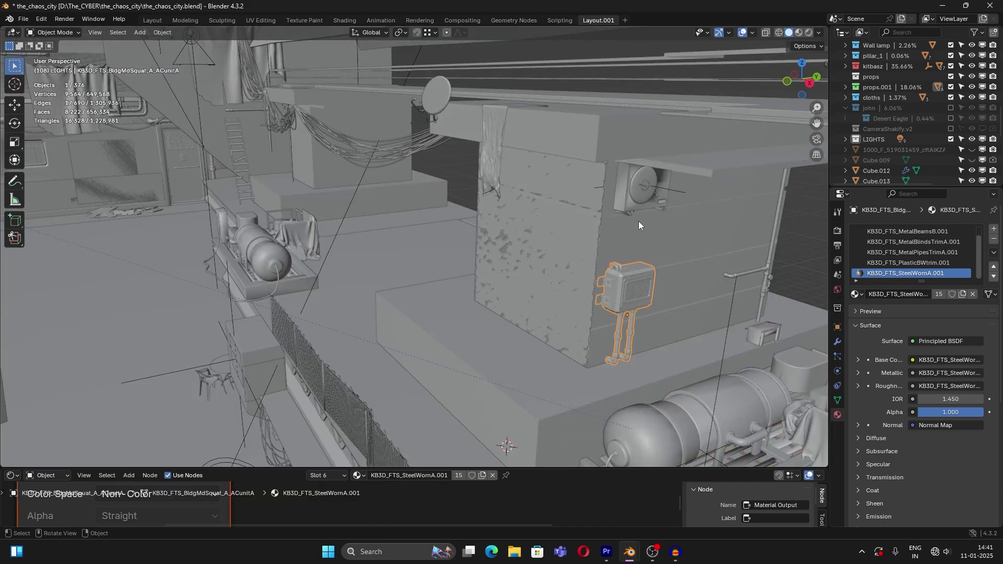
pyautogui.moveTo(234, 142); pyautogui.dragTo(482, 259, button='middle')
pyautogui.click(411, 178)
pyautogui.click(477, 250)
# Step: Examine the hanging cables, wooden crates, table and chairs, and vending machine under the elevated bridge
pyautogui.click(527, 260)
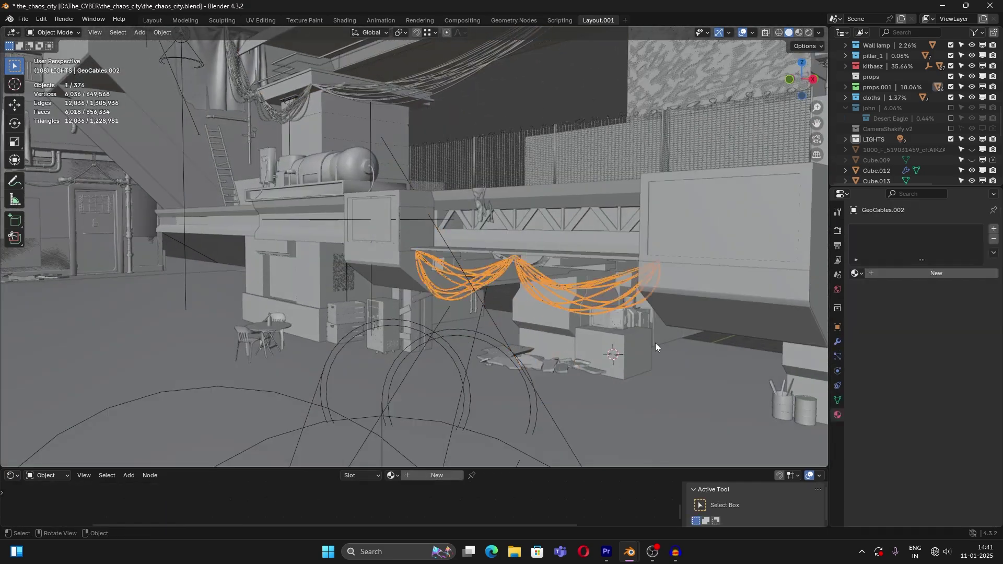
pyautogui.click(655, 343)
pyautogui.click(621, 335)
pyautogui.click(345, 329)
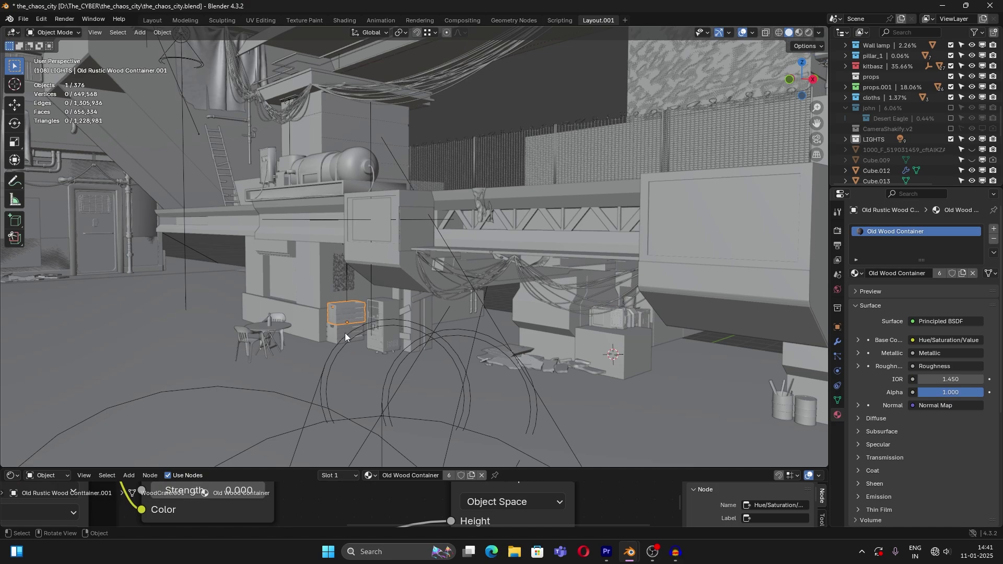
pyautogui.click(268, 332)
pyautogui.click(243, 340)
pyautogui.click(369, 315)
pyautogui.scroll(-2, 334, 261)
pyautogui.scroll(2, 293, 209)
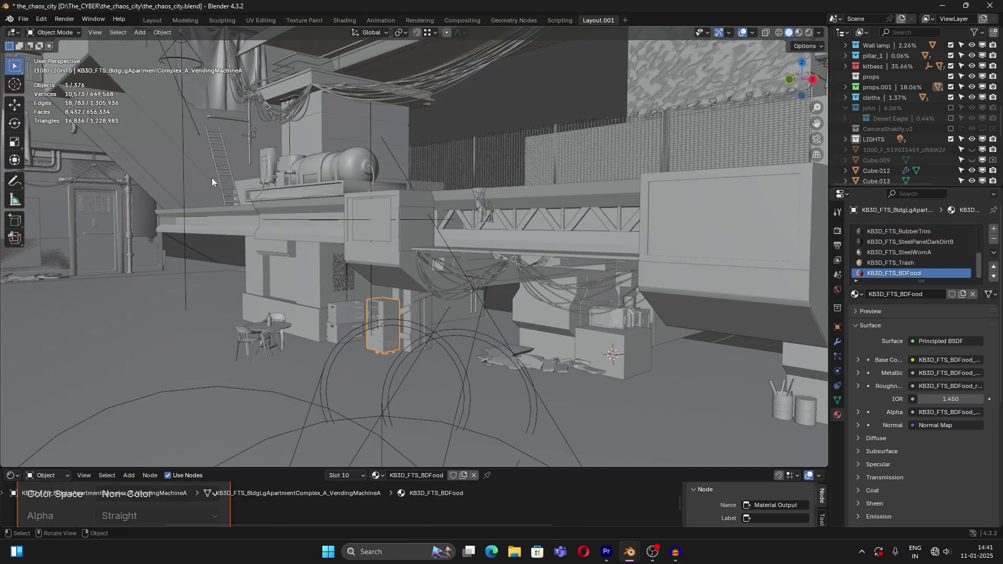
# Step: Examine the ladder, the background building and the ground rubble from the wider scene and close up
pyautogui.click(213, 164)
pyautogui.moveTo(213, 163); pyautogui.dragTo(348, 282, button='middle')
pyautogui.click(356, 134)
pyautogui.press('KP_0')
pyautogui.moveTo(256, 190); pyautogui.dragTo(297, 272, button='middle')
pyautogui.press('KP_0')
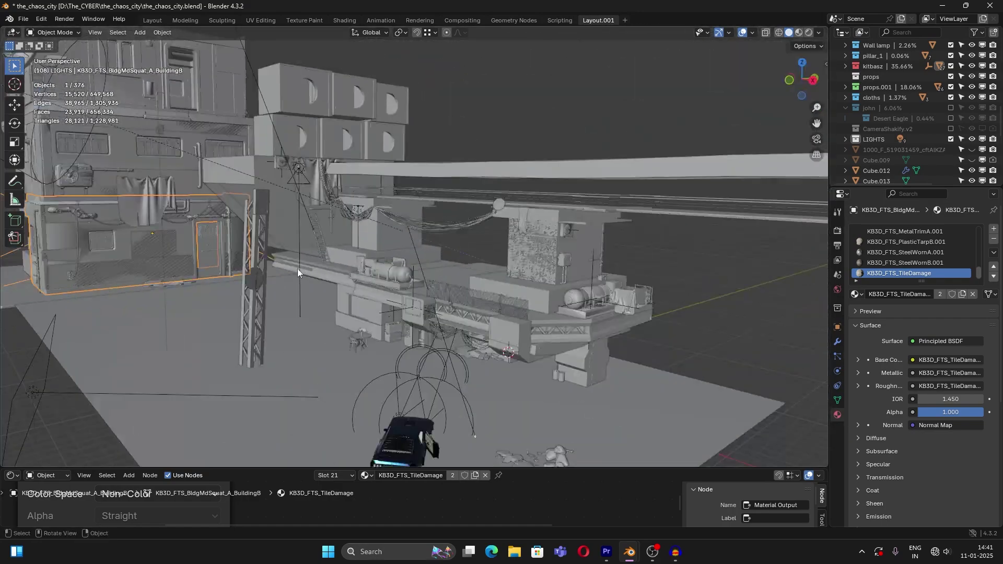
pyautogui.click(420, 118)
pyautogui.scroll(3, 255, 287)
pyautogui.moveTo(365, 157); pyautogui.dragTo(389, 161, button='middle')
pyautogui.click(445, 255)
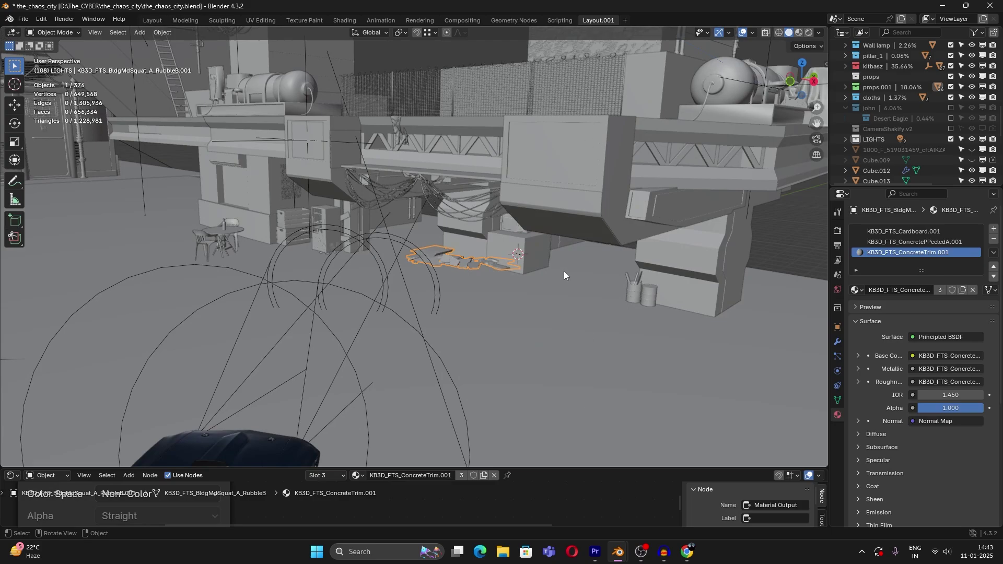
pyautogui.click(754, 250)
# Step: Switch to Chrome, search Sketchfab for "props" and browse the models offered
pyautogui.click(687, 552)
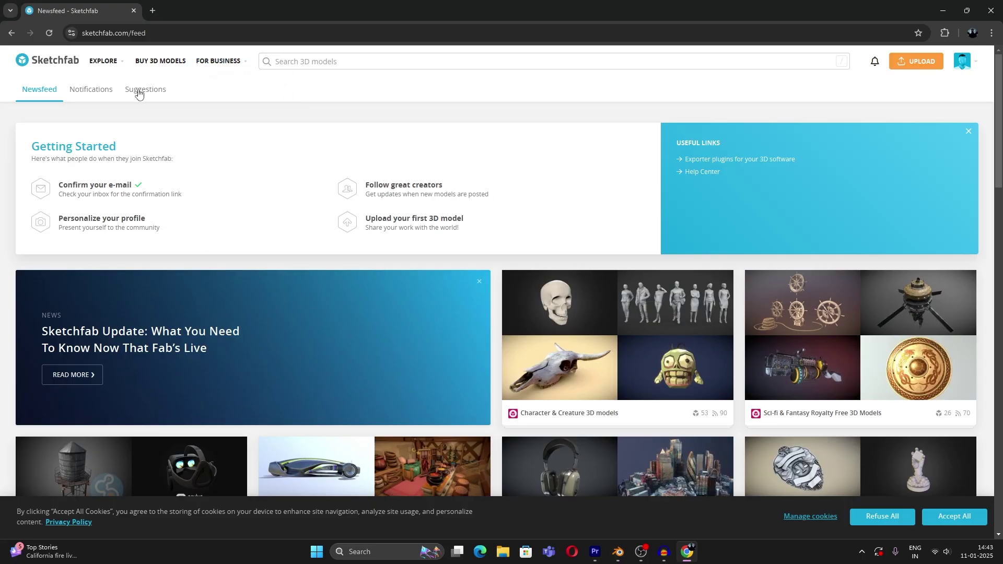
pyautogui.click(339, 61)
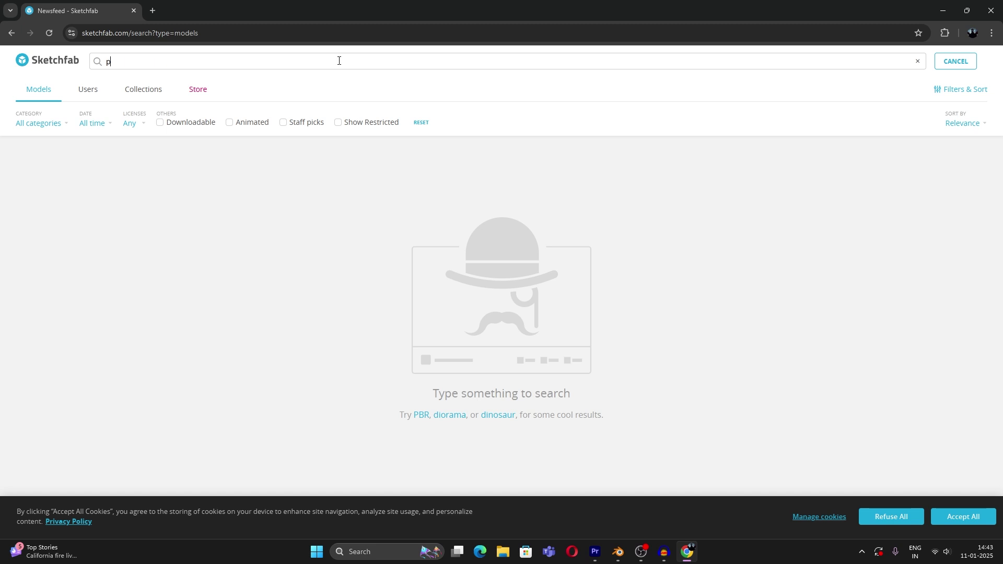
pyautogui.write('props')
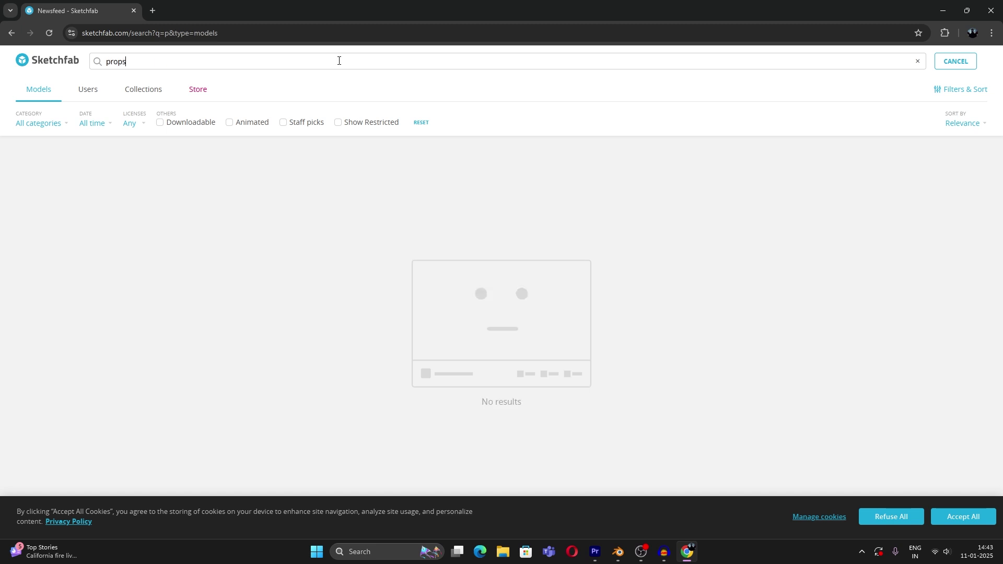
pyautogui.scroll(-10, 582, 351)
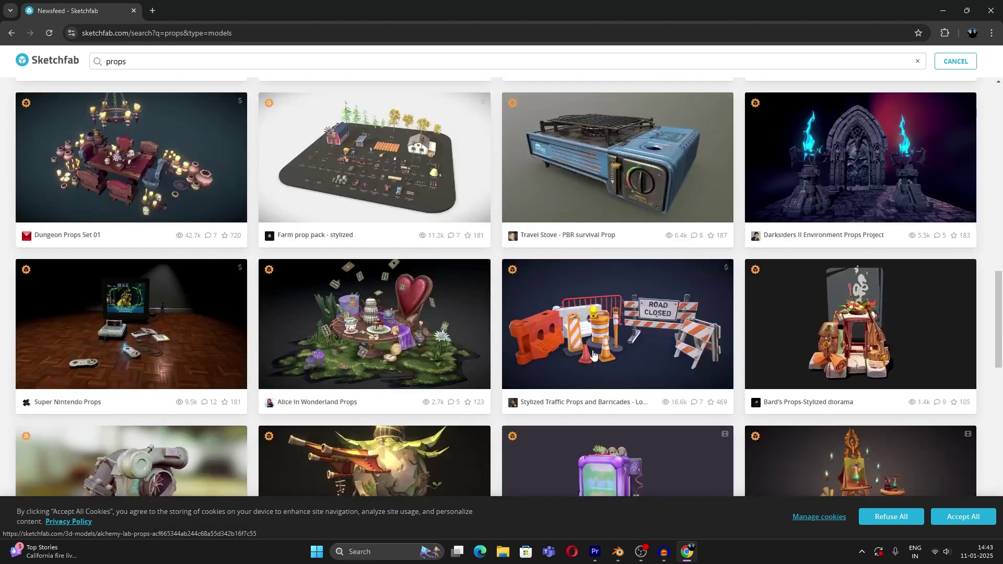
pyautogui.scroll(-6, 593, 356)
pyautogui.scroll(18, 593, 356)
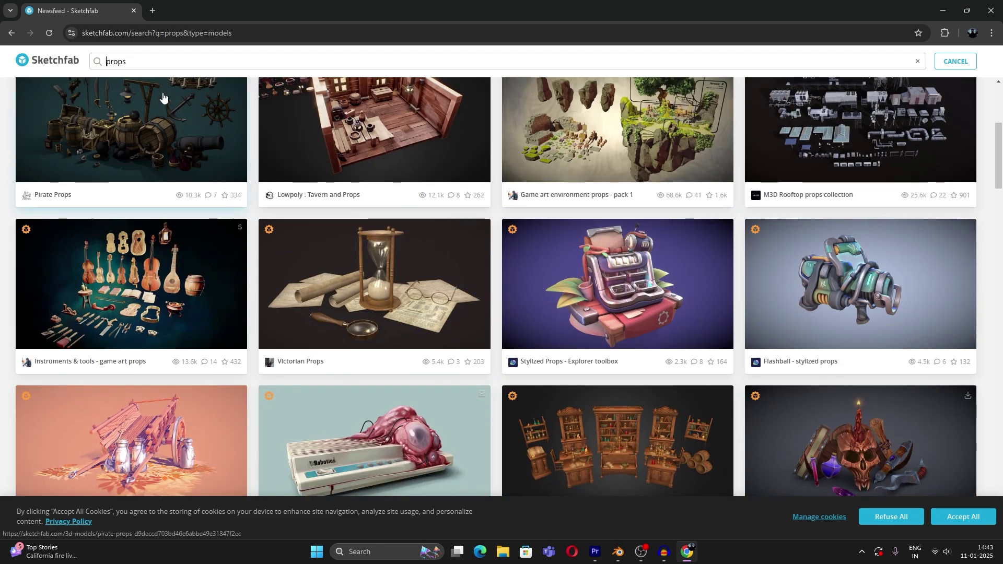
# Step: Search Sketchfab for "street props" and browse the models offered
pyautogui.write('st')
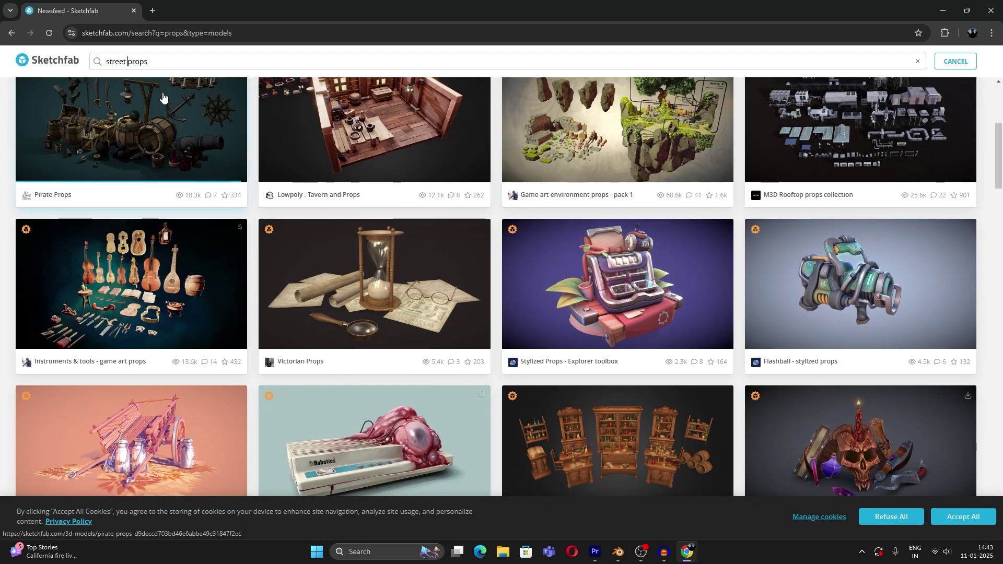
pyautogui.write('reet')
pyautogui.scroll(-8, 456, 351)
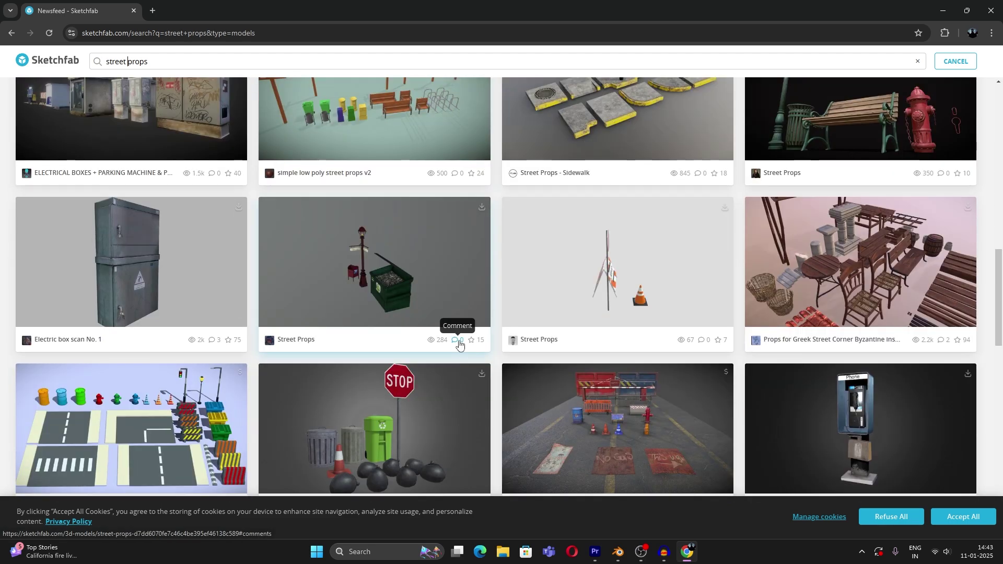
pyautogui.scroll(-4, 458, 345)
pyautogui.scroll(1, 688, 417)
pyautogui.scroll(-4, 687, 416)
pyautogui.scroll(20, 687, 416)
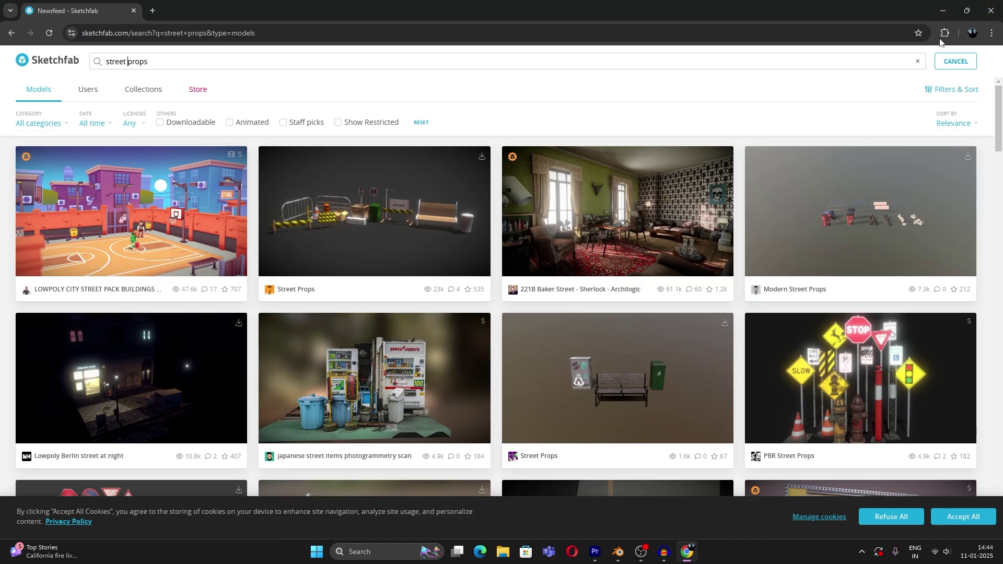
# Step: Switch to Blender and examine the background building's upper block and the graffiti decals on its lower wall
pyautogui.click(943, 10)
pyautogui.moveTo(477, 237); pyautogui.dragTo(287, 158, button='middle')
pyautogui.click(286, 158)
pyautogui.click(289, 88)
pyautogui.moveTo(334, 201); pyautogui.dragTo(283, 274, button='middle')
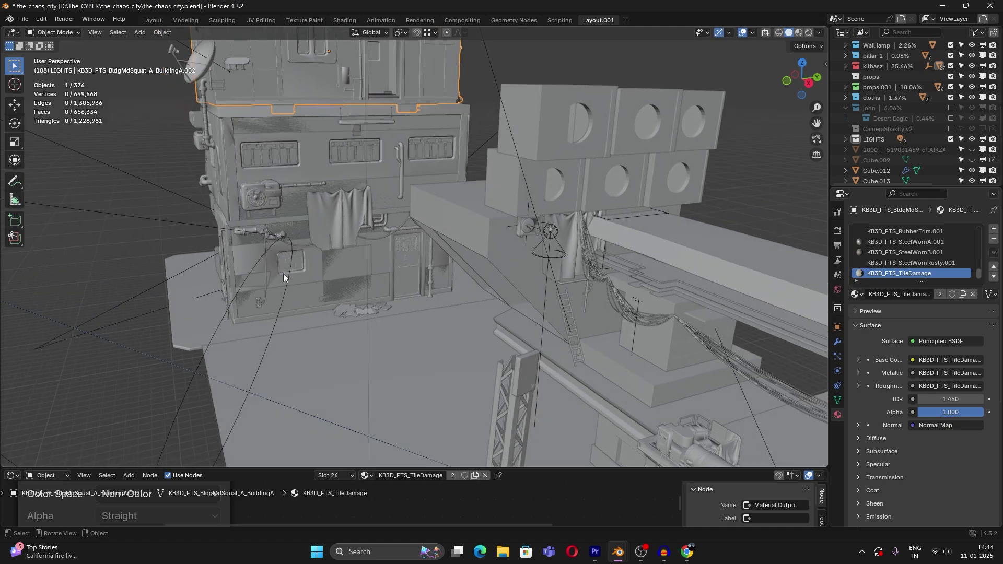
pyautogui.click(283, 273)
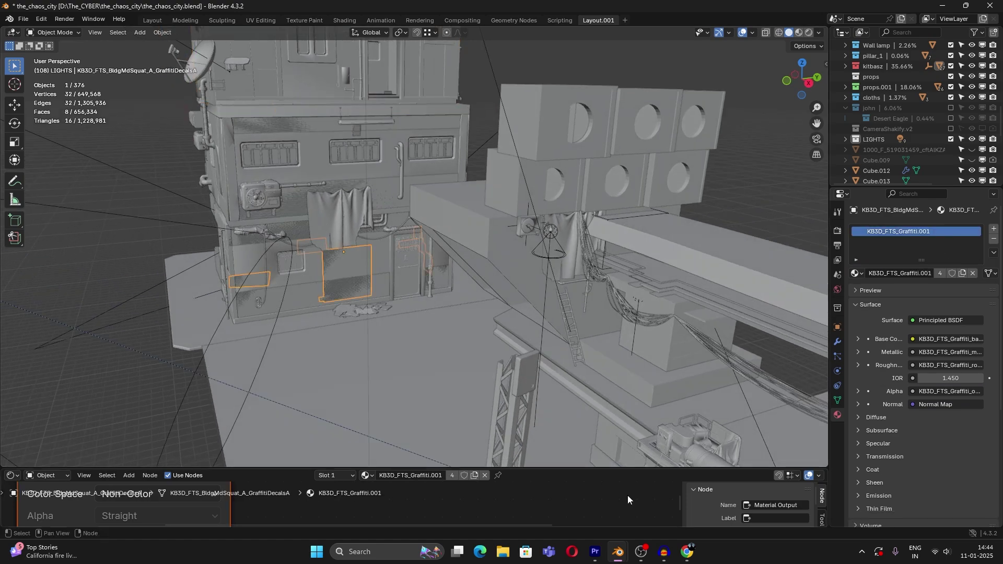
# Step: Switch to Chrome, search Sketchfab for "building" and browse the building models offered
pyautogui.click(685, 550)
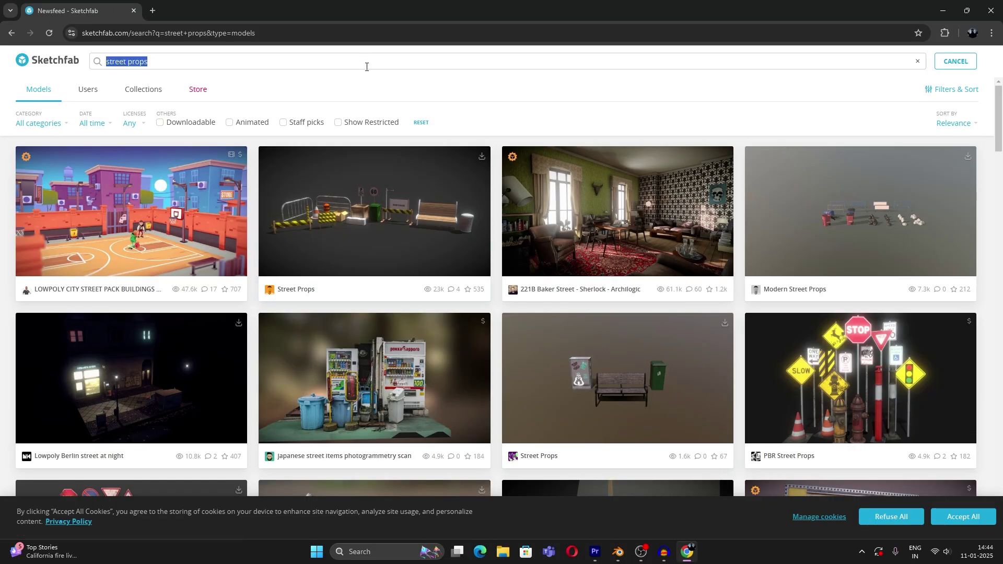
pyautogui.write('building')
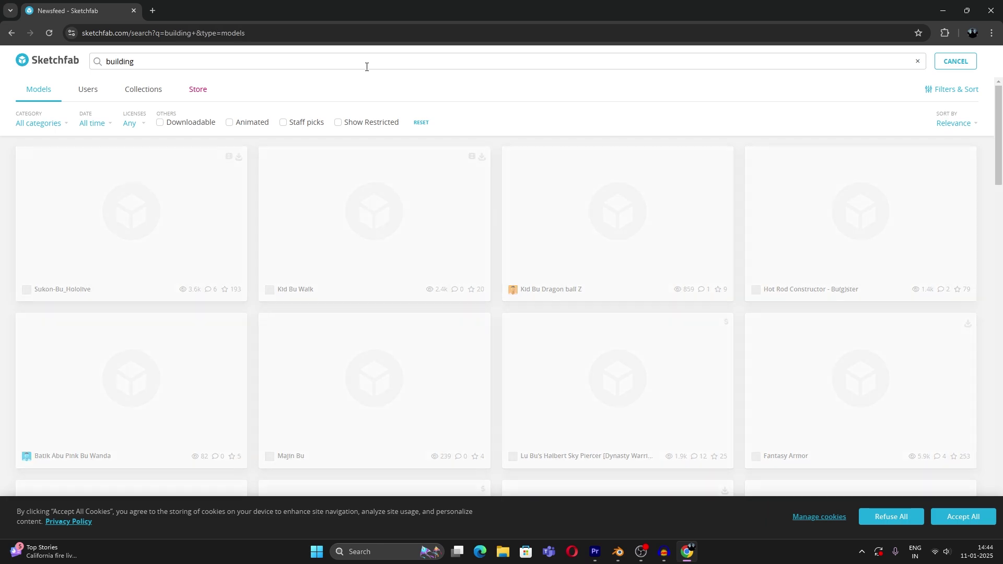
pyautogui.scroll(-5, 555, 339)
pyautogui.scroll(-2, 575, 324)
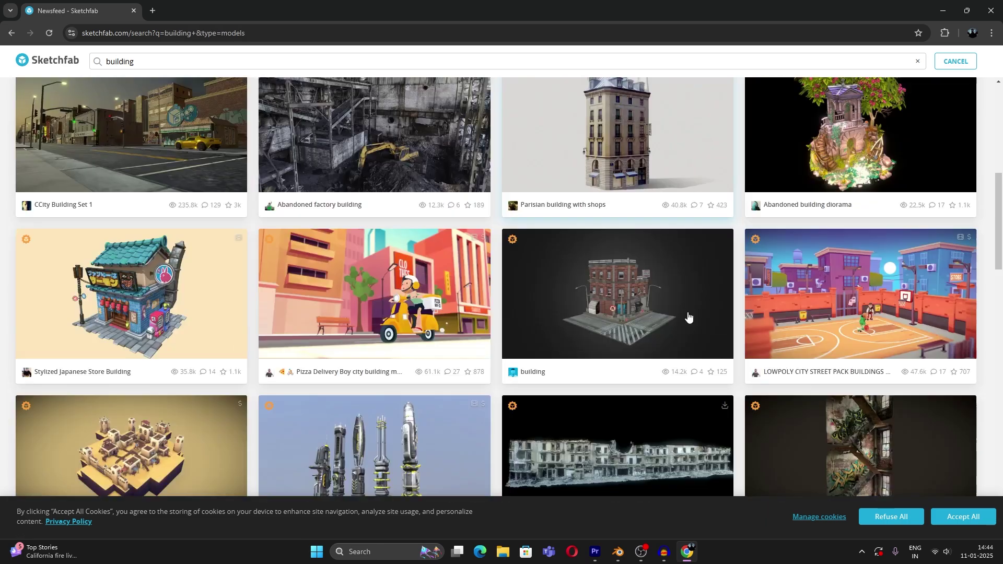
pyautogui.scroll(-3, 638, 331)
pyautogui.scroll(3, 679, 261)
pyautogui.scroll(2, 665, 251)
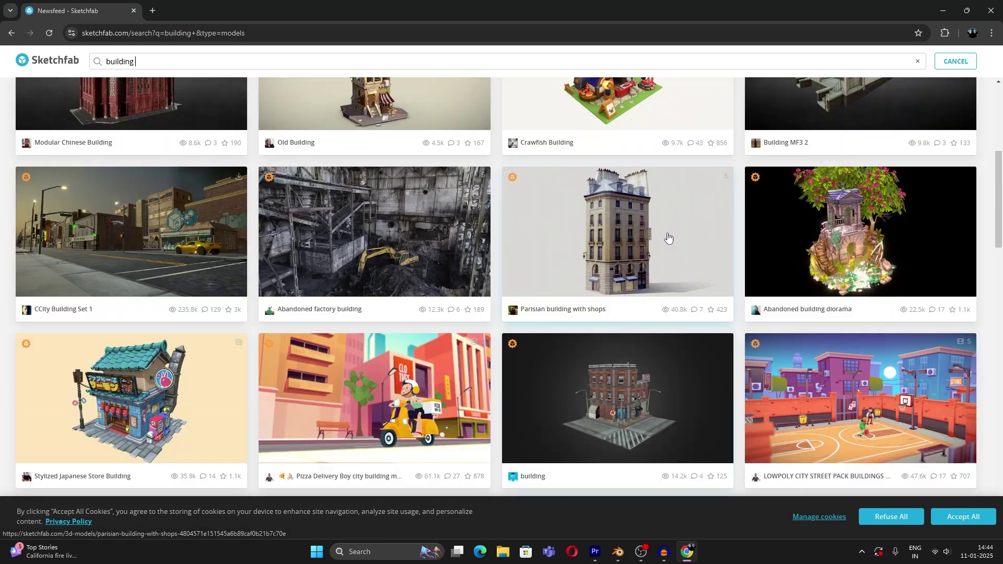
pyautogui.scroll(-10, 689, 324)
pyautogui.scroll(-5, 707, 355)
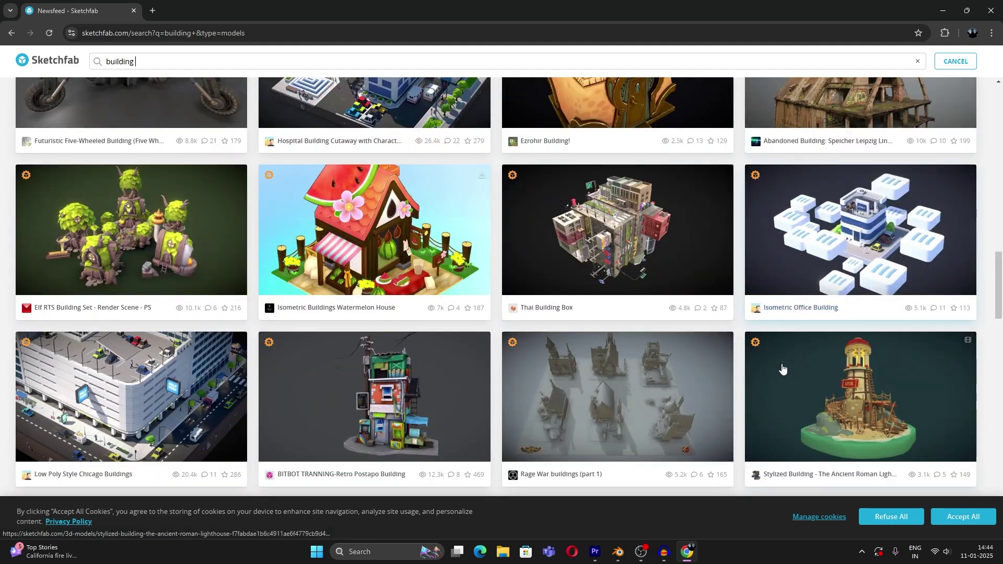
# Step: Switch to Blender and review the scene camera's focal length and depth of field settings
pyautogui.hotkey('alt', 'Tab')
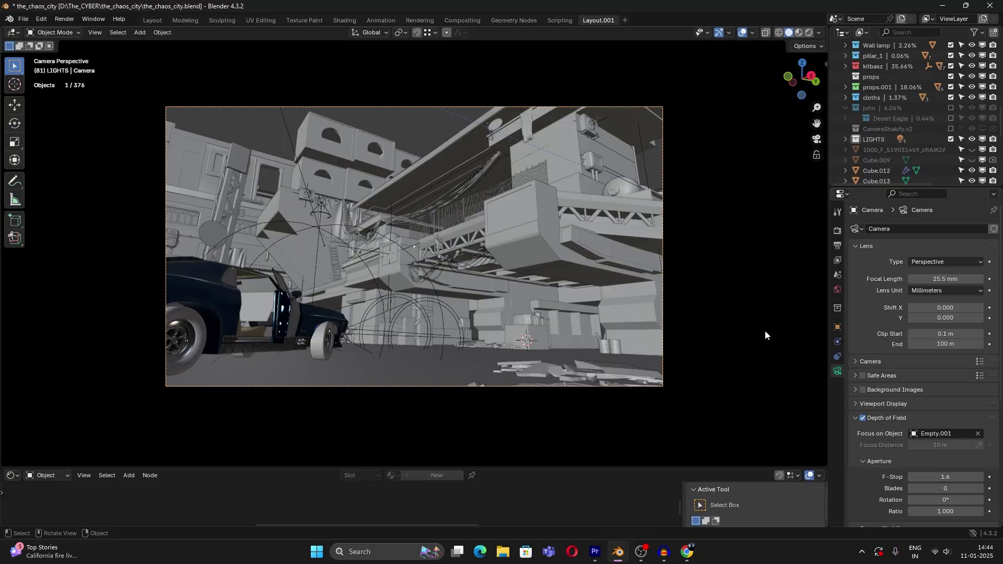
pyautogui.click(943, 279)
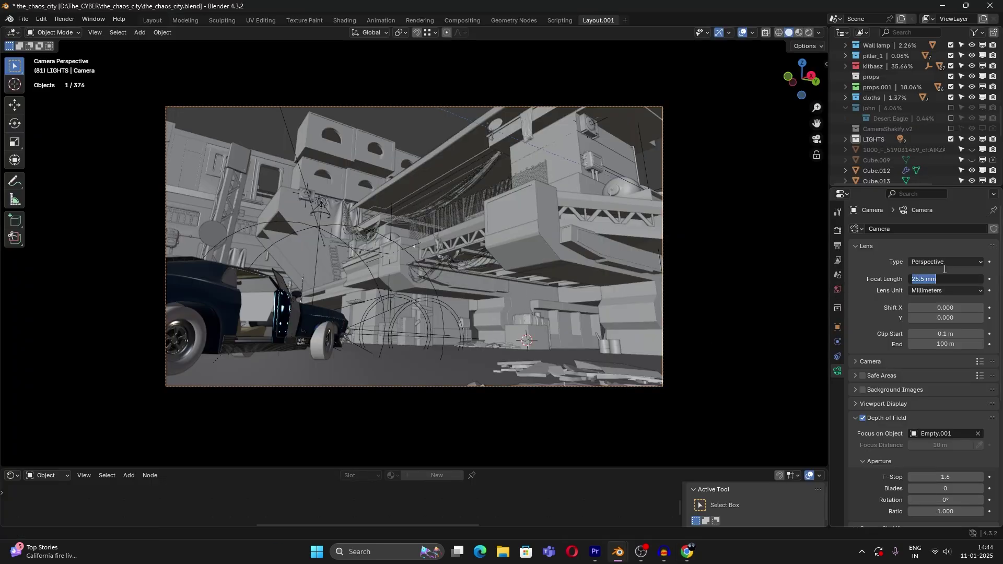
pyautogui.click(874, 271)
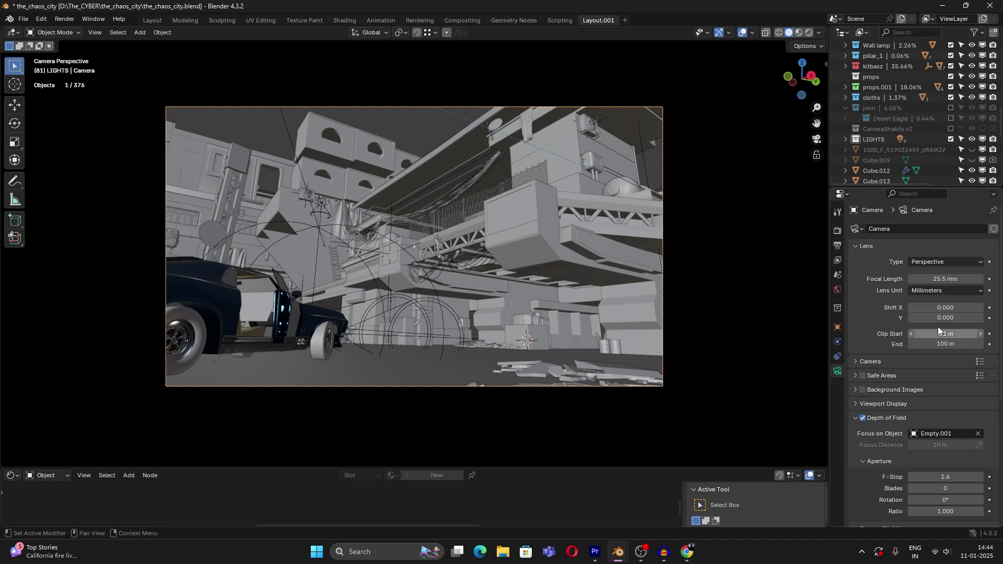
pyautogui.scroll(-2, 919, 366)
pyautogui.scroll(2, 909, 397)
pyautogui.click(896, 418)
pyautogui.click(896, 418)
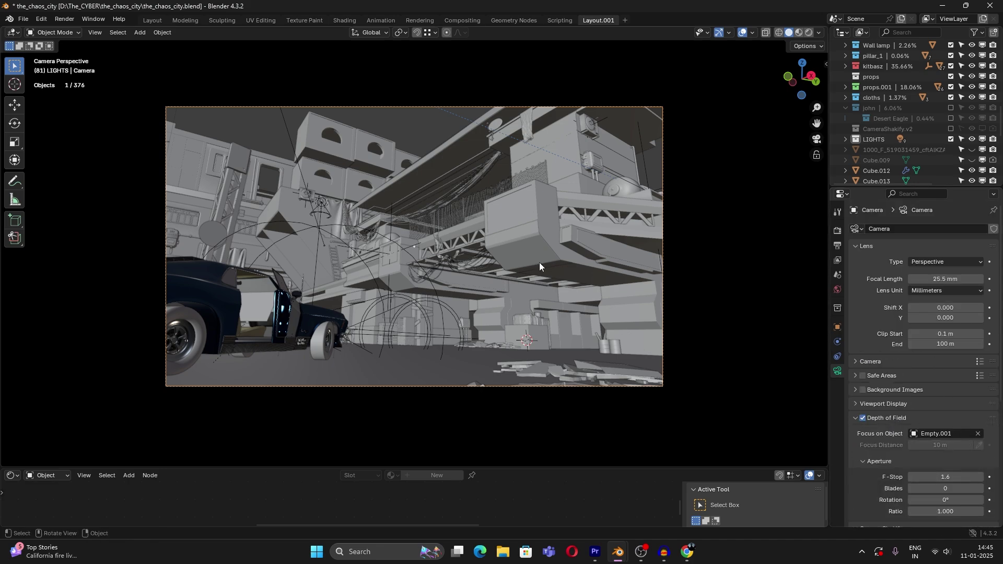
# Step: Inspect the air conditioners on the deck building and the background building, and return to the camera view
pyautogui.moveTo(539, 262); pyautogui.dragTo(628, 213, button='middle')
pyautogui.click(589, 203)
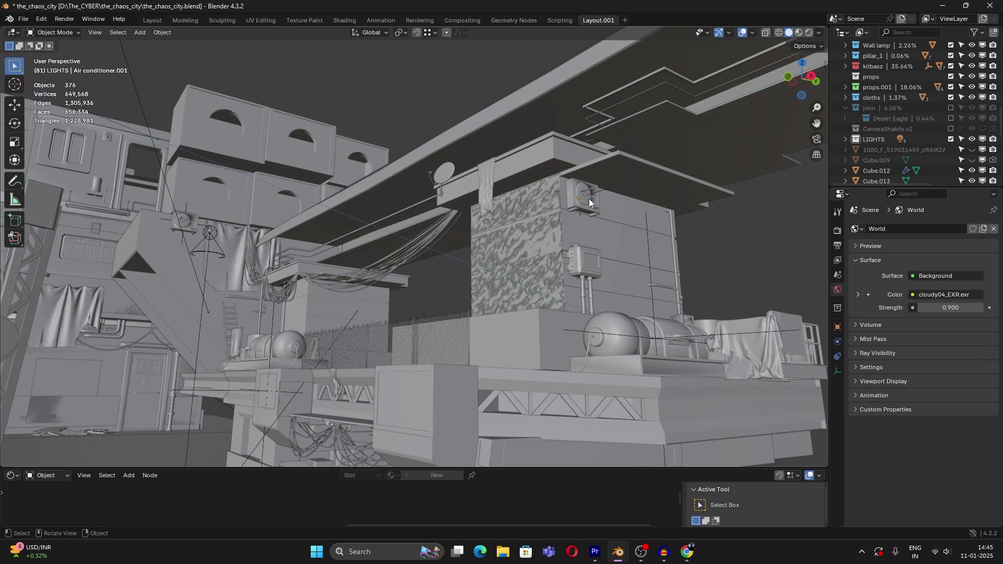
pyautogui.click(589, 203)
pyautogui.click(598, 192)
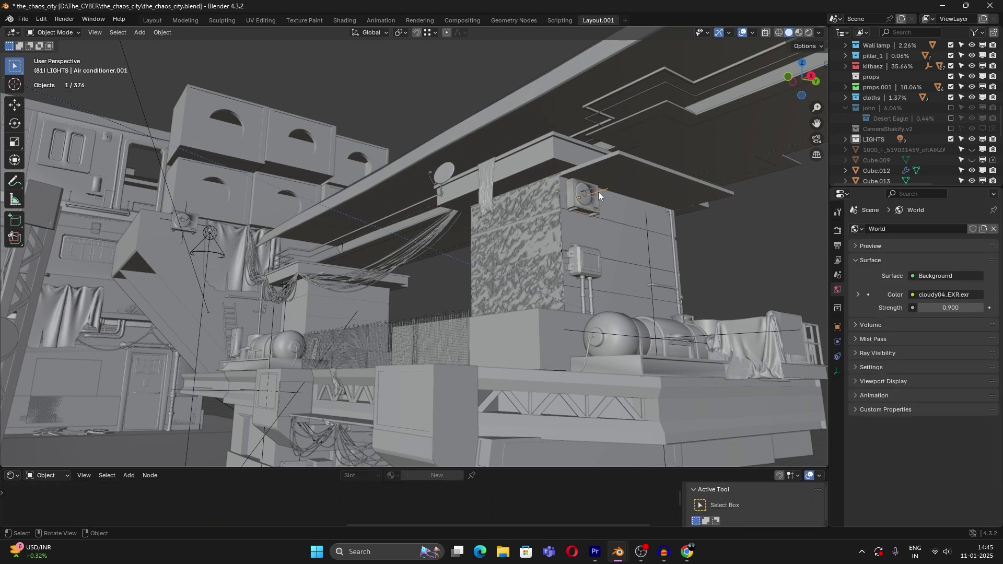
pyautogui.click(187, 221)
pyautogui.press('KP_0')
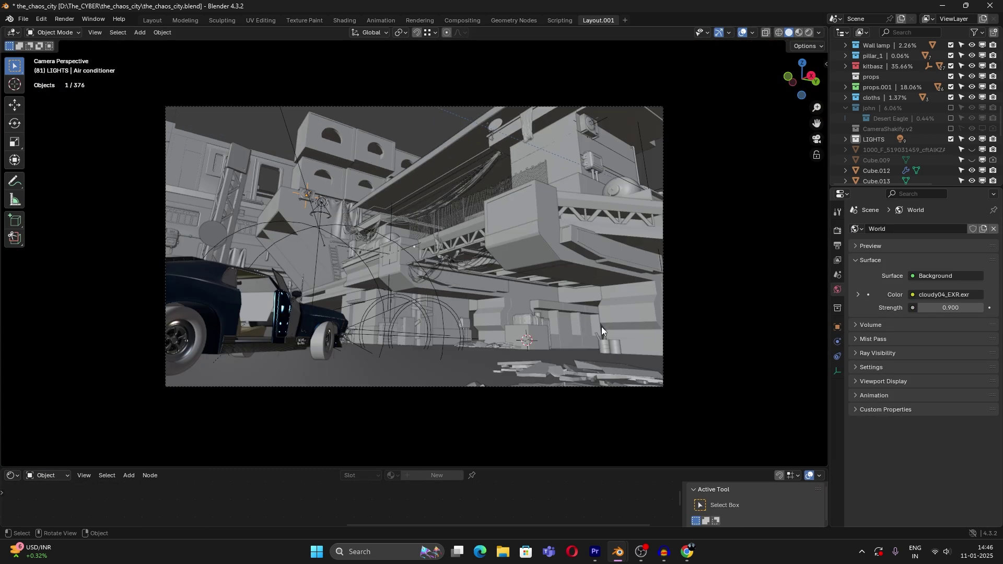